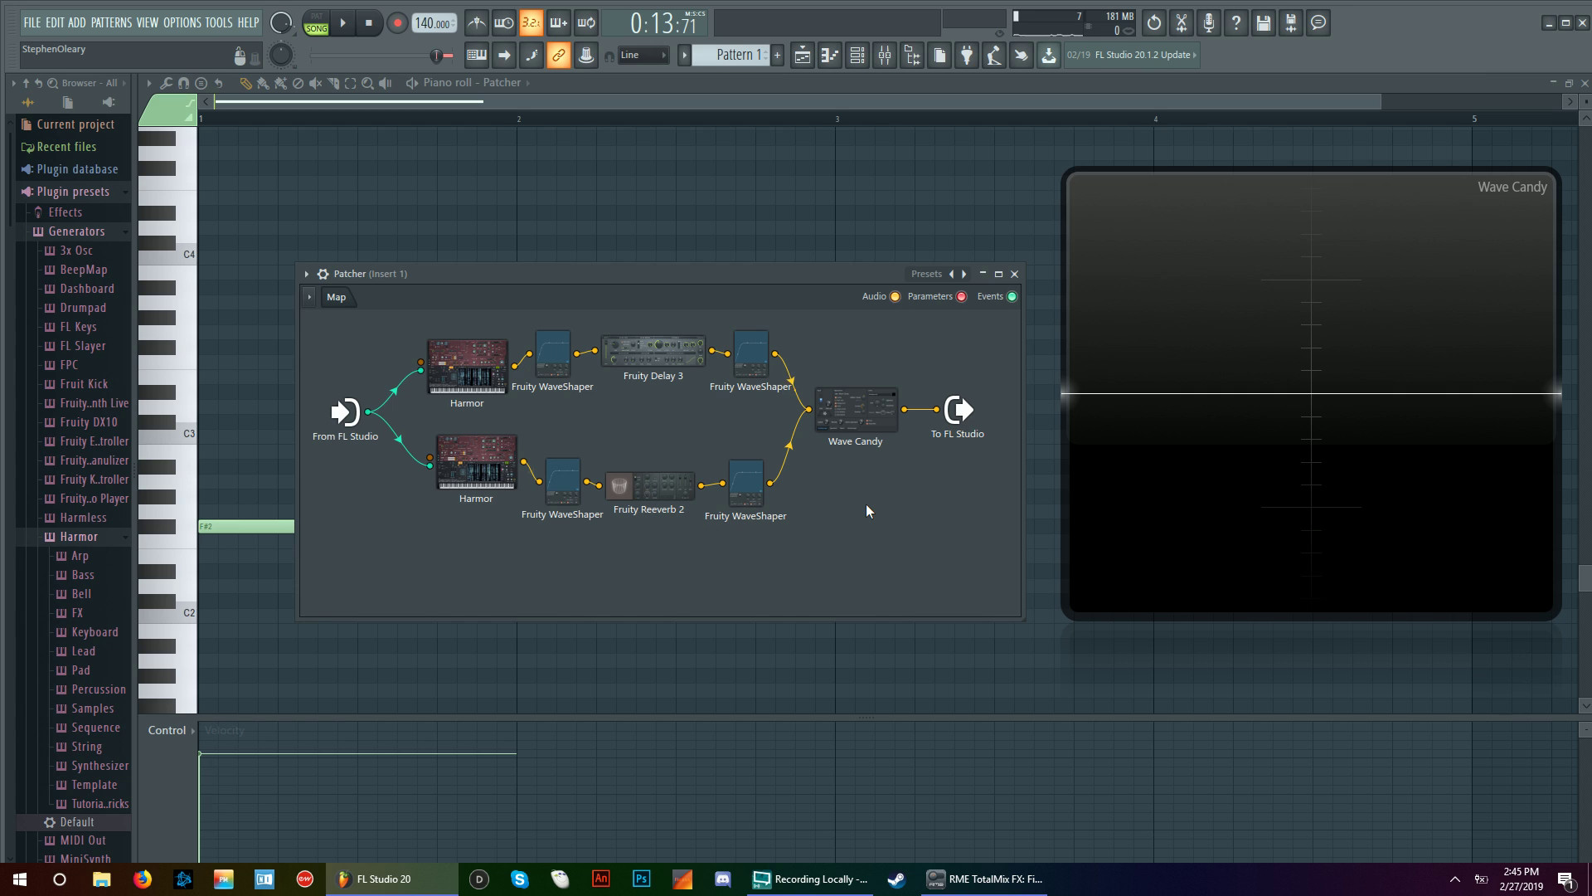
Step: Open the WaveShapers that follow Fruity Delay 3 and Fruity Reeverb 2 side by side to compare their curves
double_click(747, 358)
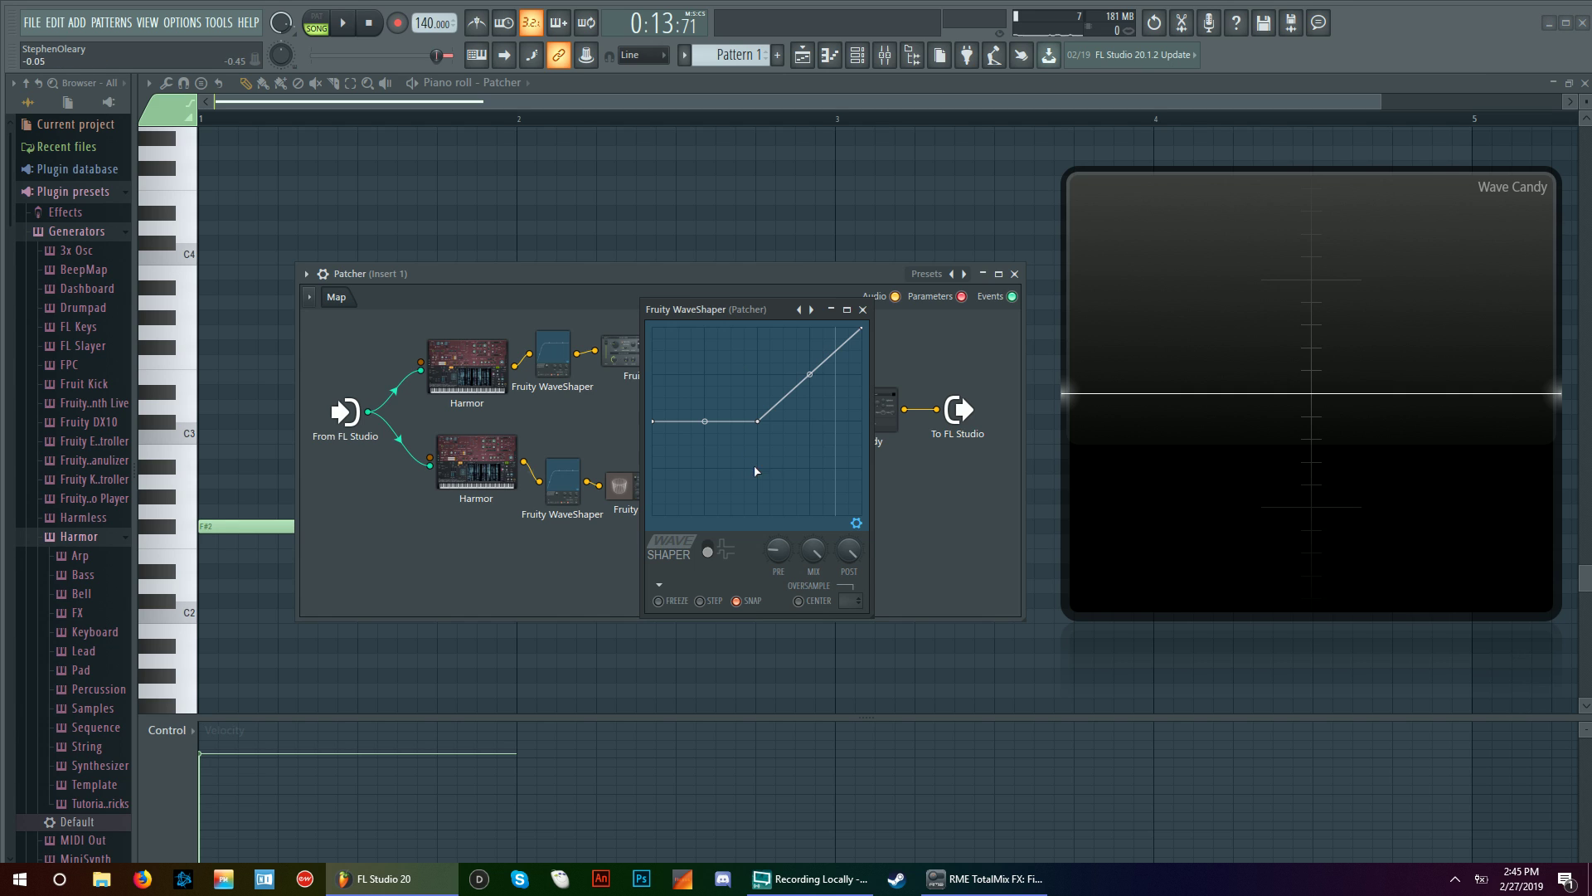
drag(772, 277, 535, 276)
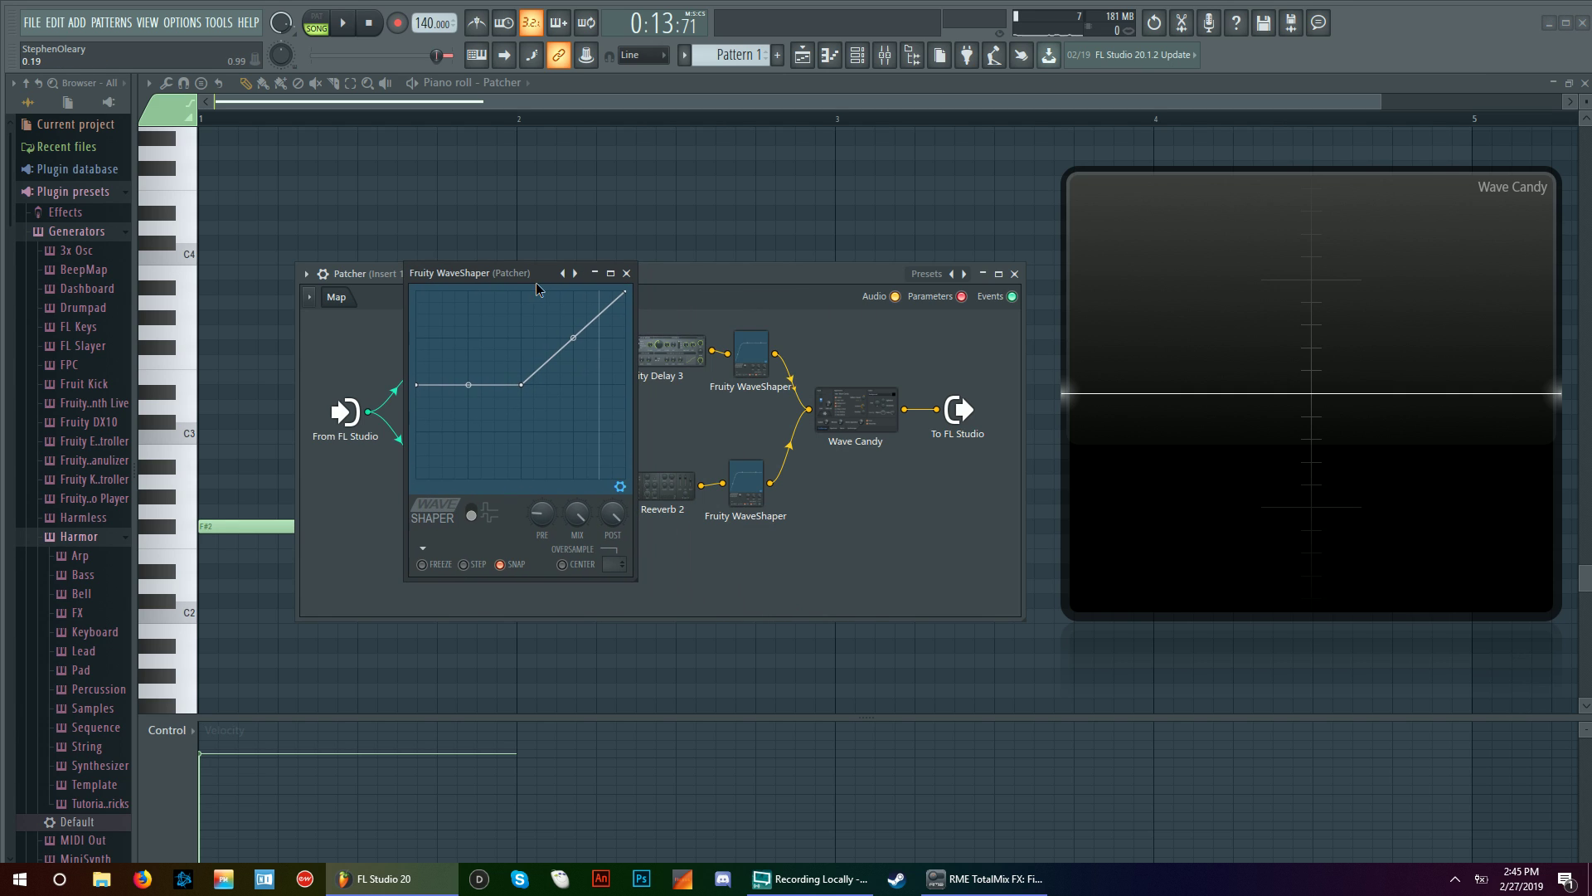
click(750, 496)
right_click(862, 506)
click(748, 485)
double_click(748, 485)
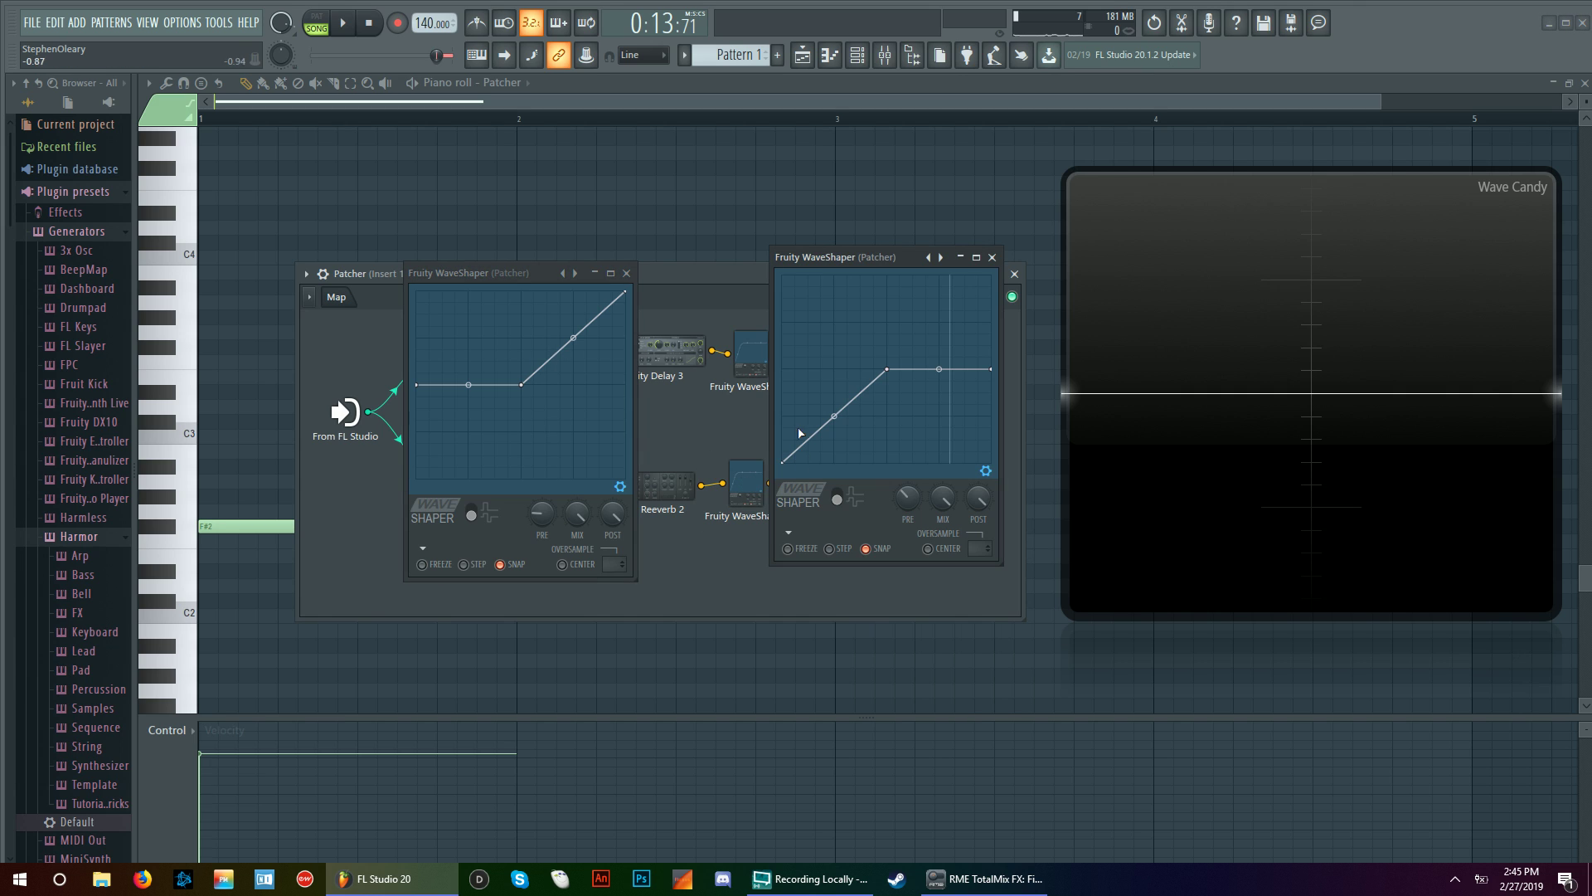
drag(808, 265, 823, 300)
Step: Reset the curve of the WaveShaper after Fruity Delay 3 in bipolar mode, flatten its negative half to zero, and close both WaveShapers
click(478, 515)
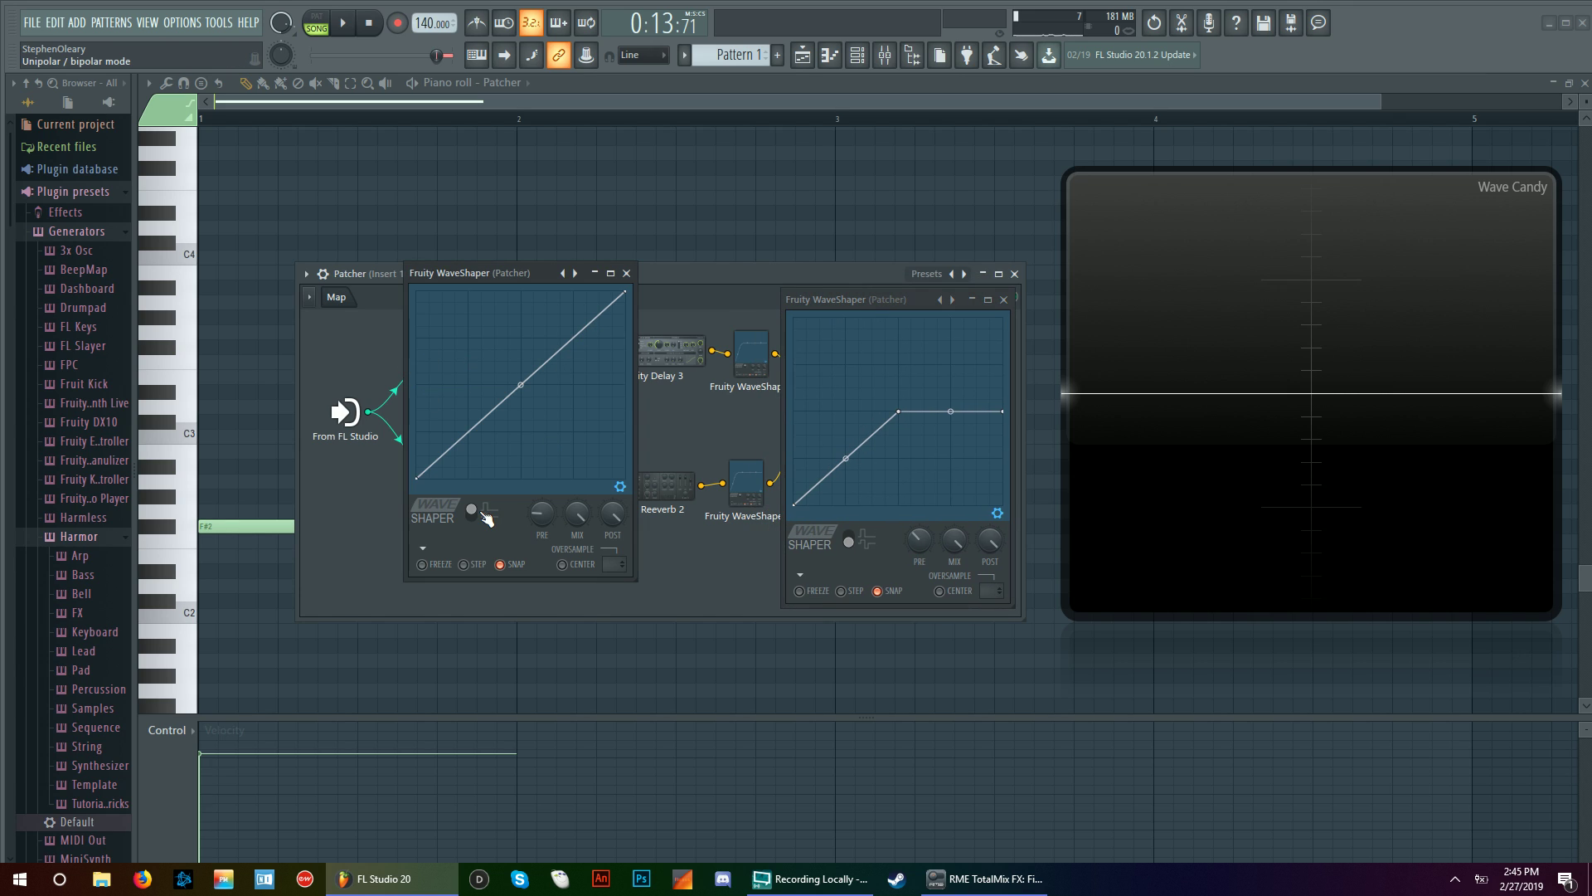
drag(413, 483, 416, 385)
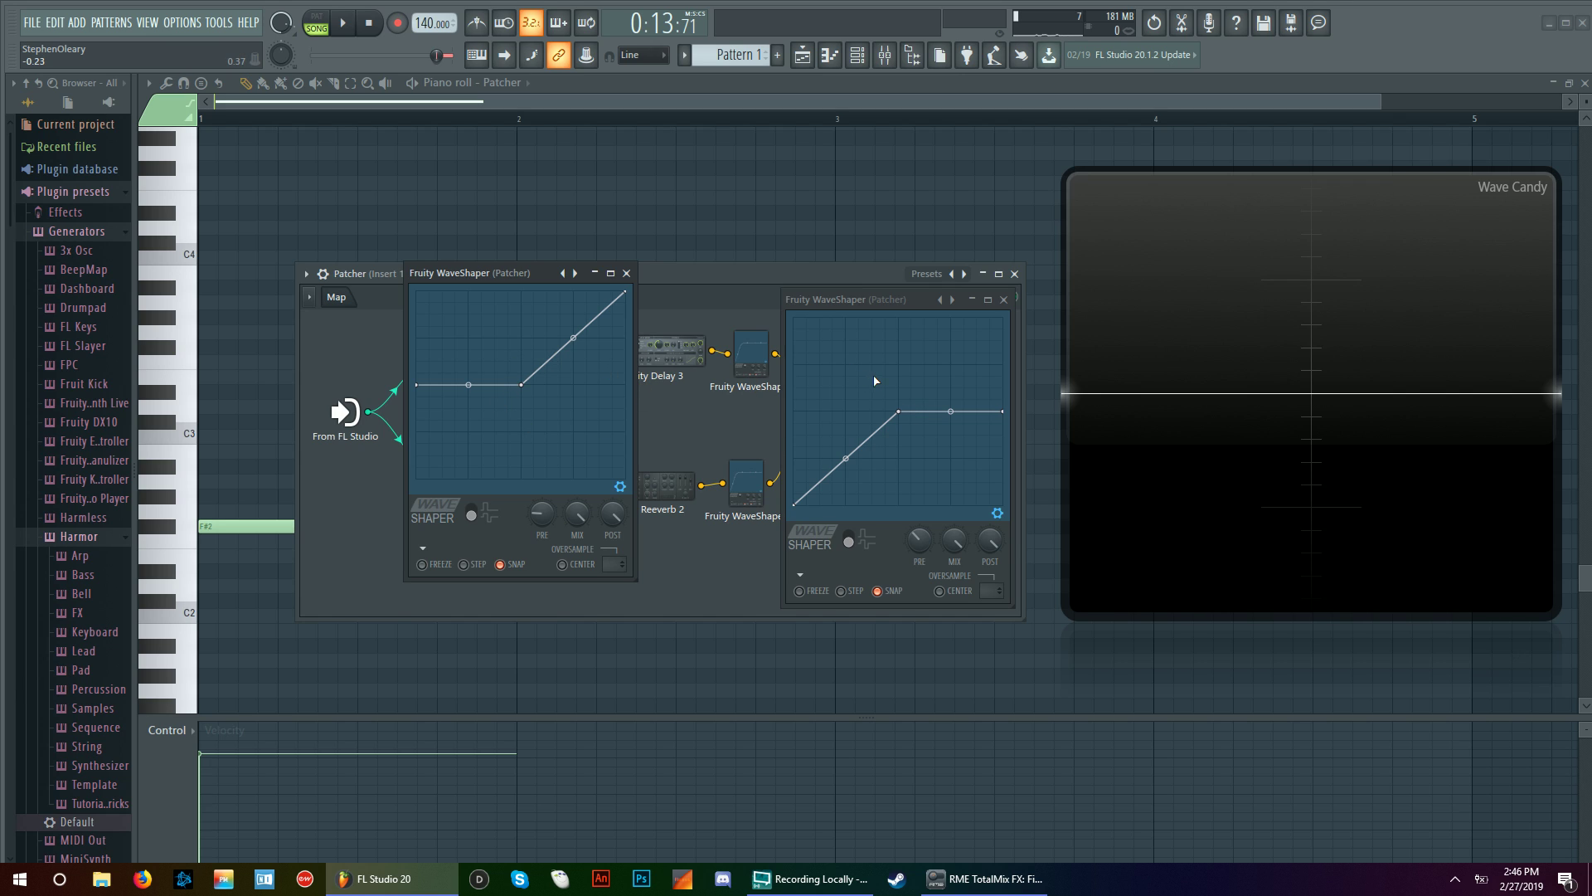
click(627, 273)
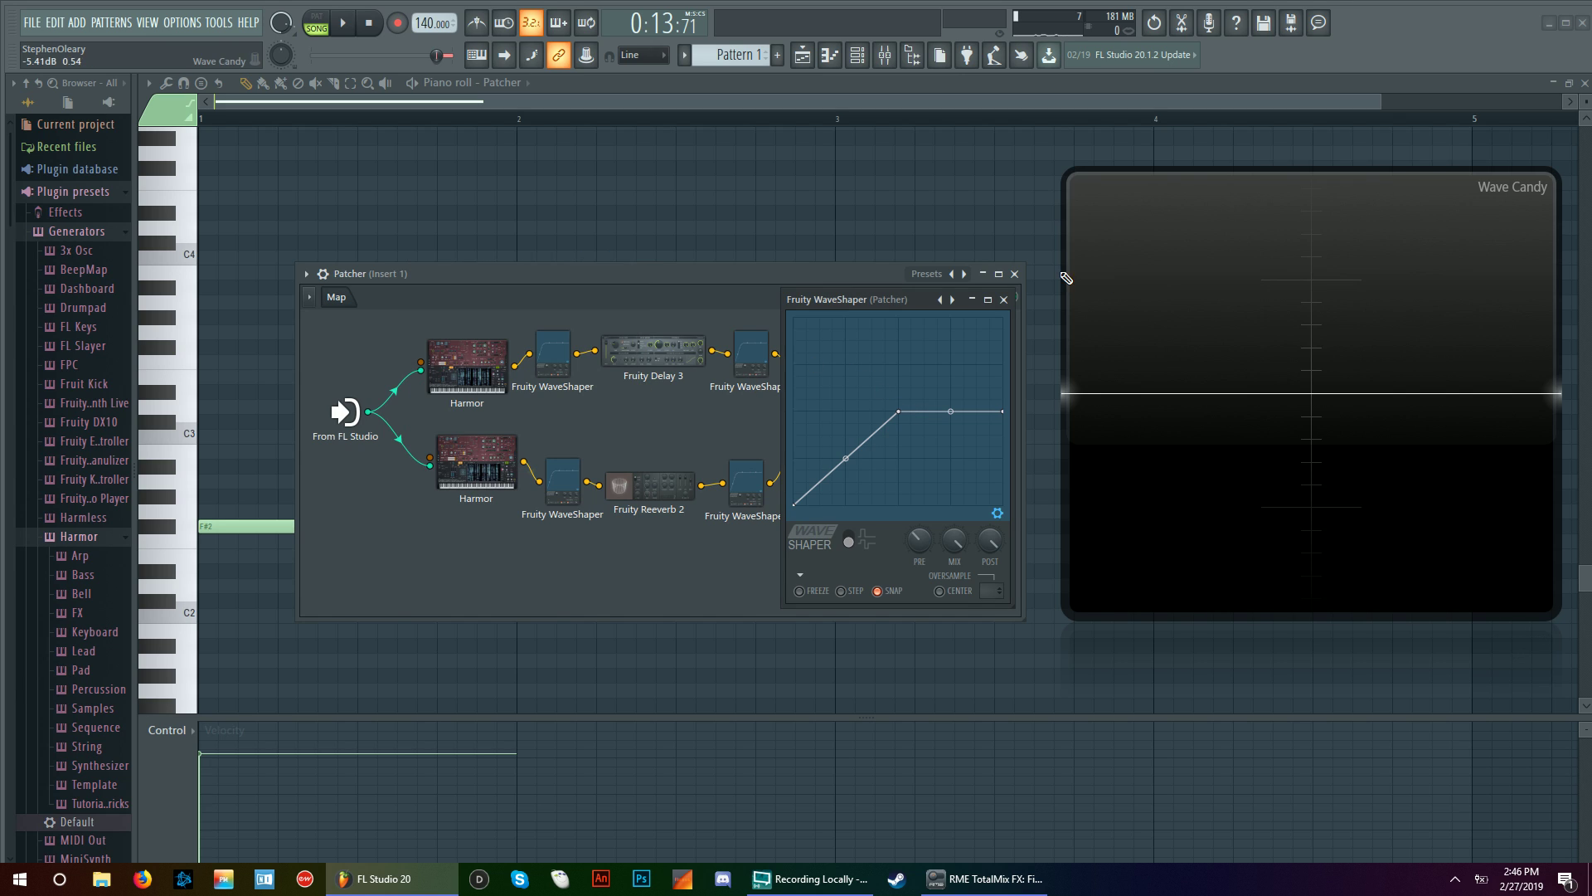
click(1004, 300)
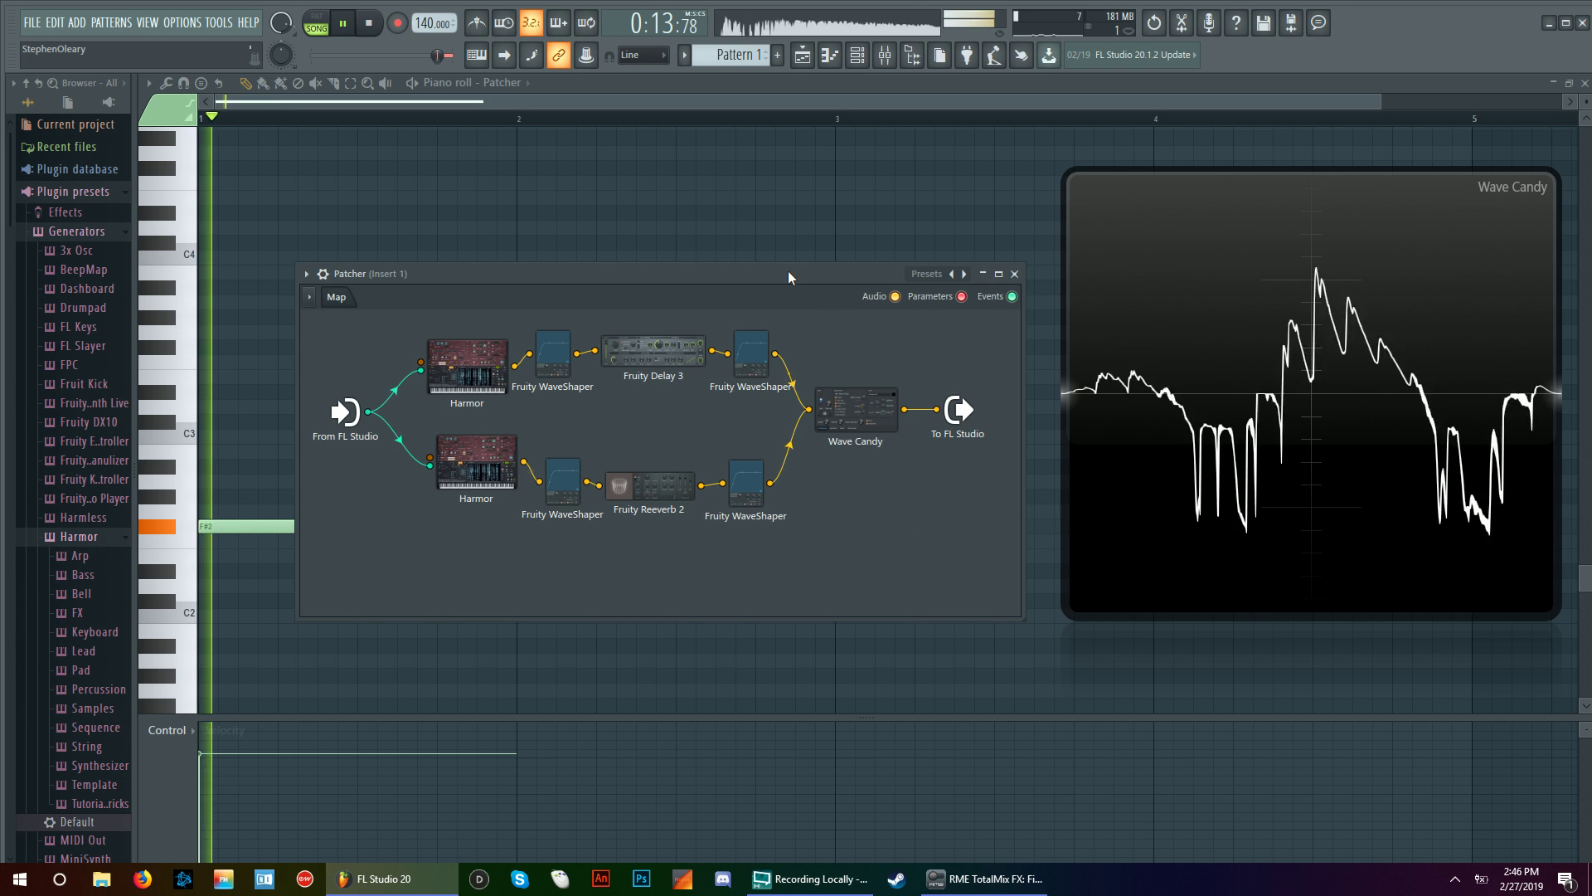
Step: Play the pattern, freeze Wave Candy's oscilloscope on the waveform, and close its settings
drag(856, 408, 869, 411)
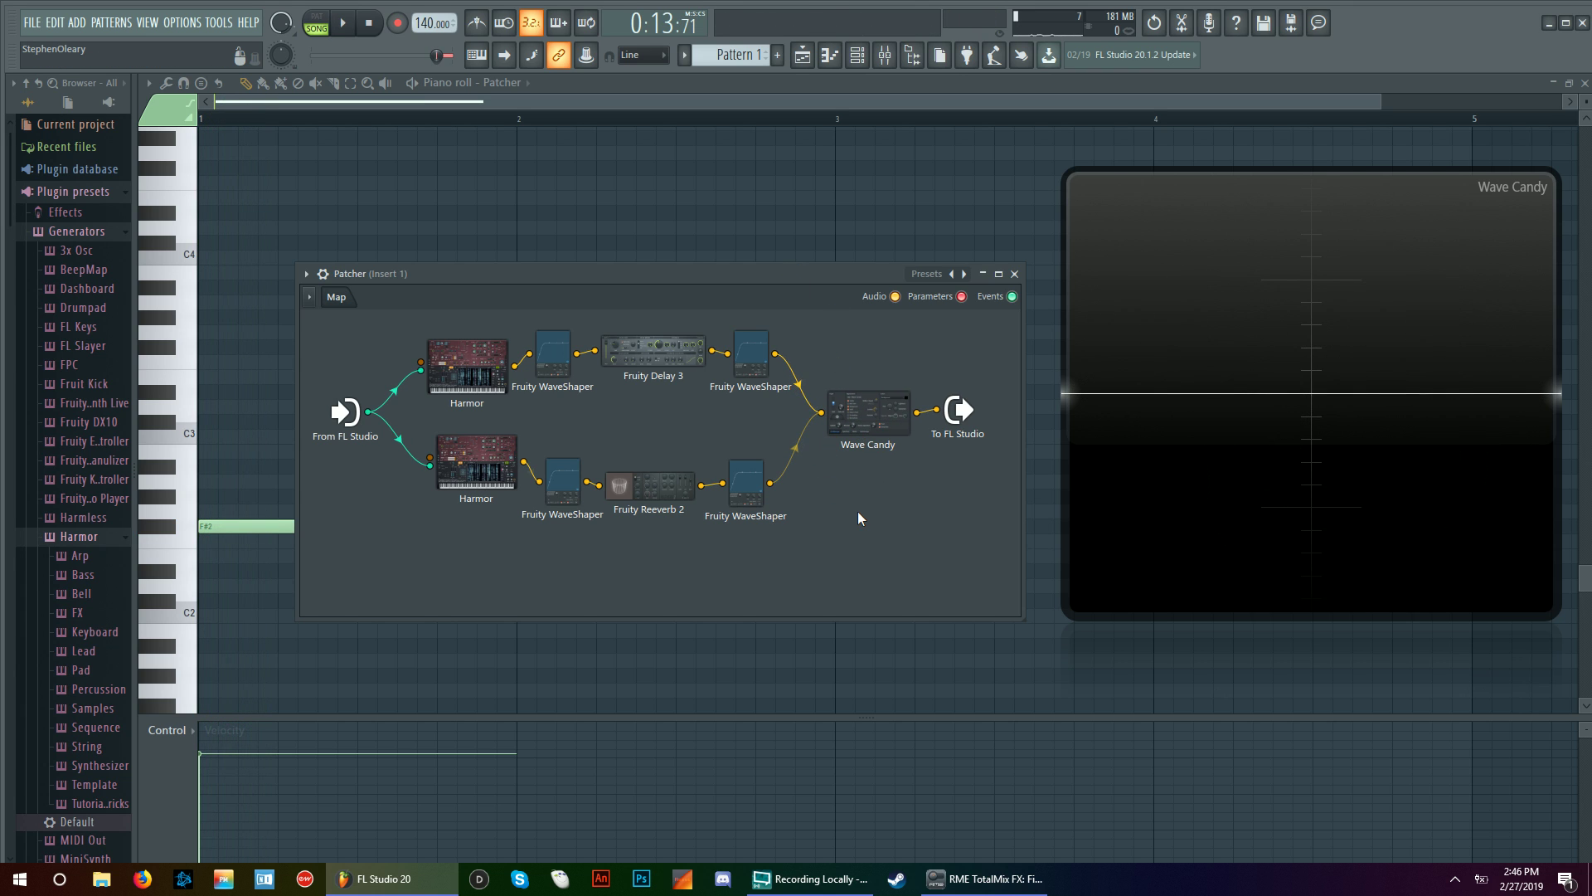
key(space)
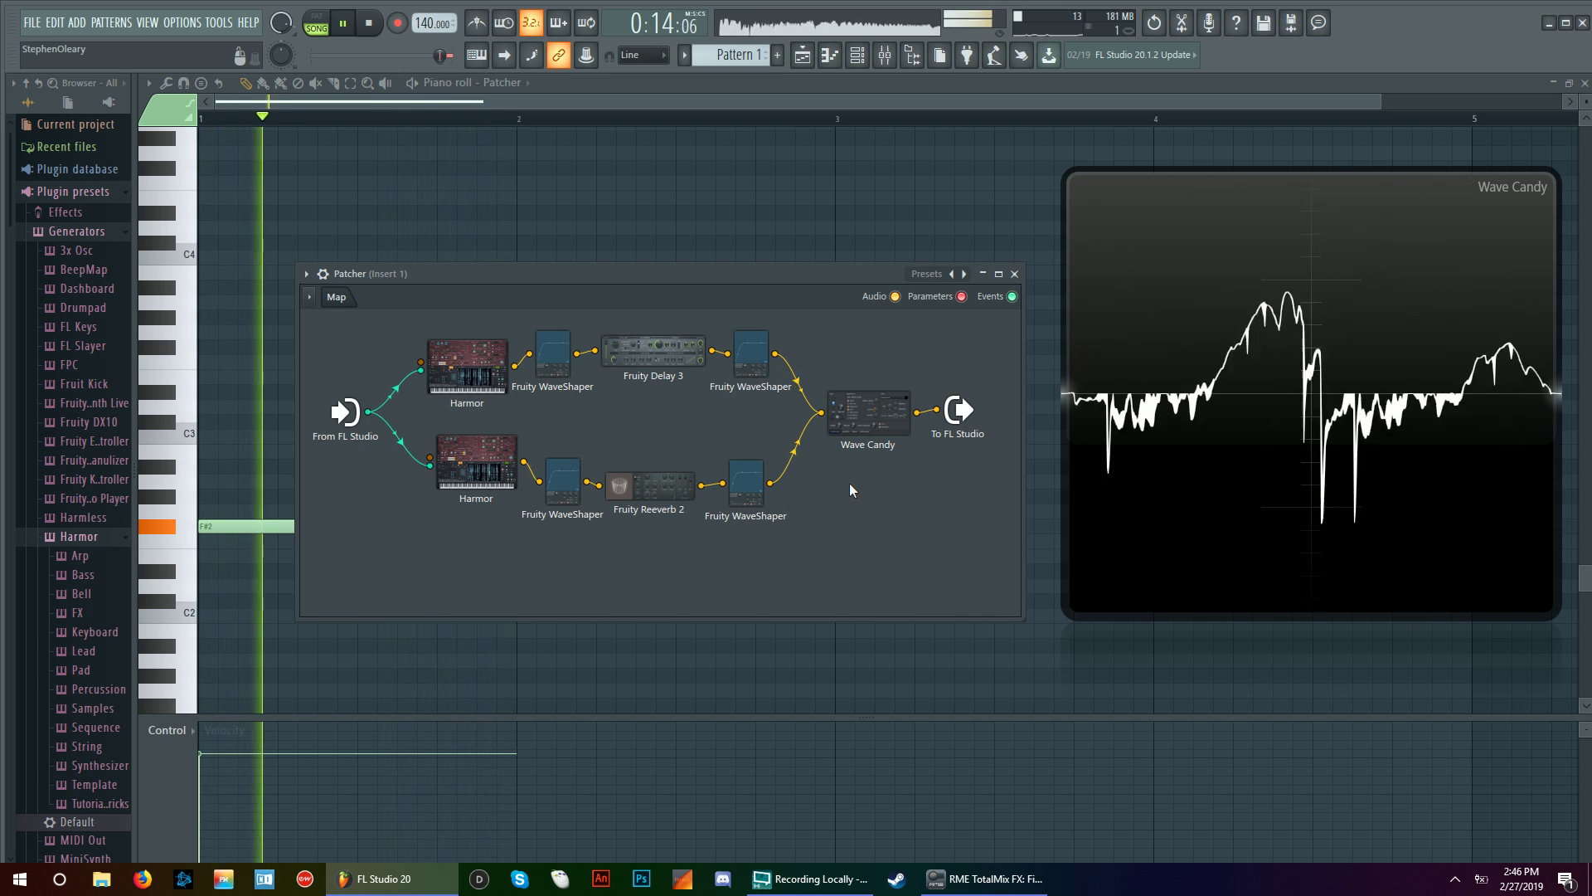
click(869, 412)
click(593, 493)
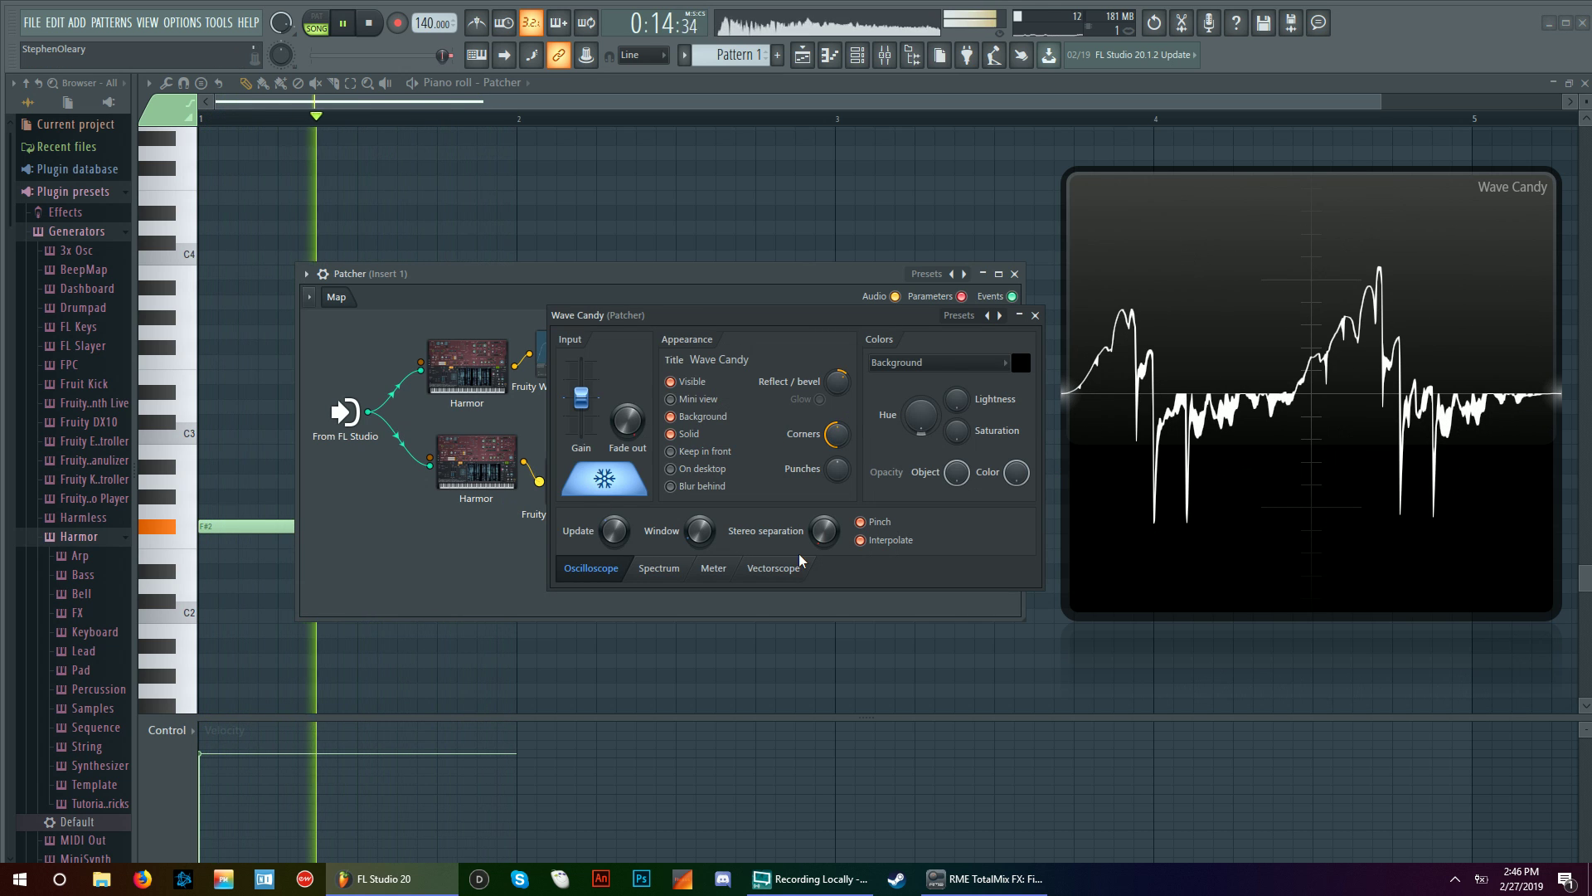
click(624, 487)
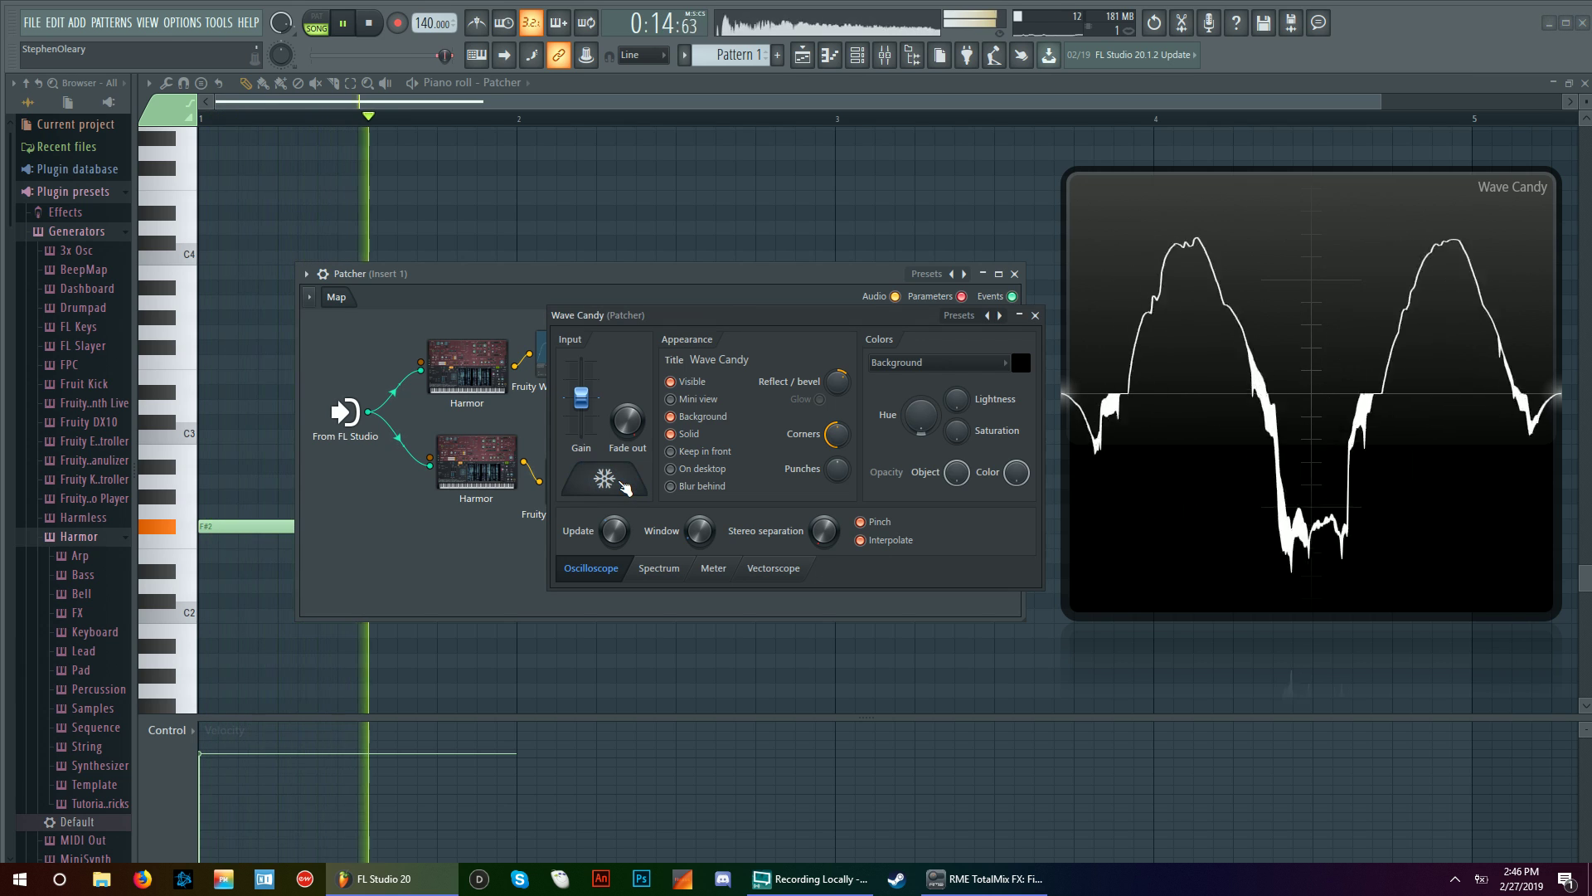
click(617, 486)
key(space)
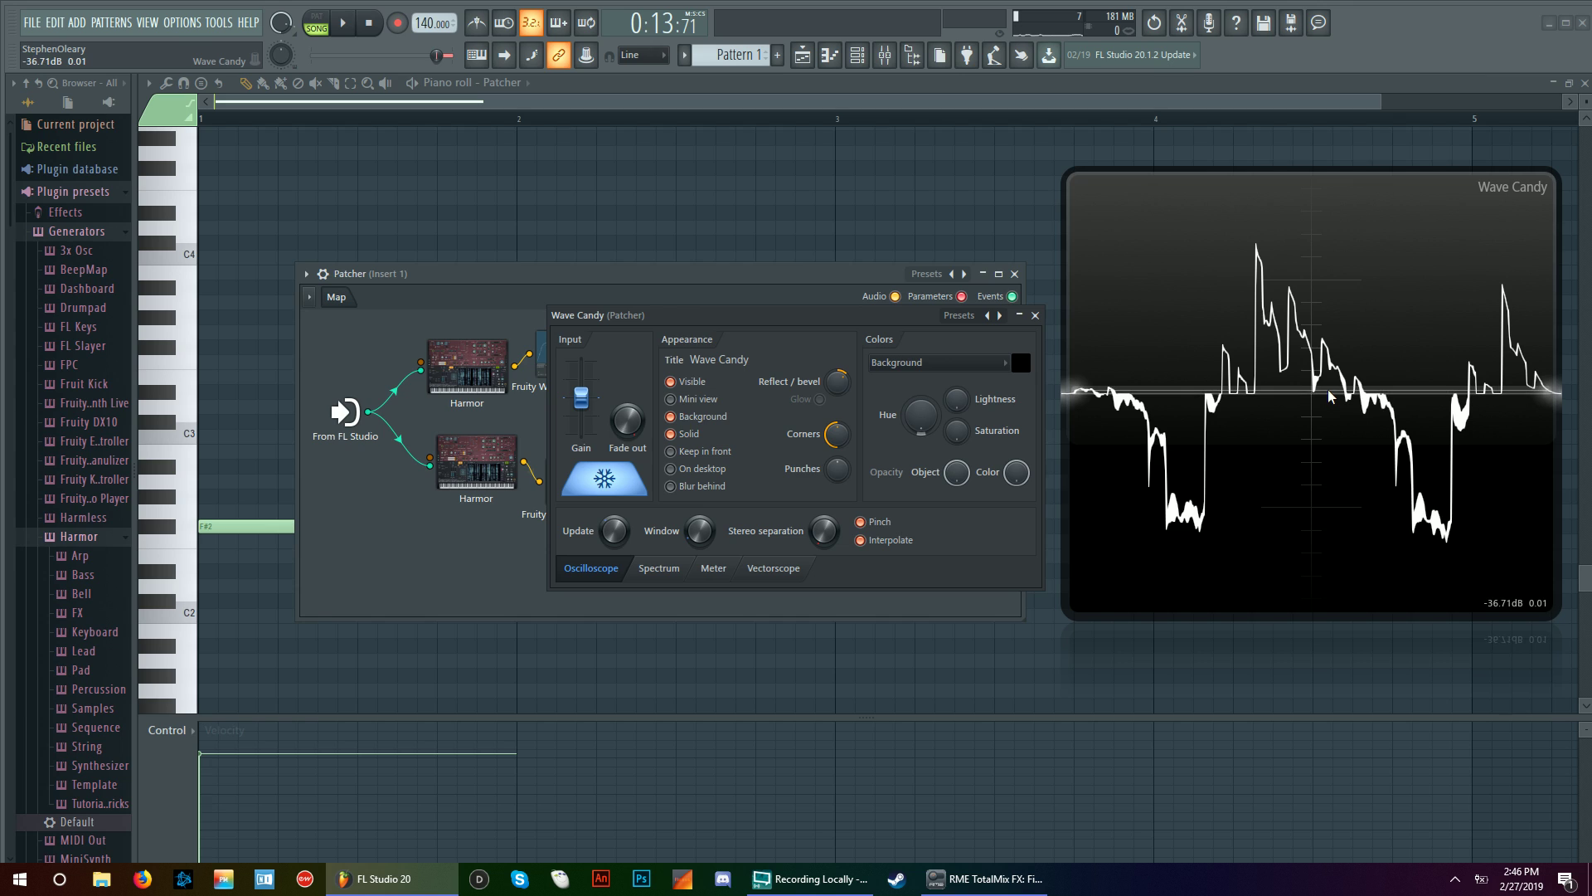
drag(723, 279, 707, 255)
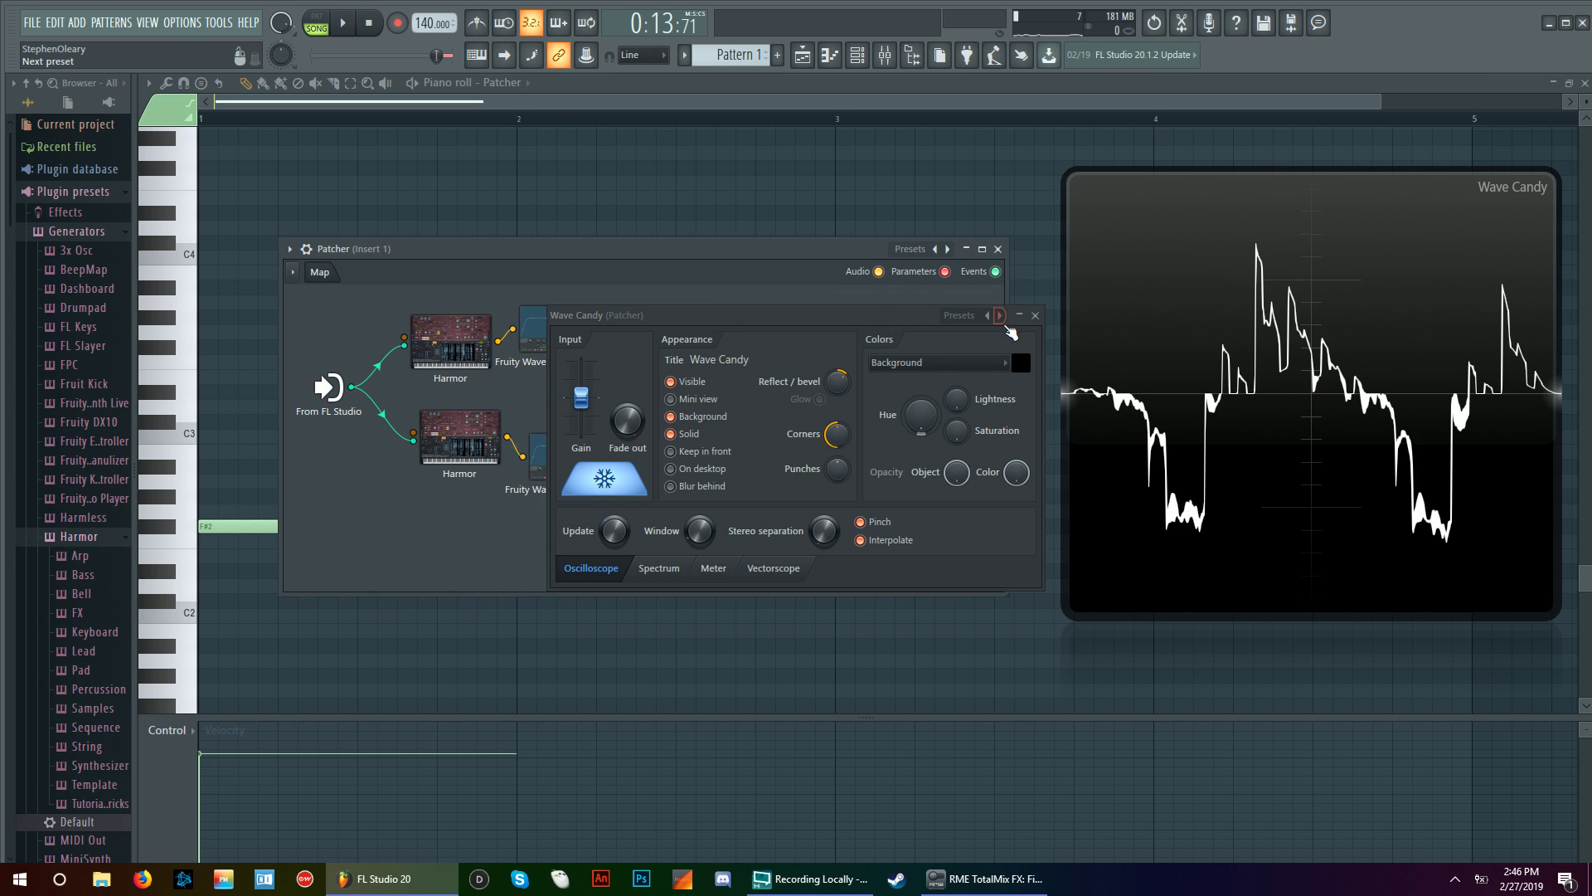
click(1035, 316)
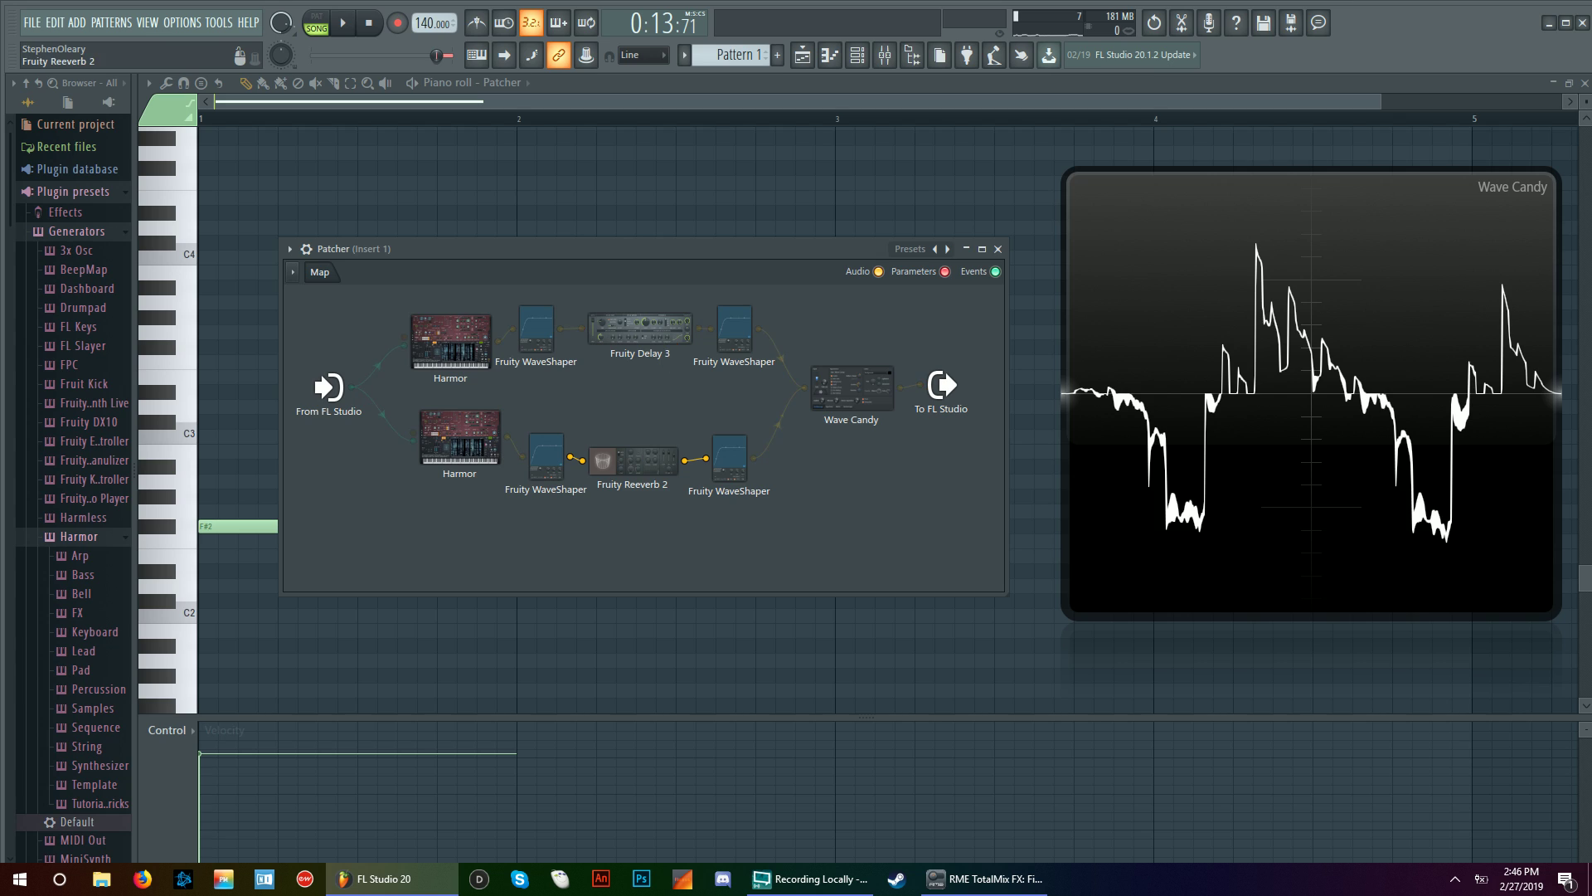
drag(591, 258, 596, 274)
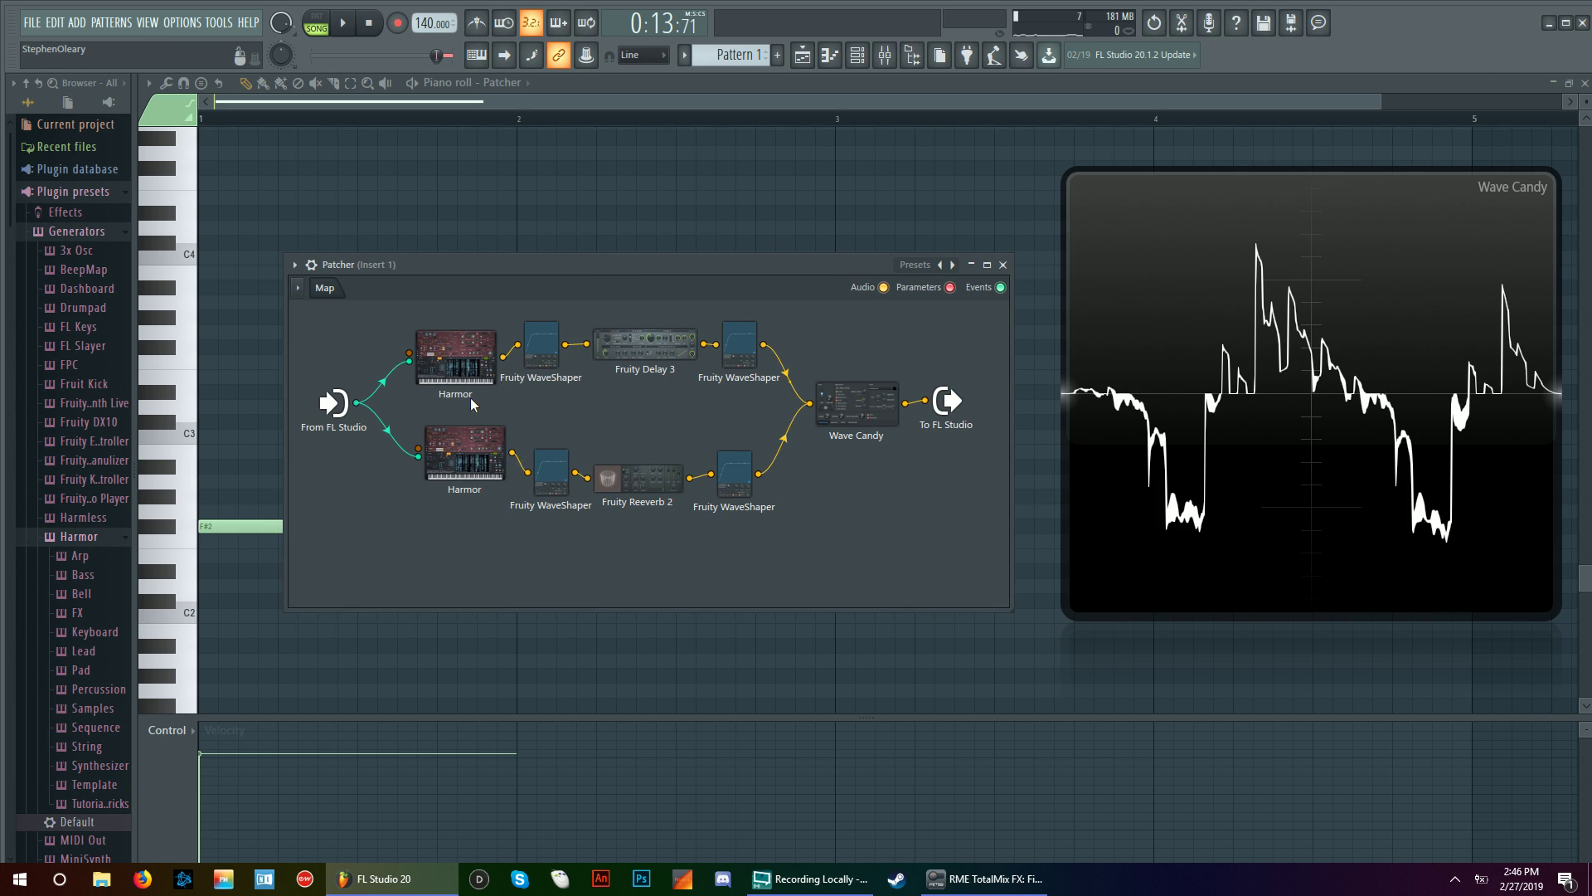
Step: Set part B's harmonic detune multiplier to 1.0300 in the upper Harmor
click(463, 340)
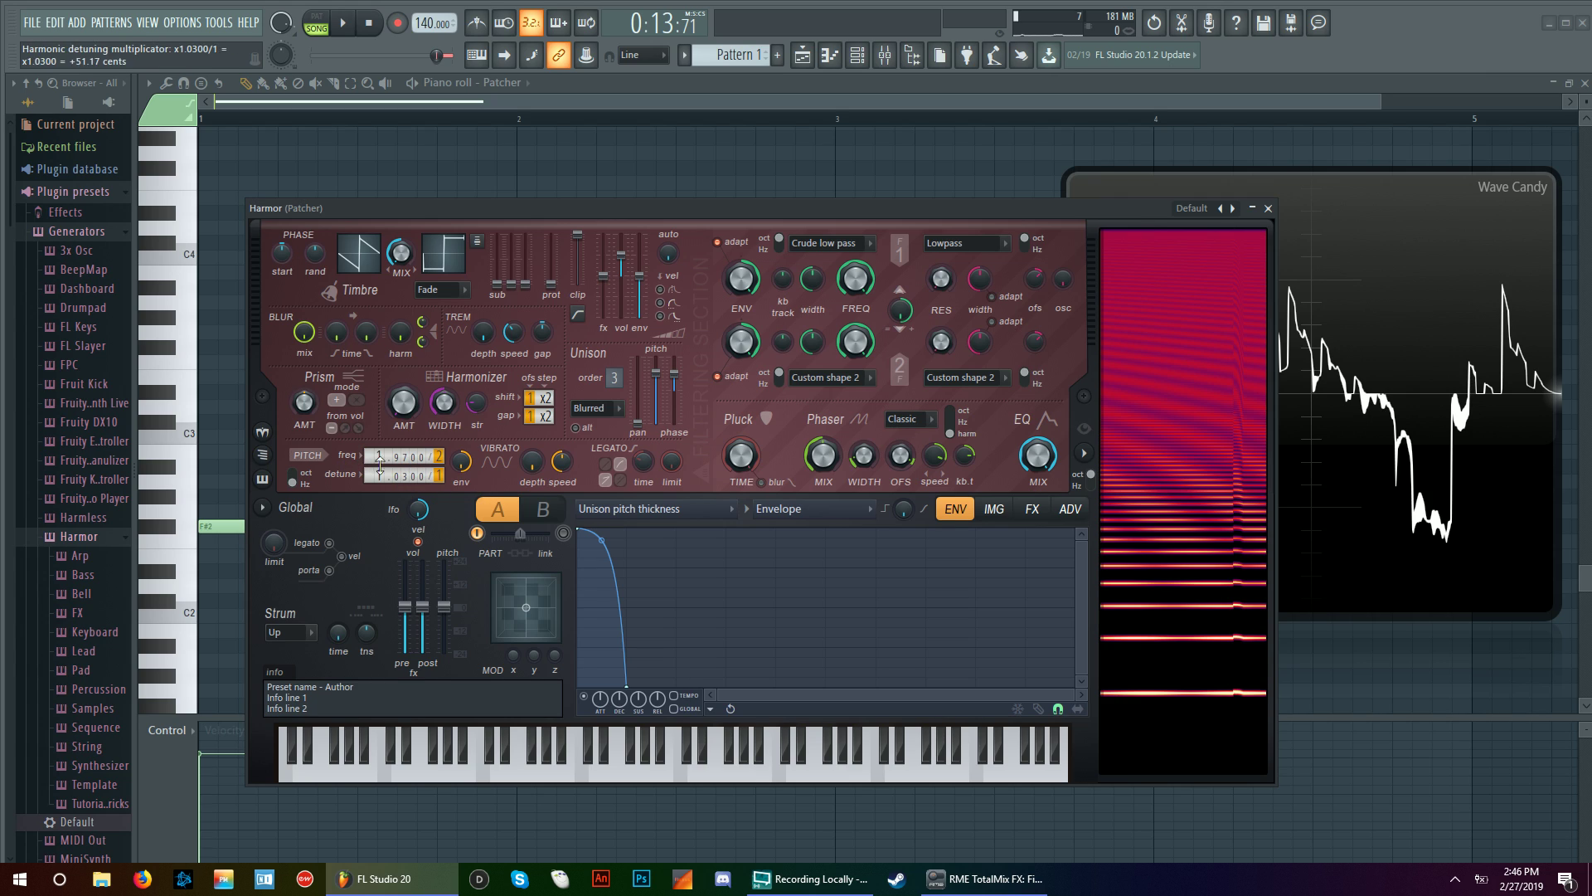
click(543, 509)
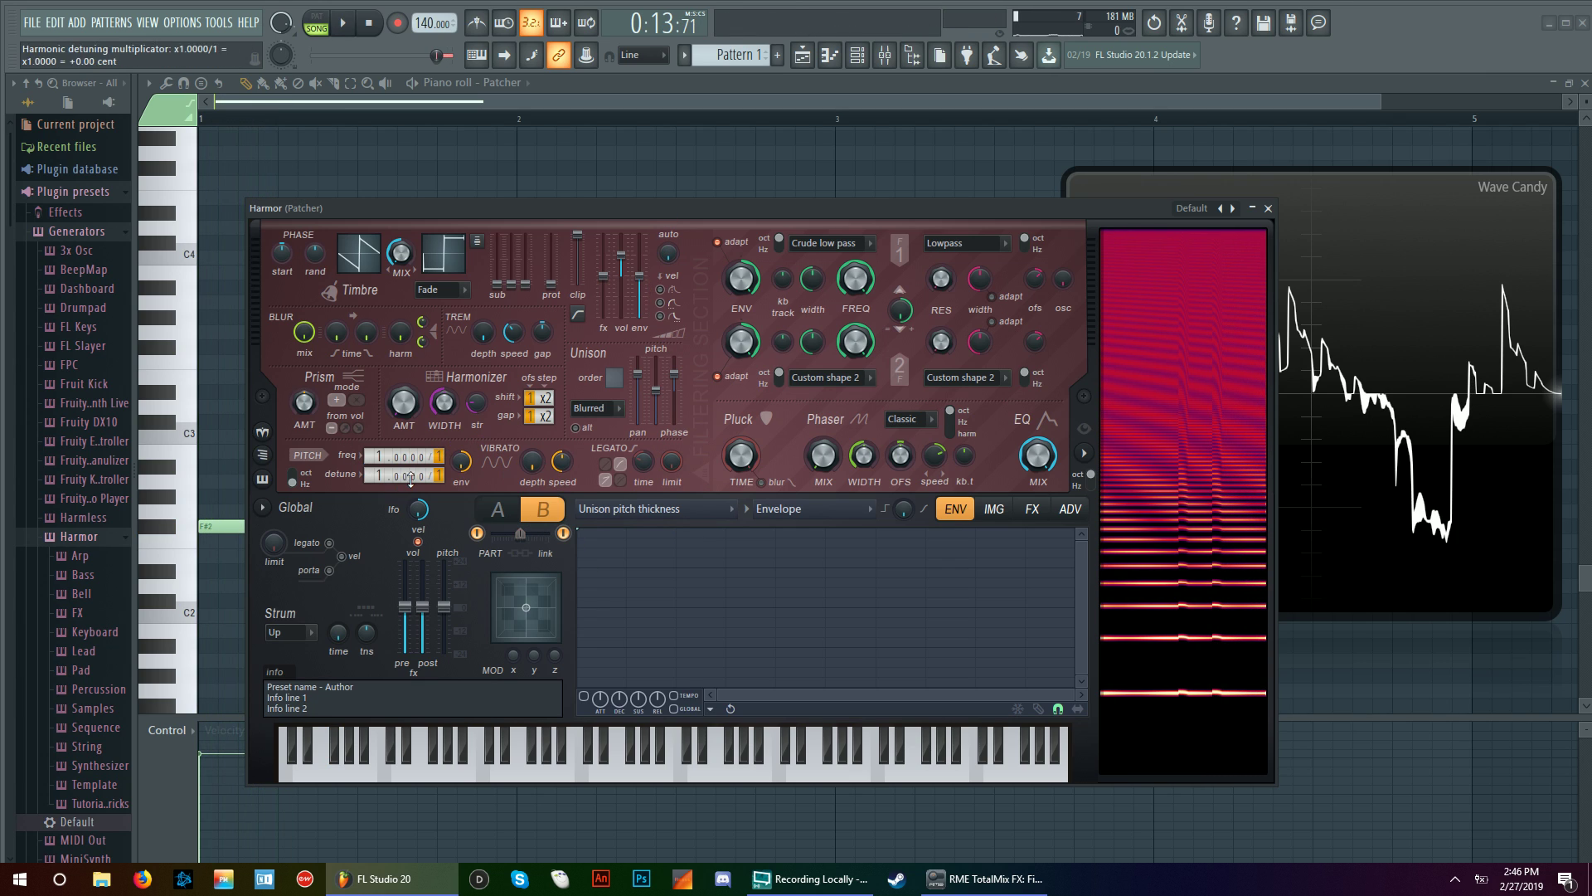
key(space)
scroll(402, 481, up, 3)
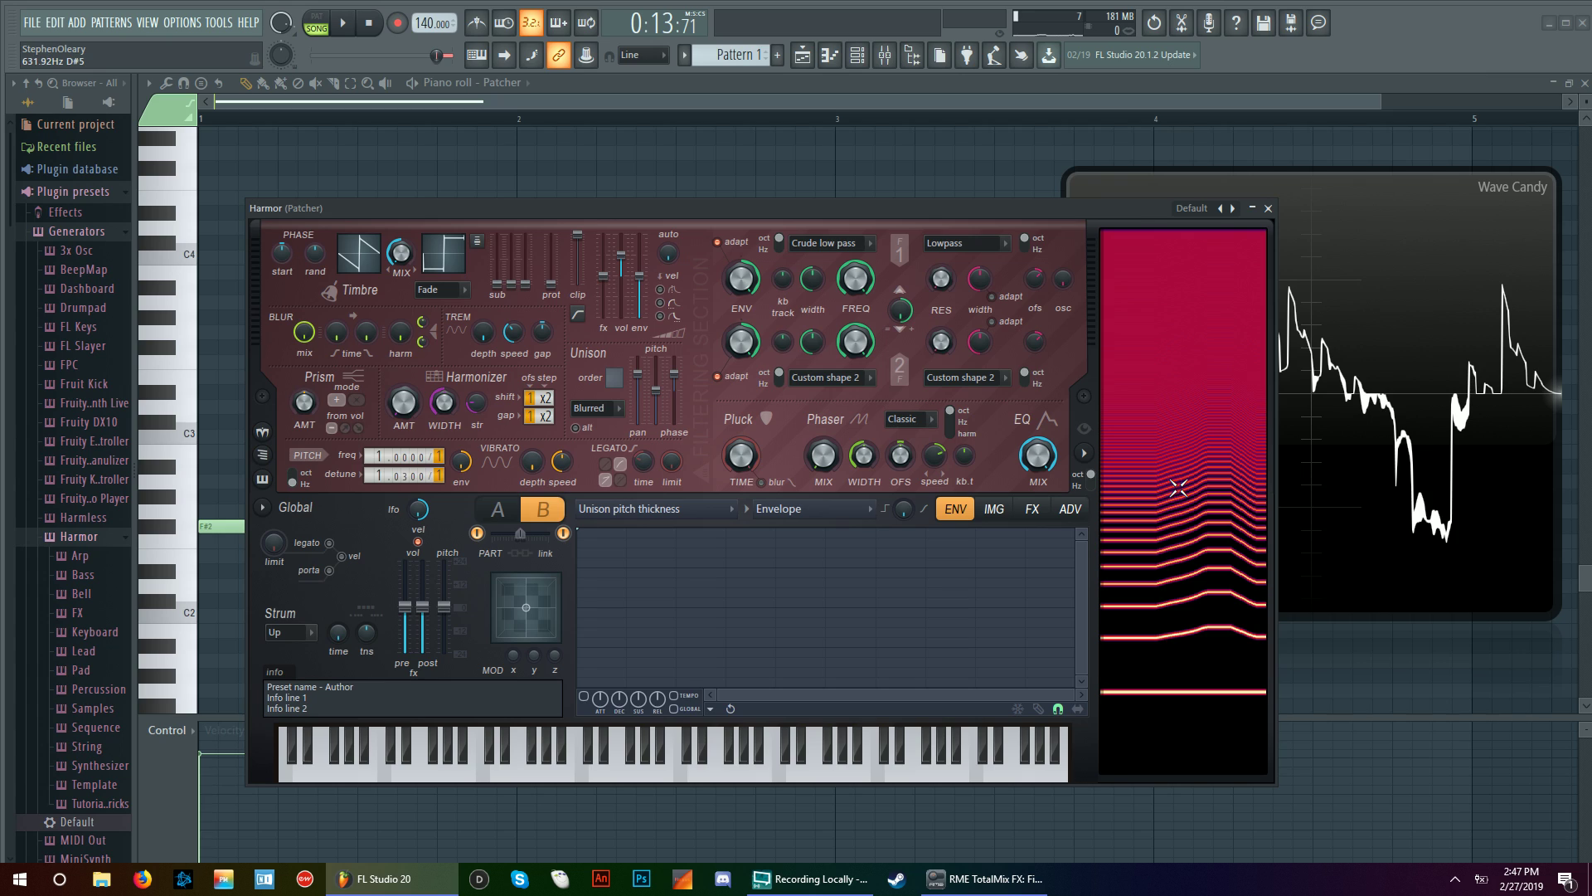
Step: Compare the pitch and harmonic detune settings of parts A and B in the upper Harmor, and save the project
click(498, 509)
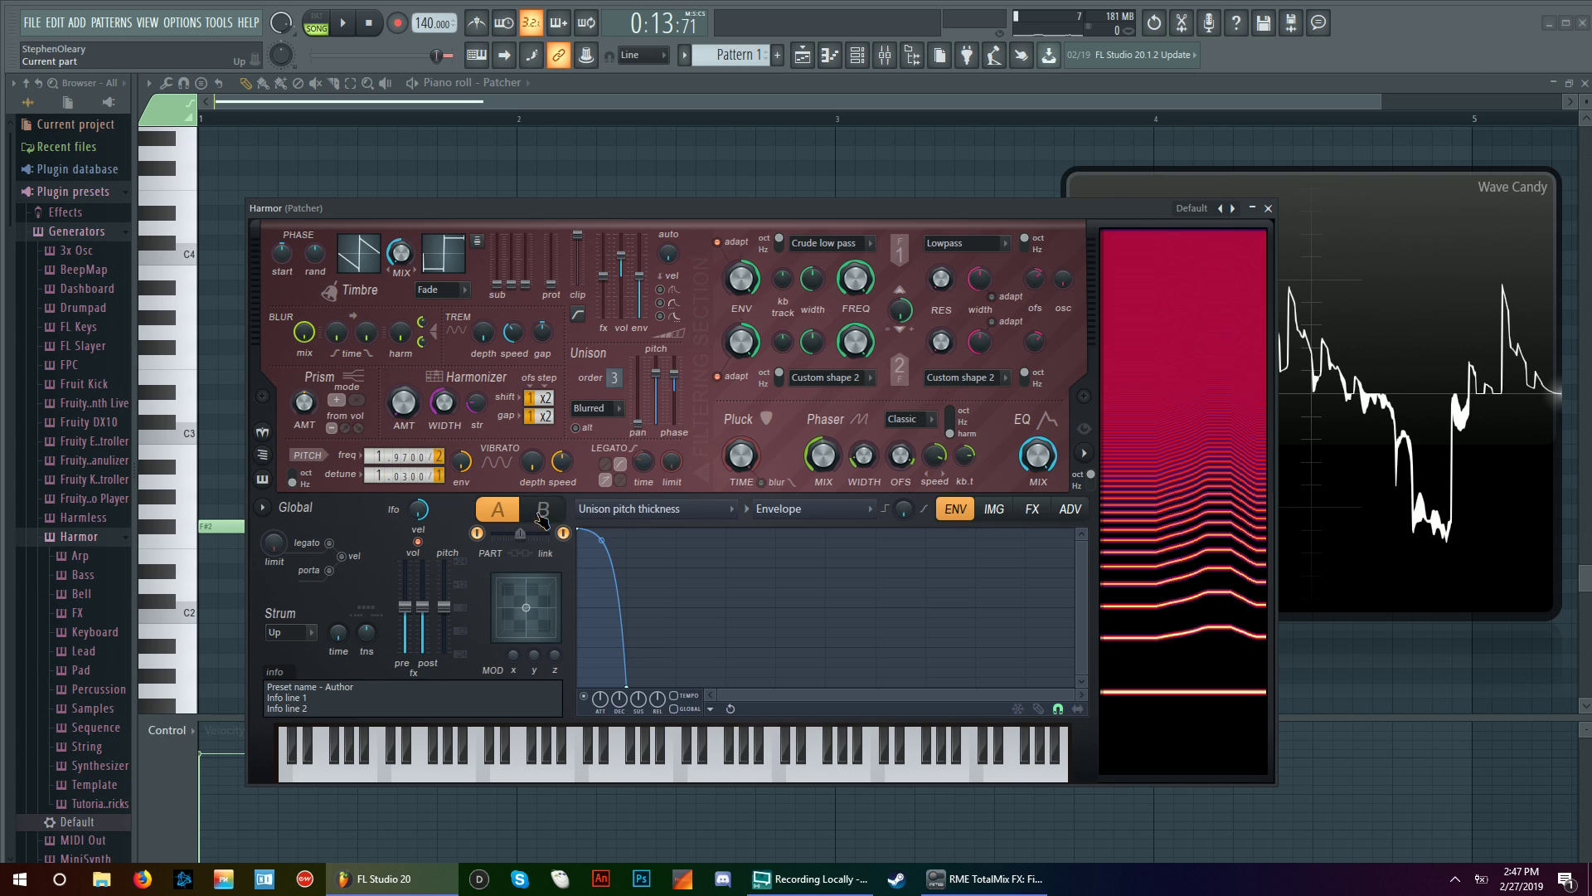
click(543, 509)
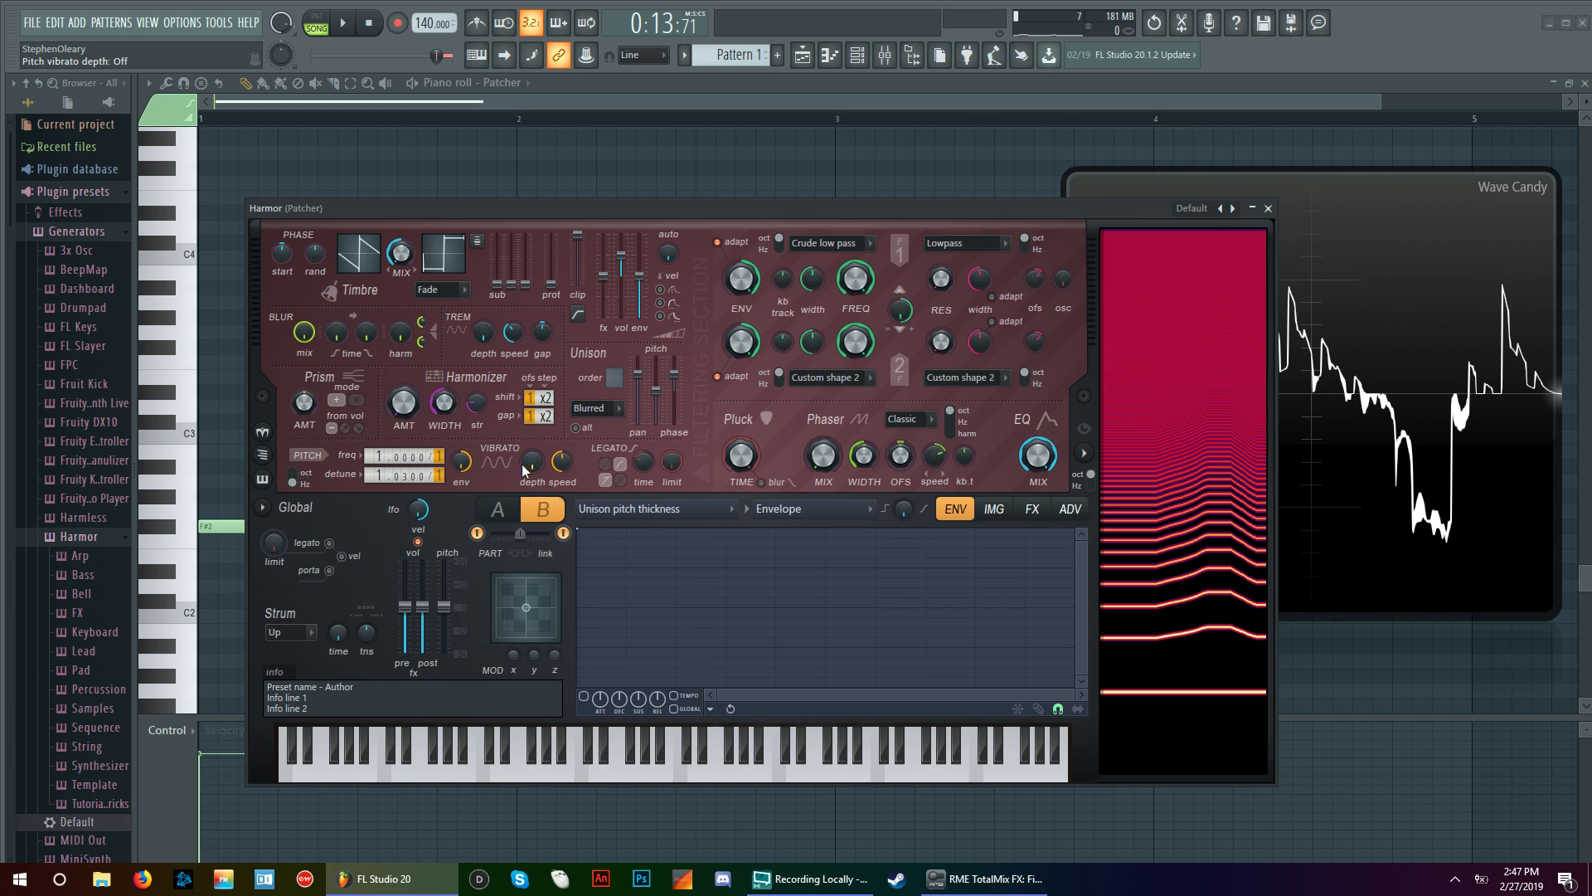
click(507, 511)
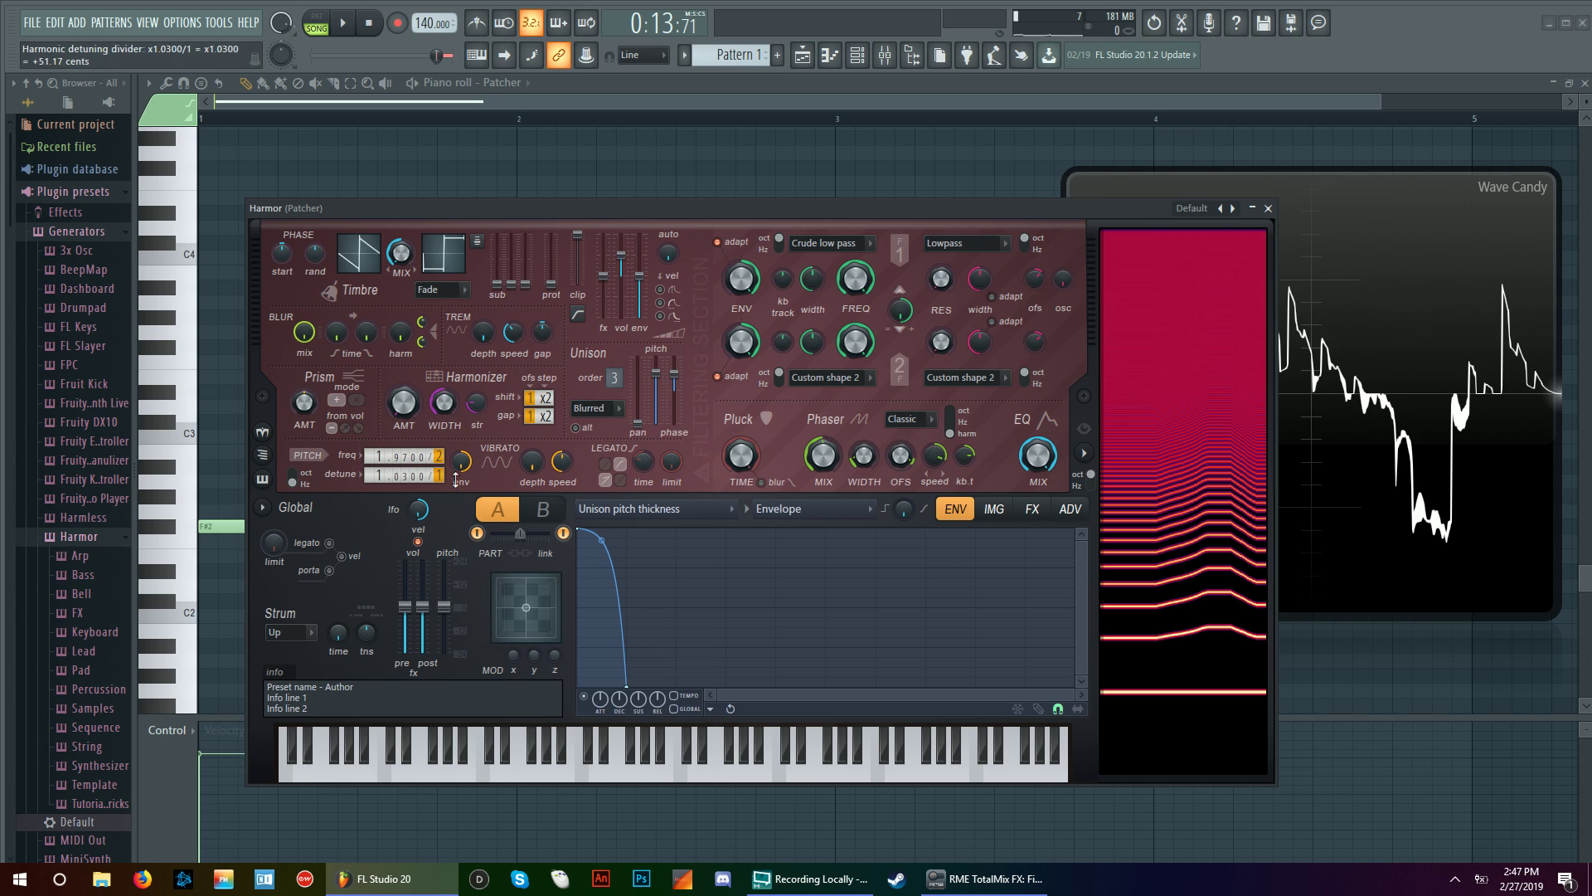
click(537, 511)
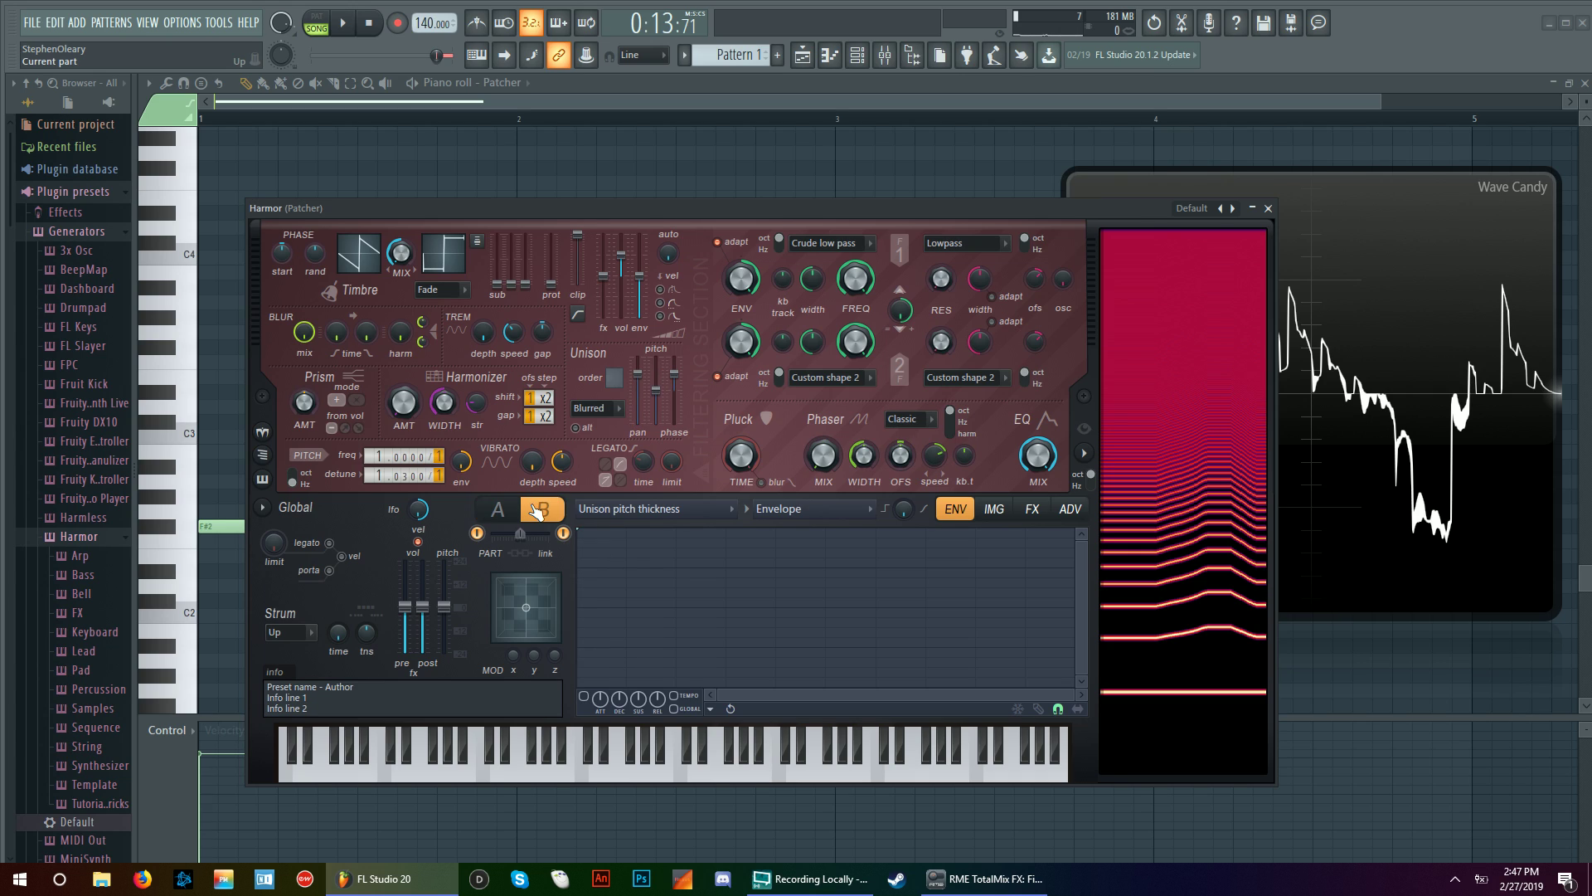
key(ctrl+s)
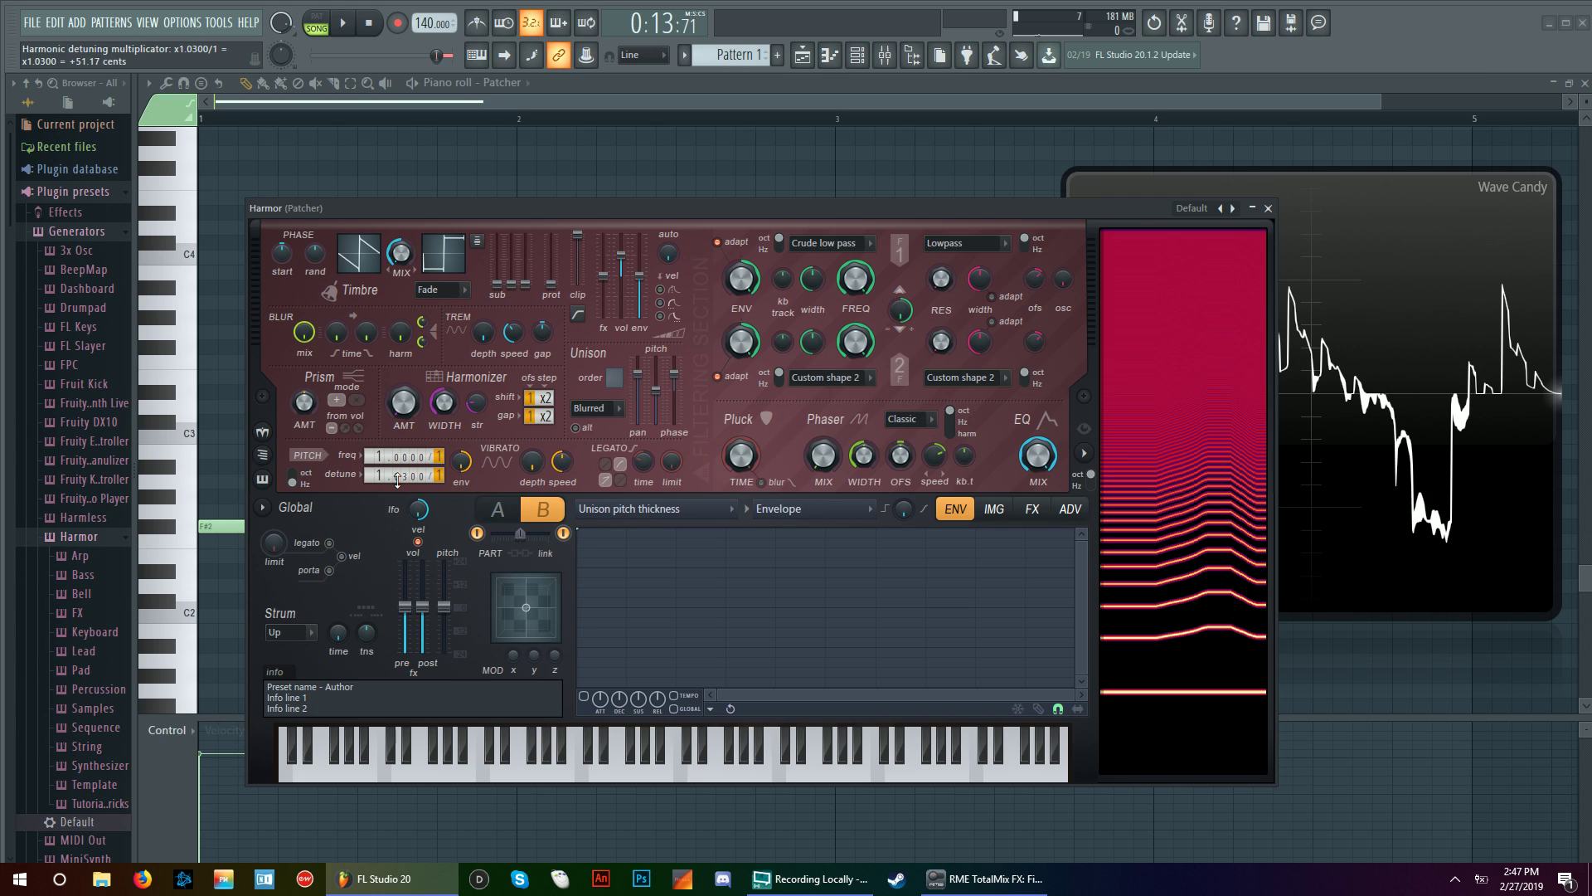
Step: Disable part B in the upper Harmor and inspect part A's Unison pitch thickness envelope before closing the synth
click(504, 510)
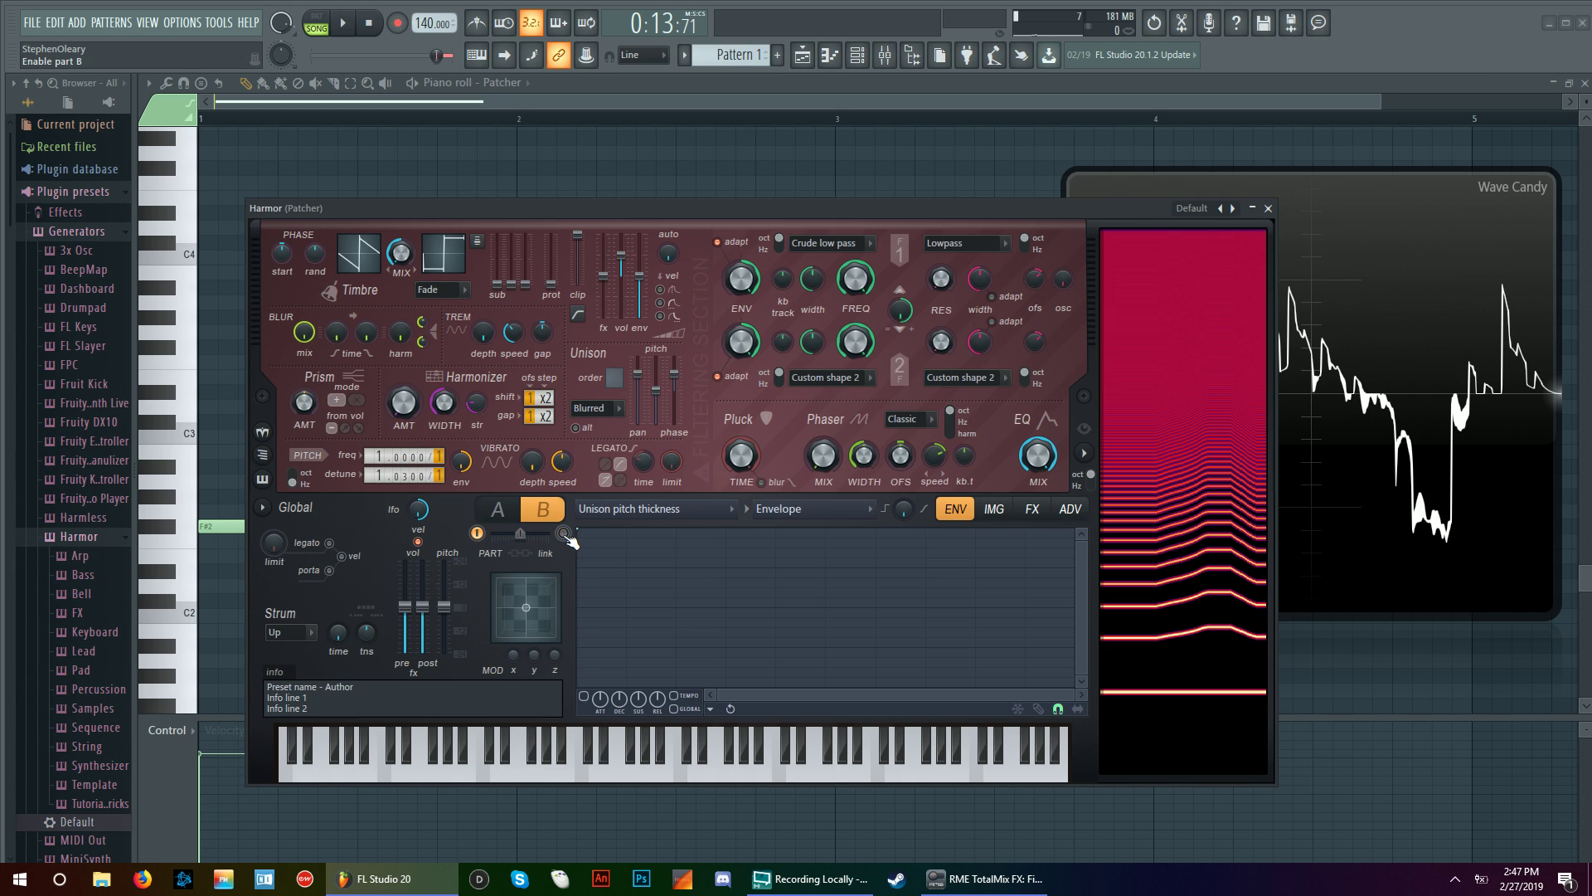
click(563, 533)
right_click(656, 374)
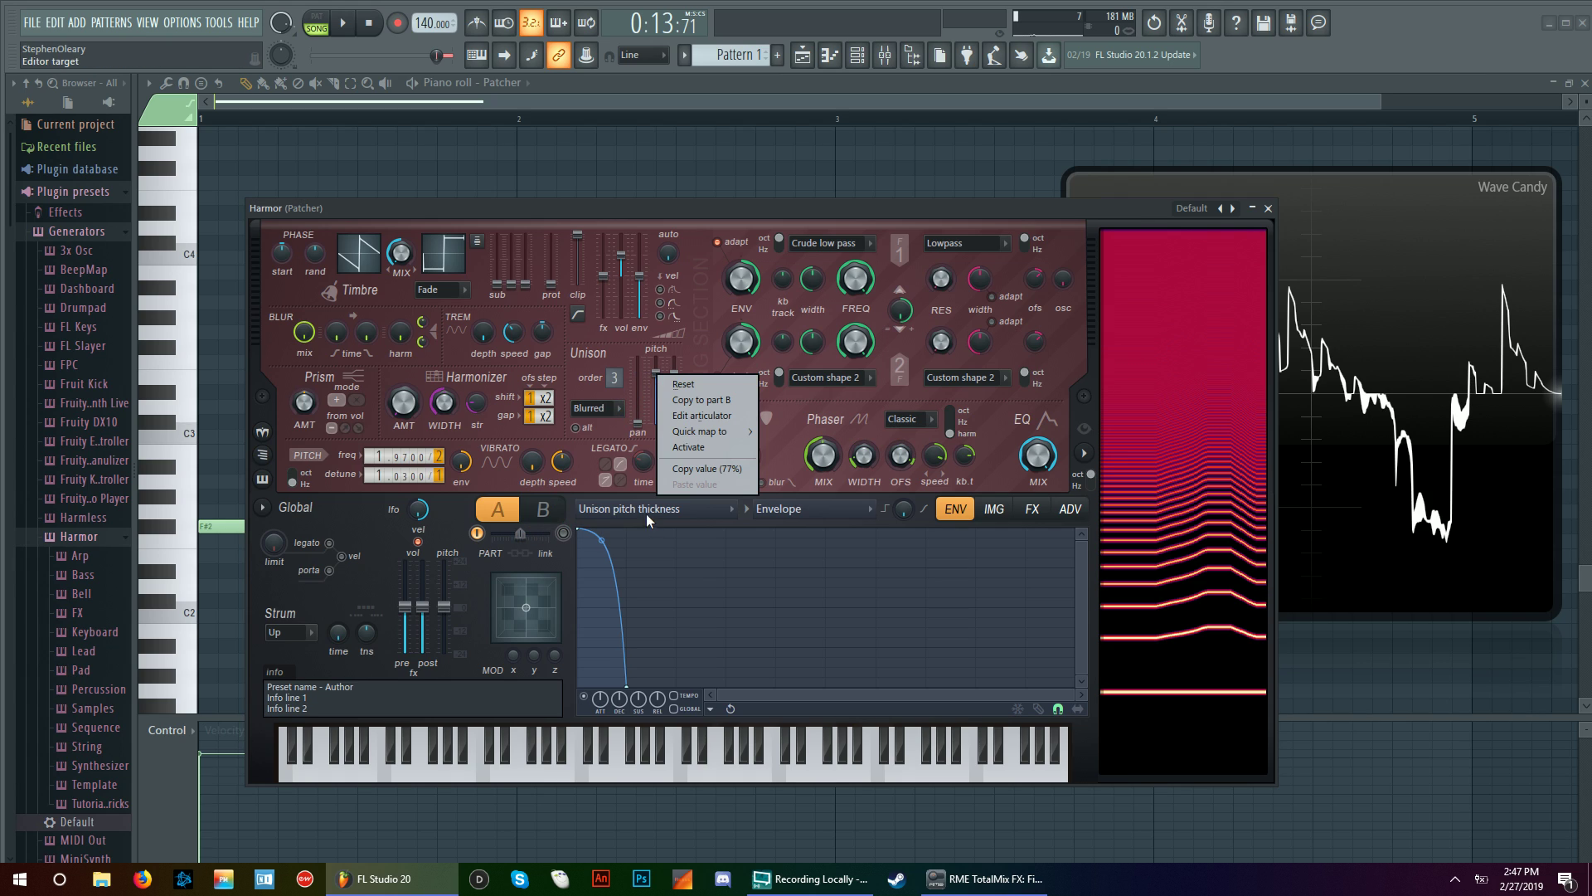
click(589, 491)
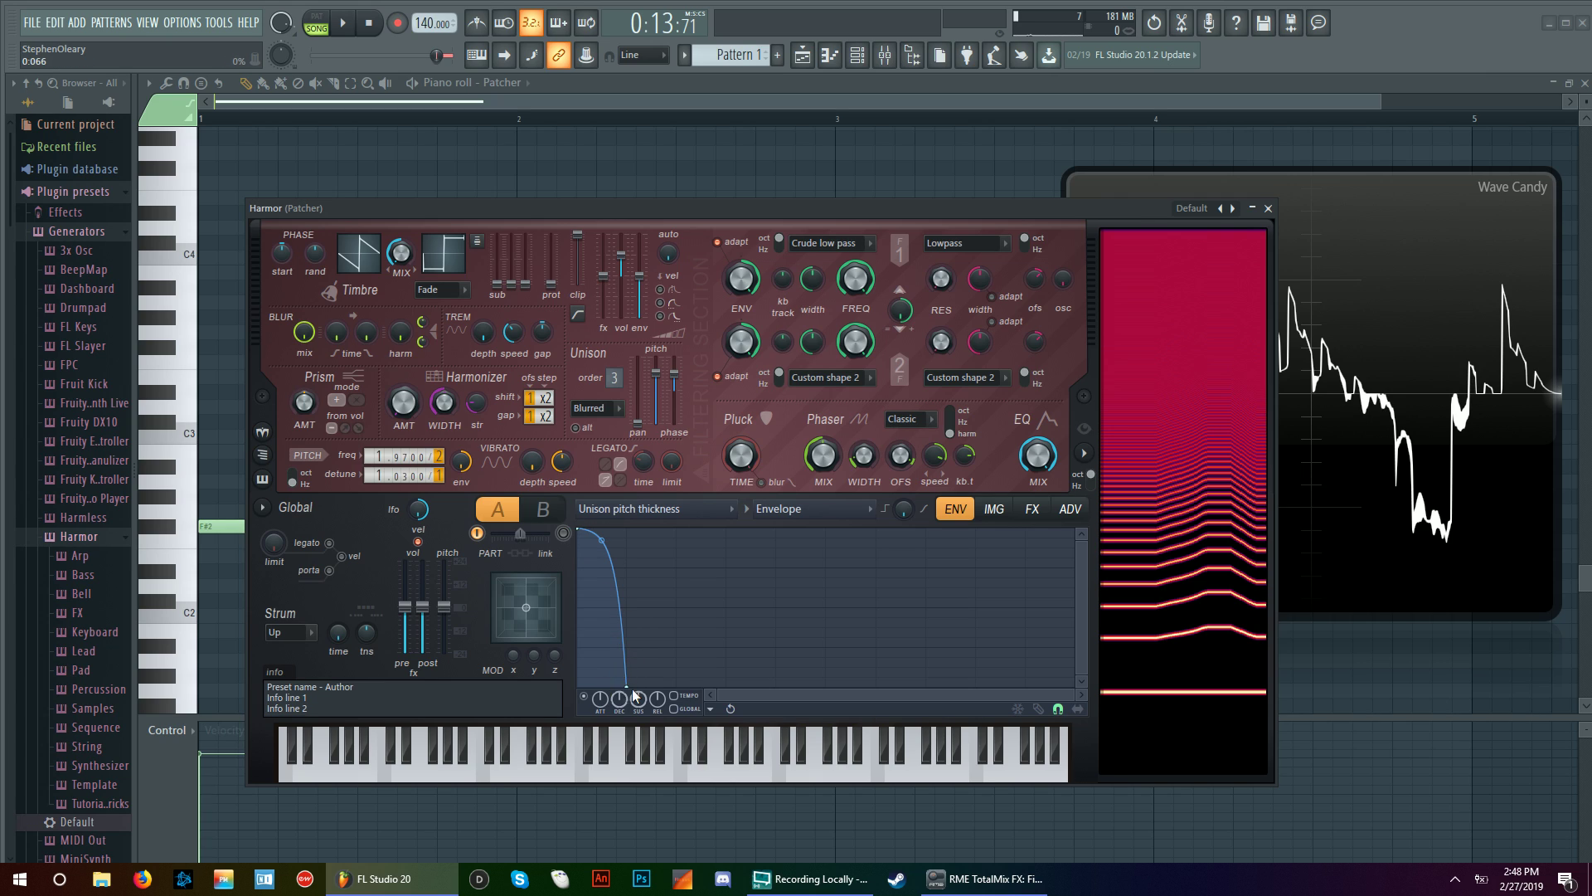
click(673, 696)
click(676, 709)
click(1268, 208)
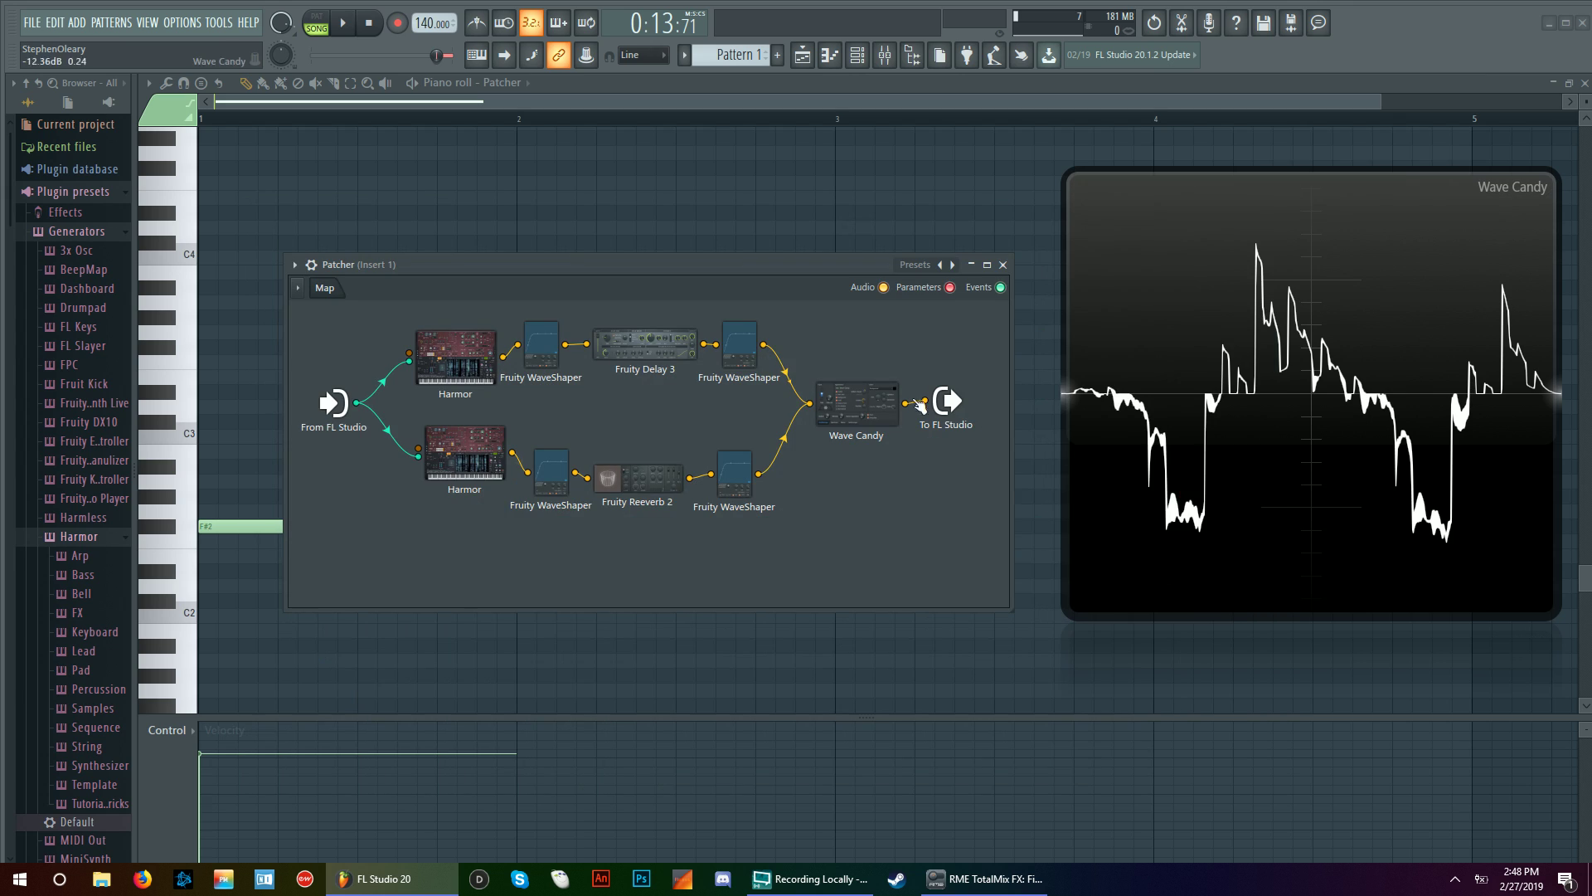
Step: Turn down the mix of the WaveShaper after Fruity Delay 3 and start playback
click(739, 346)
drag(499, 274, 513, 273)
key(space)
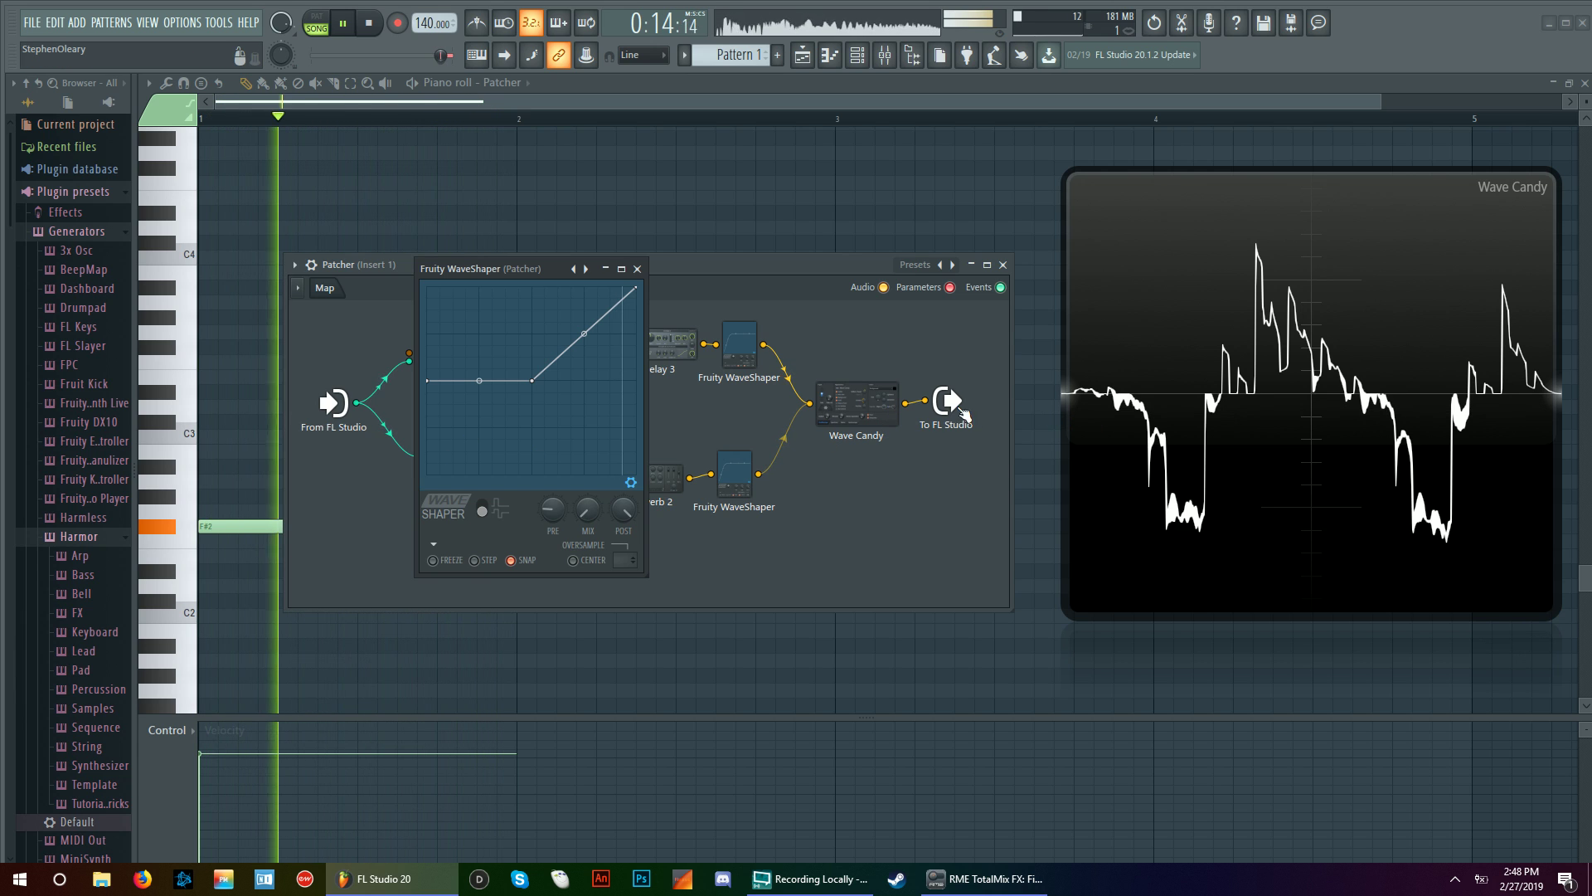
Step: Unfreeze Wave Candy's oscilloscope during playback and close the open plugin windows
click(860, 404)
click(610, 483)
key(Escape)
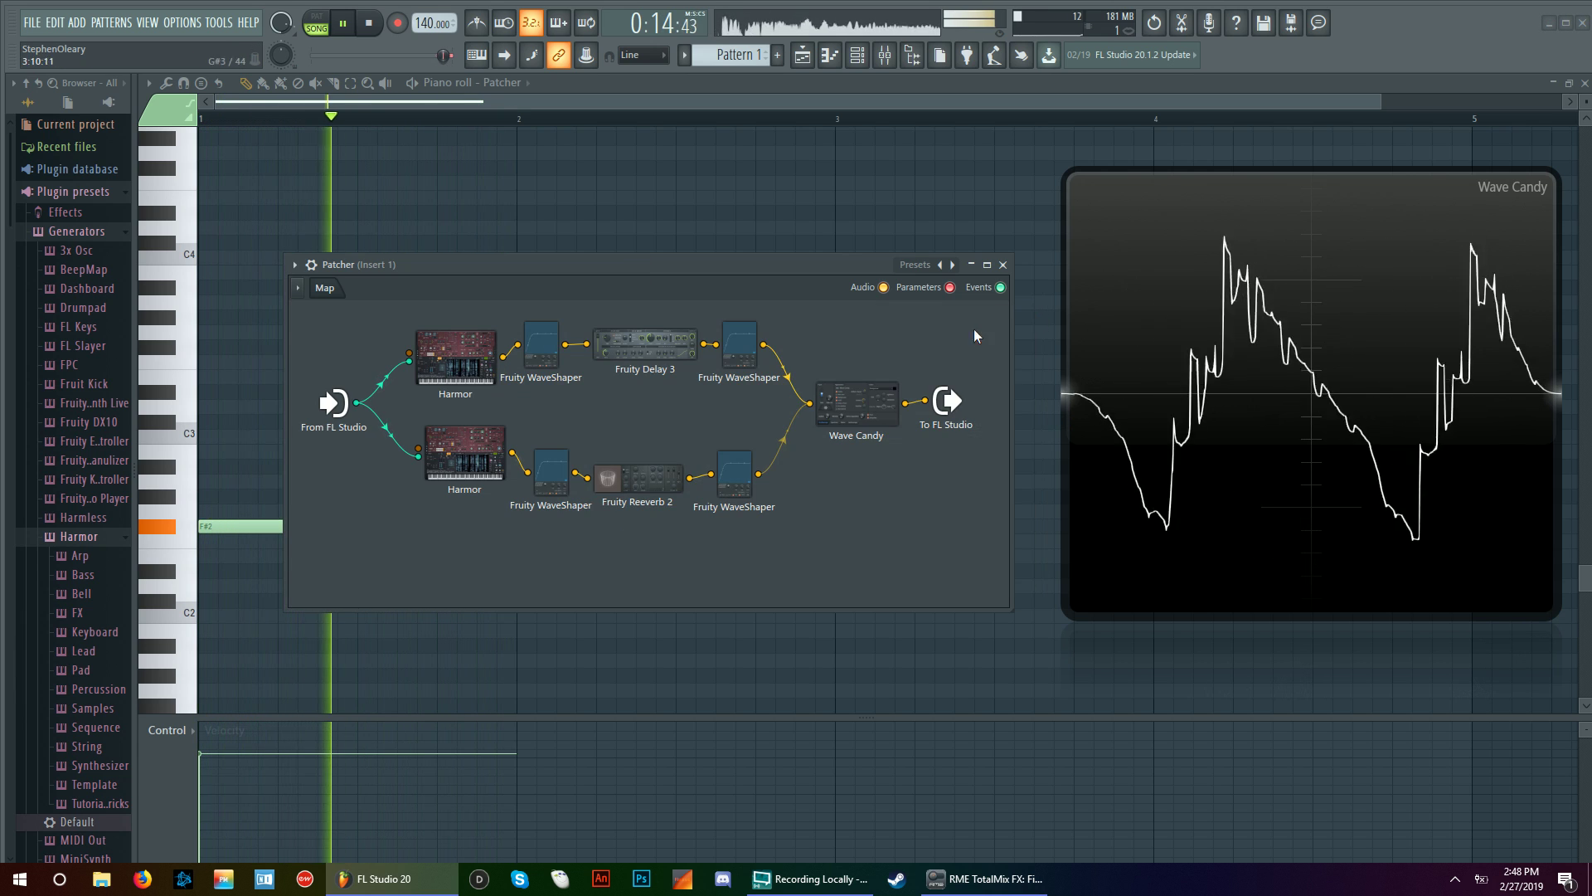
Step: Set the mix level of the WaveShaper after Fruity Reeverb 2 to 0%, stop playback, and close the plugin
click(736, 477)
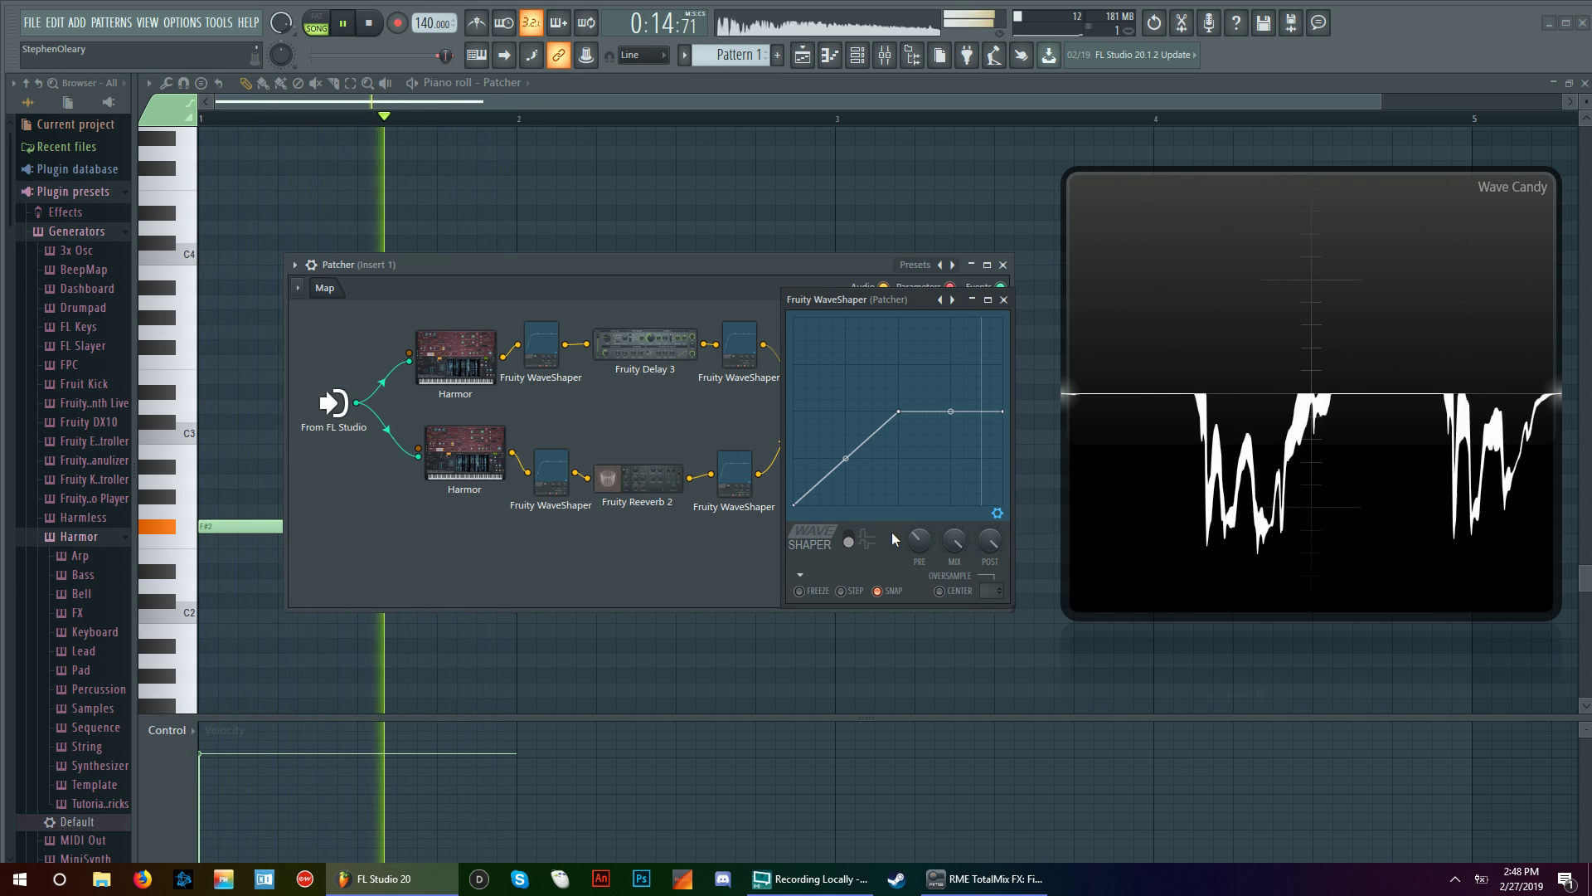
mouse_move(954, 541)
mouse_down()
mouse_move(954, 564)
mouse_move(954, 547)
mouse_up()
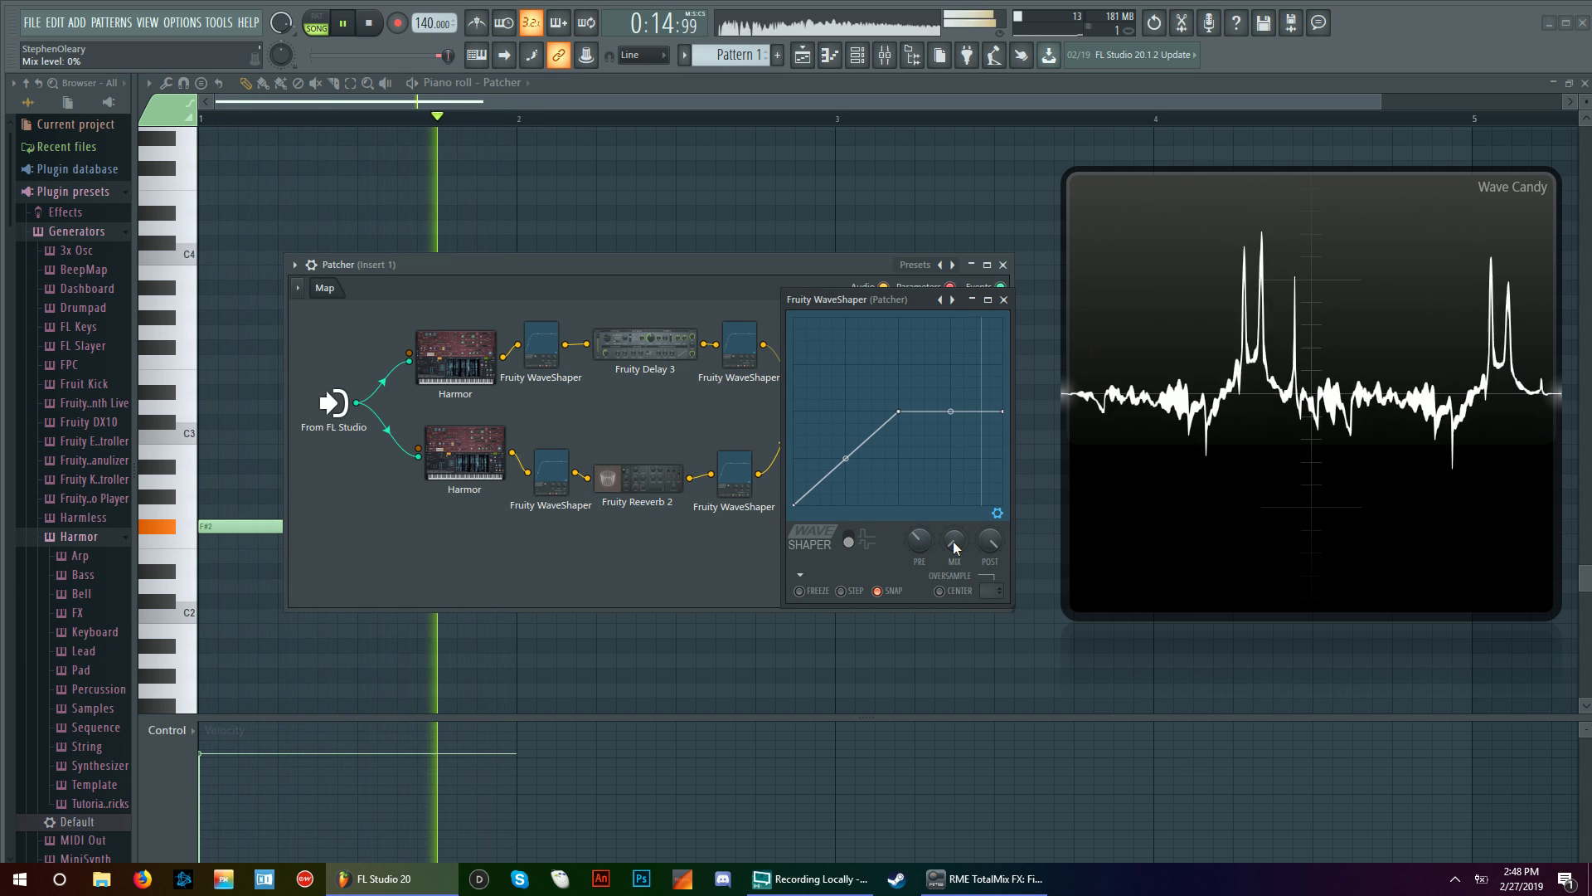
key(space)
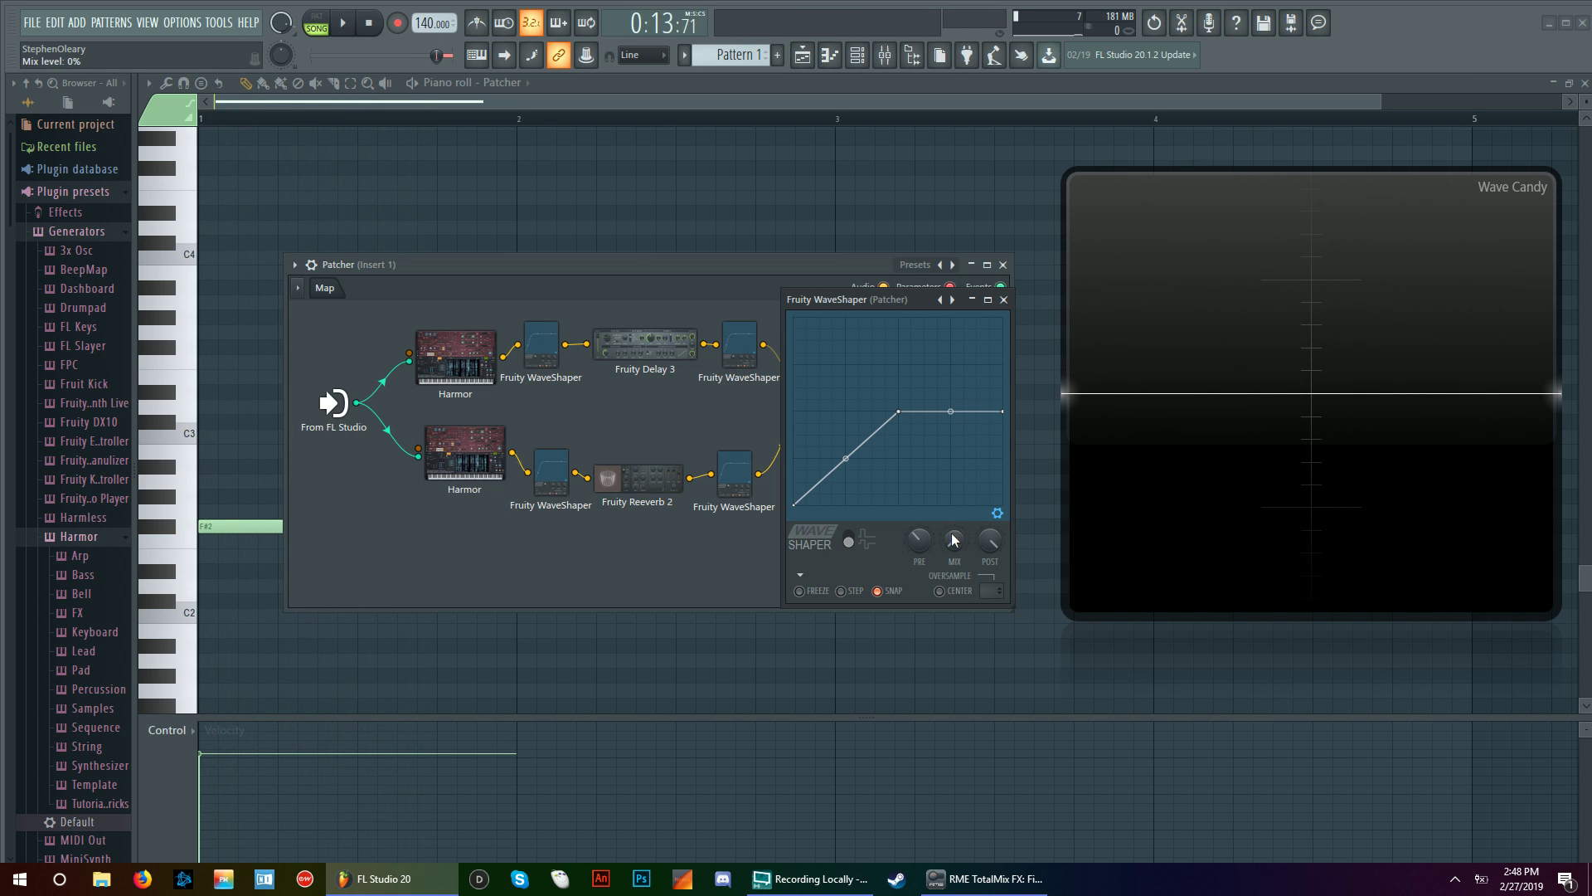
click(1004, 300)
Step: Play the patch briefly and check the last WaveShaper of each chain before closing their windows
click(739, 344)
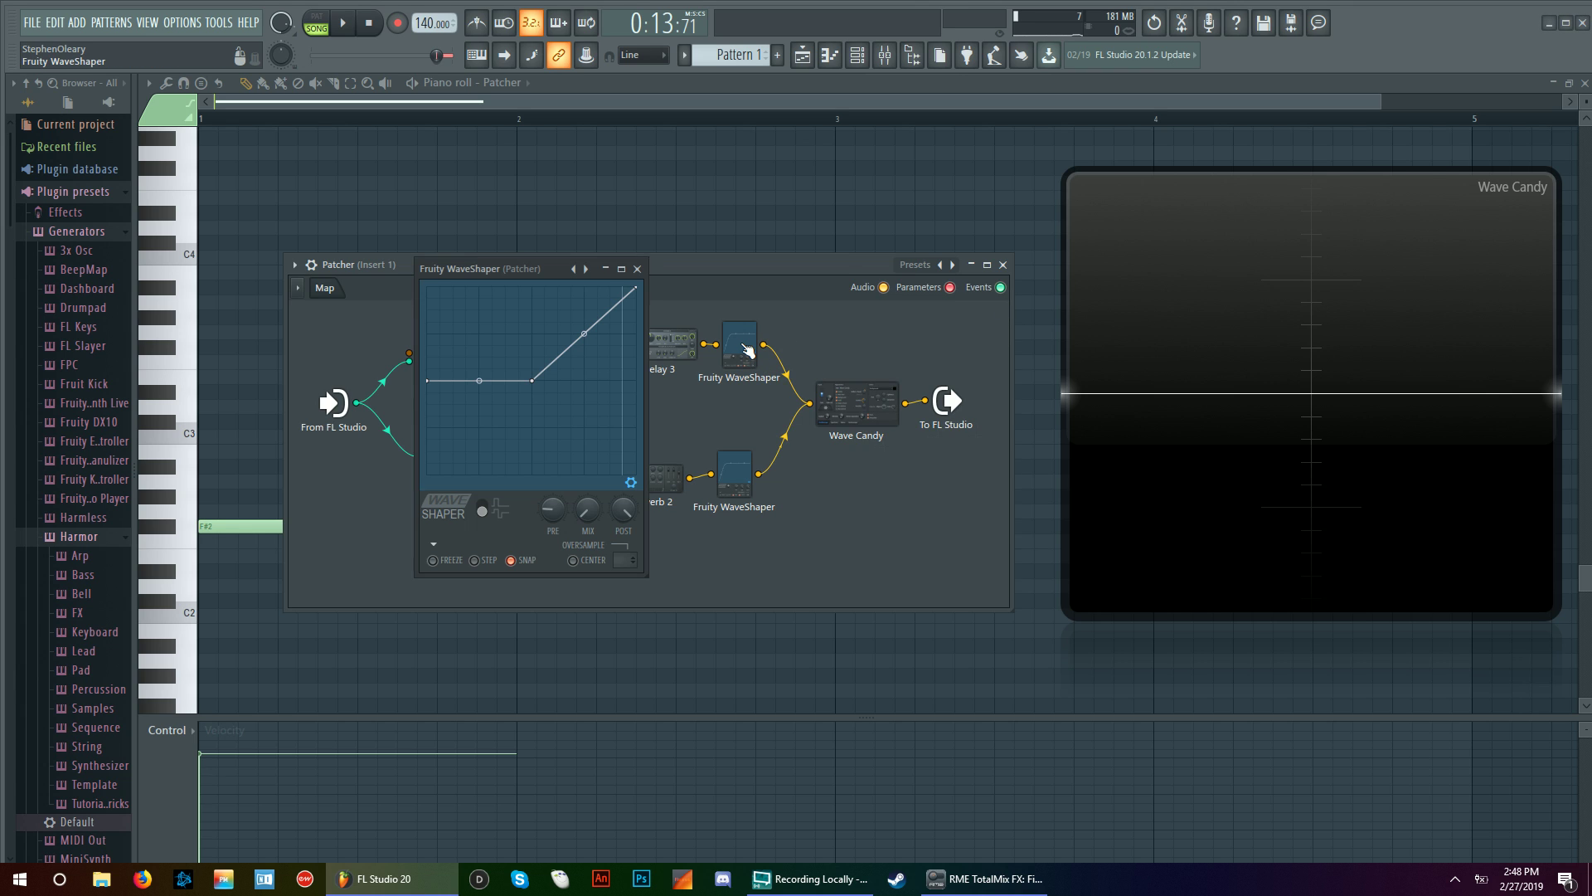
key(space)
key(space)
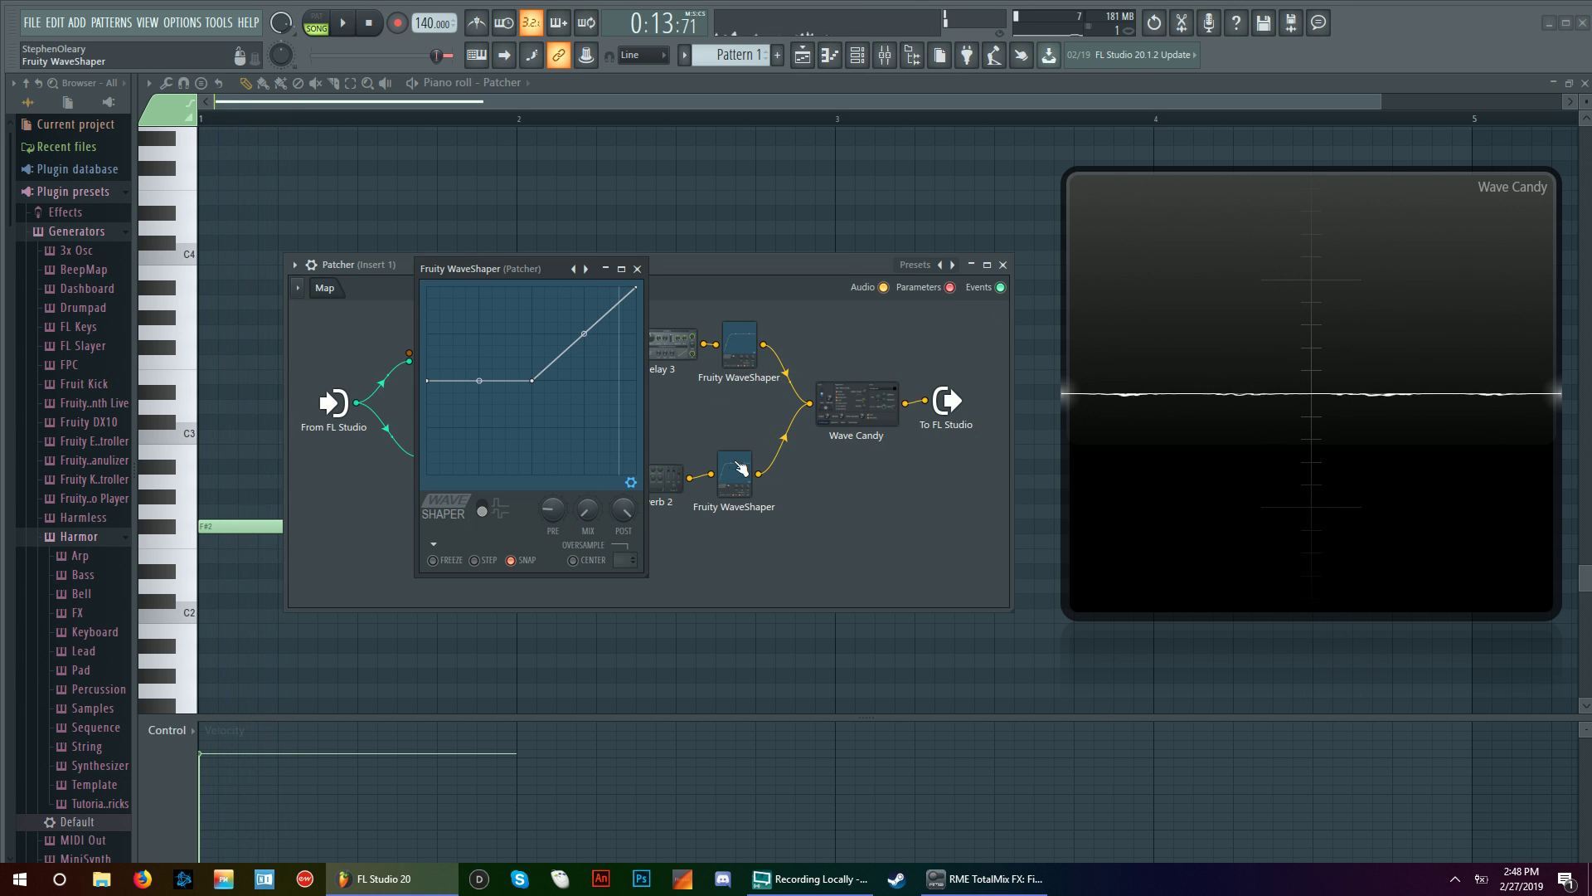
click(736, 473)
click(1004, 300)
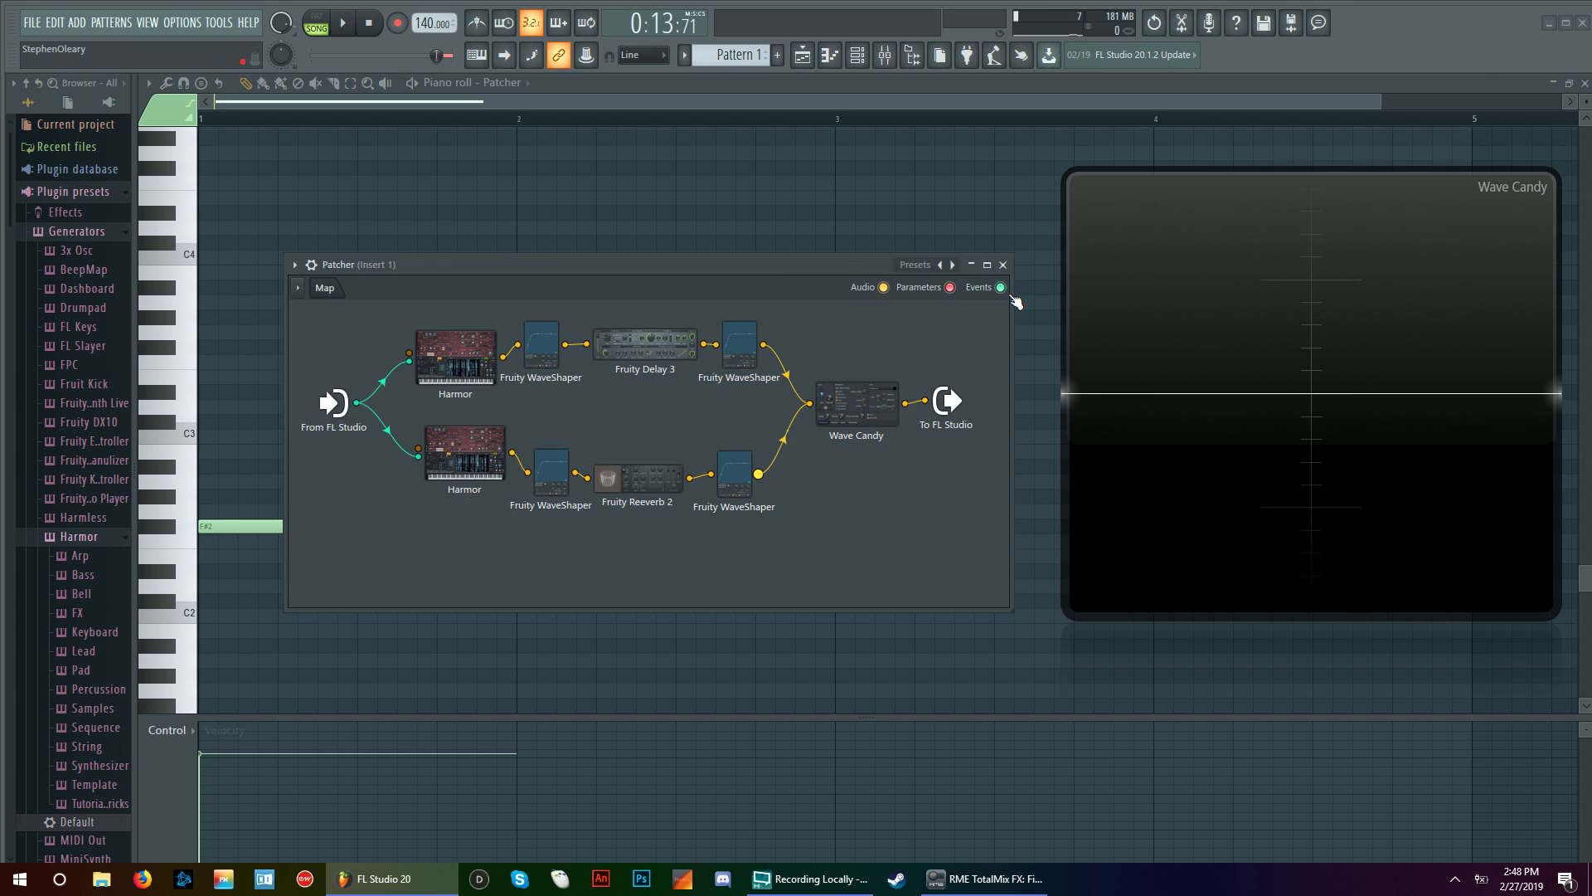
Step: Inspect the transfer curves of the WaveShapers in both Harmor chains and close their windows
click(538, 343)
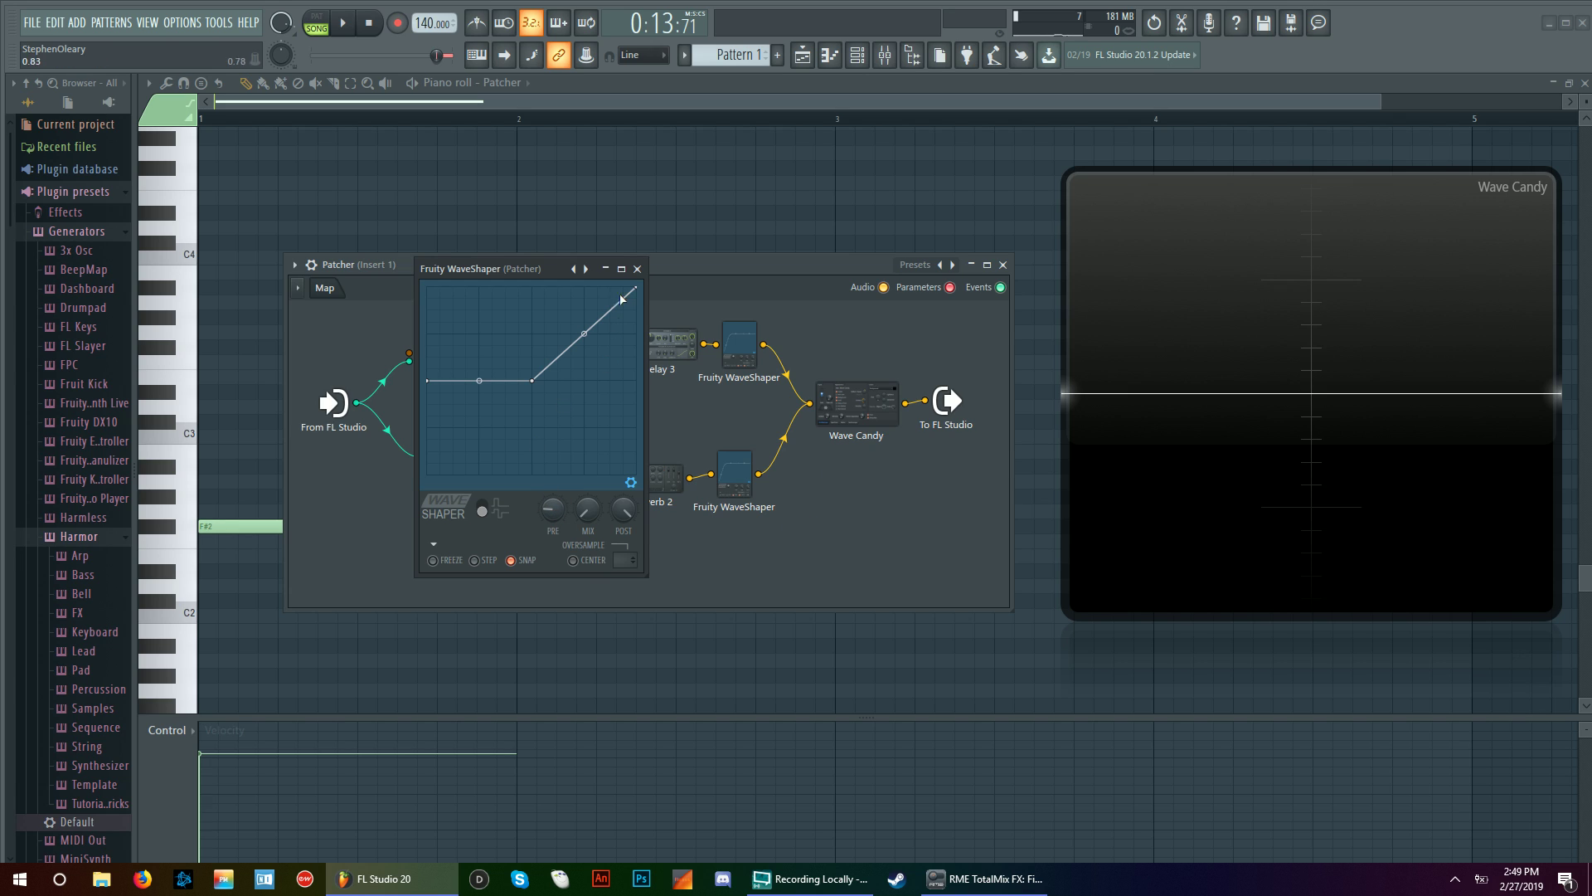
click(637, 270)
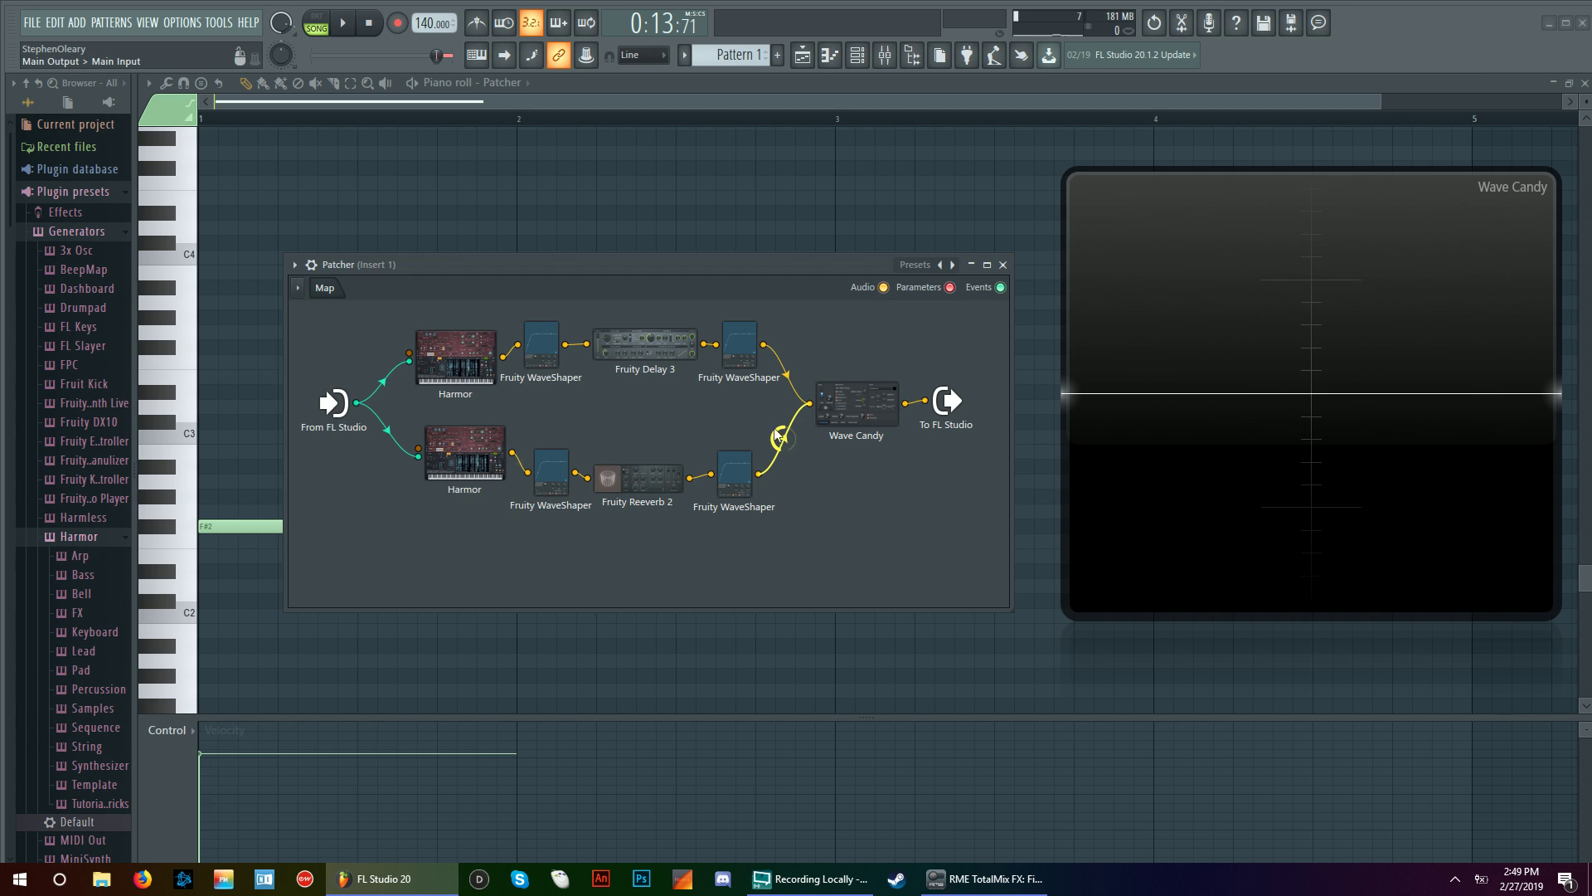
click(744, 488)
click(1004, 299)
click(551, 473)
click(637, 269)
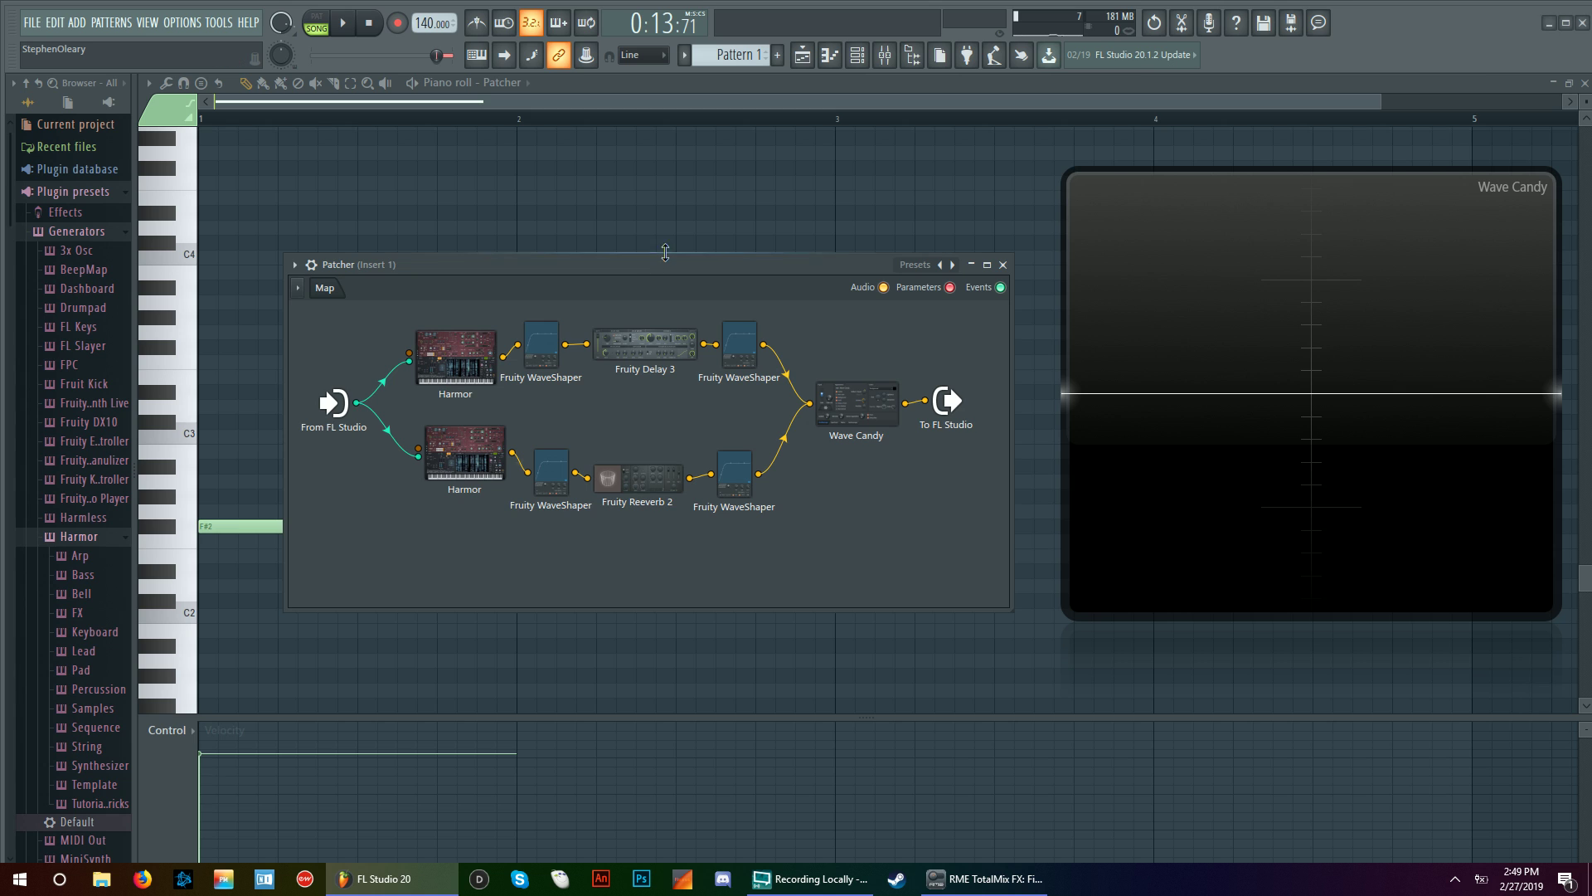
Step: Mute the Fruity Delay 3 chain's link into Wave Candy and play the Fruity Reeverb 2 chain alone
key(space)
key(space)
click(783, 367)
key(space)
key(space)
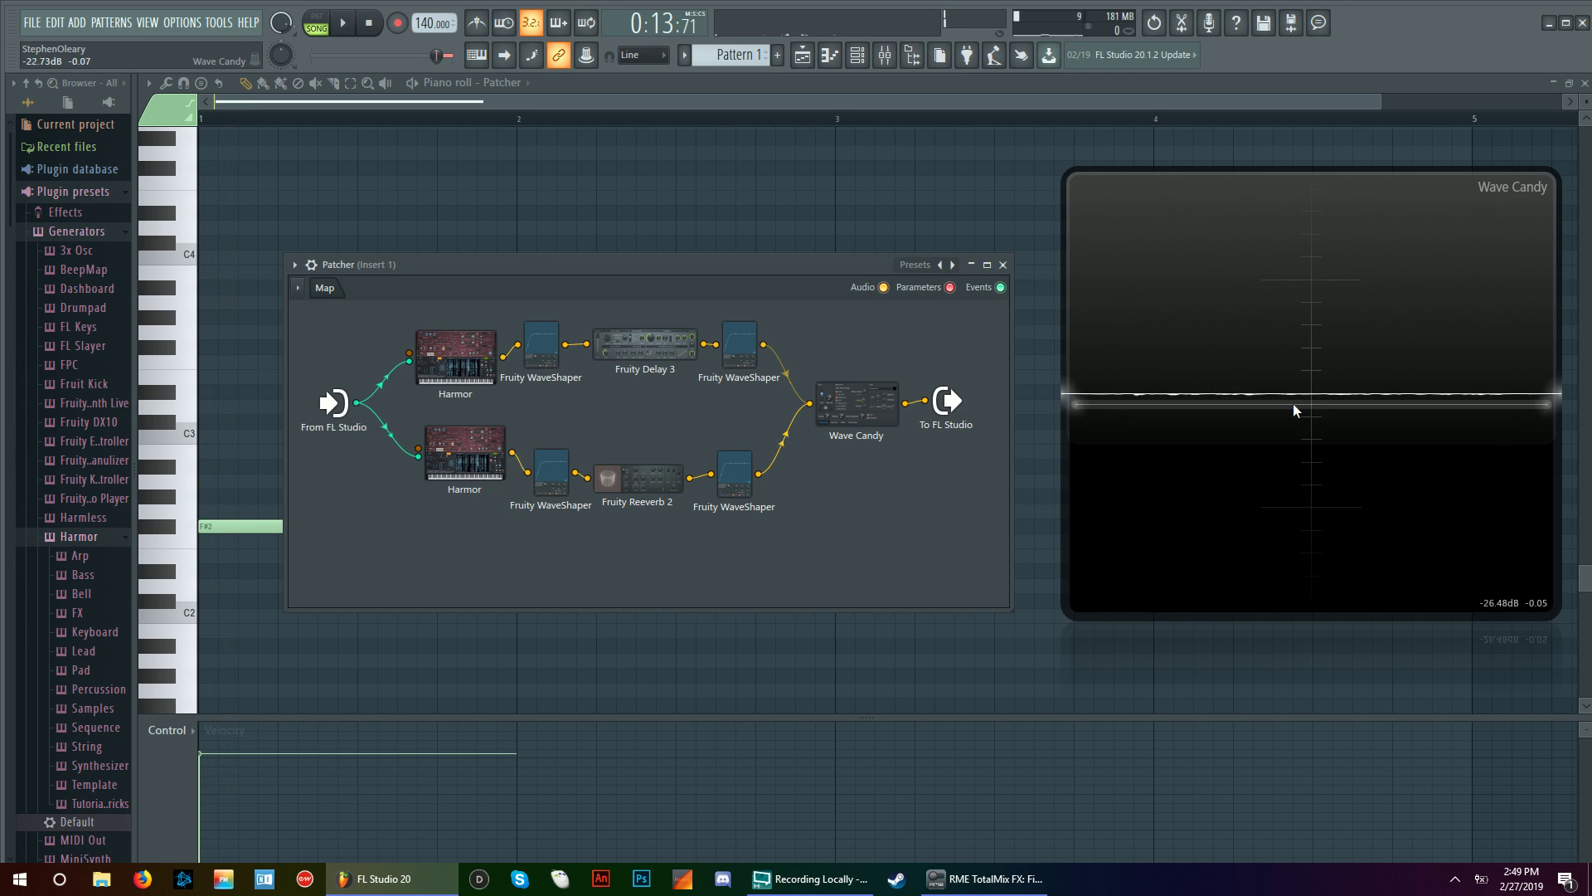
Step: Swap the muted link to the Fruity Reeverb 2 chain and play the Fruity Delay 3 chain briefly
click(786, 390)
key(space)
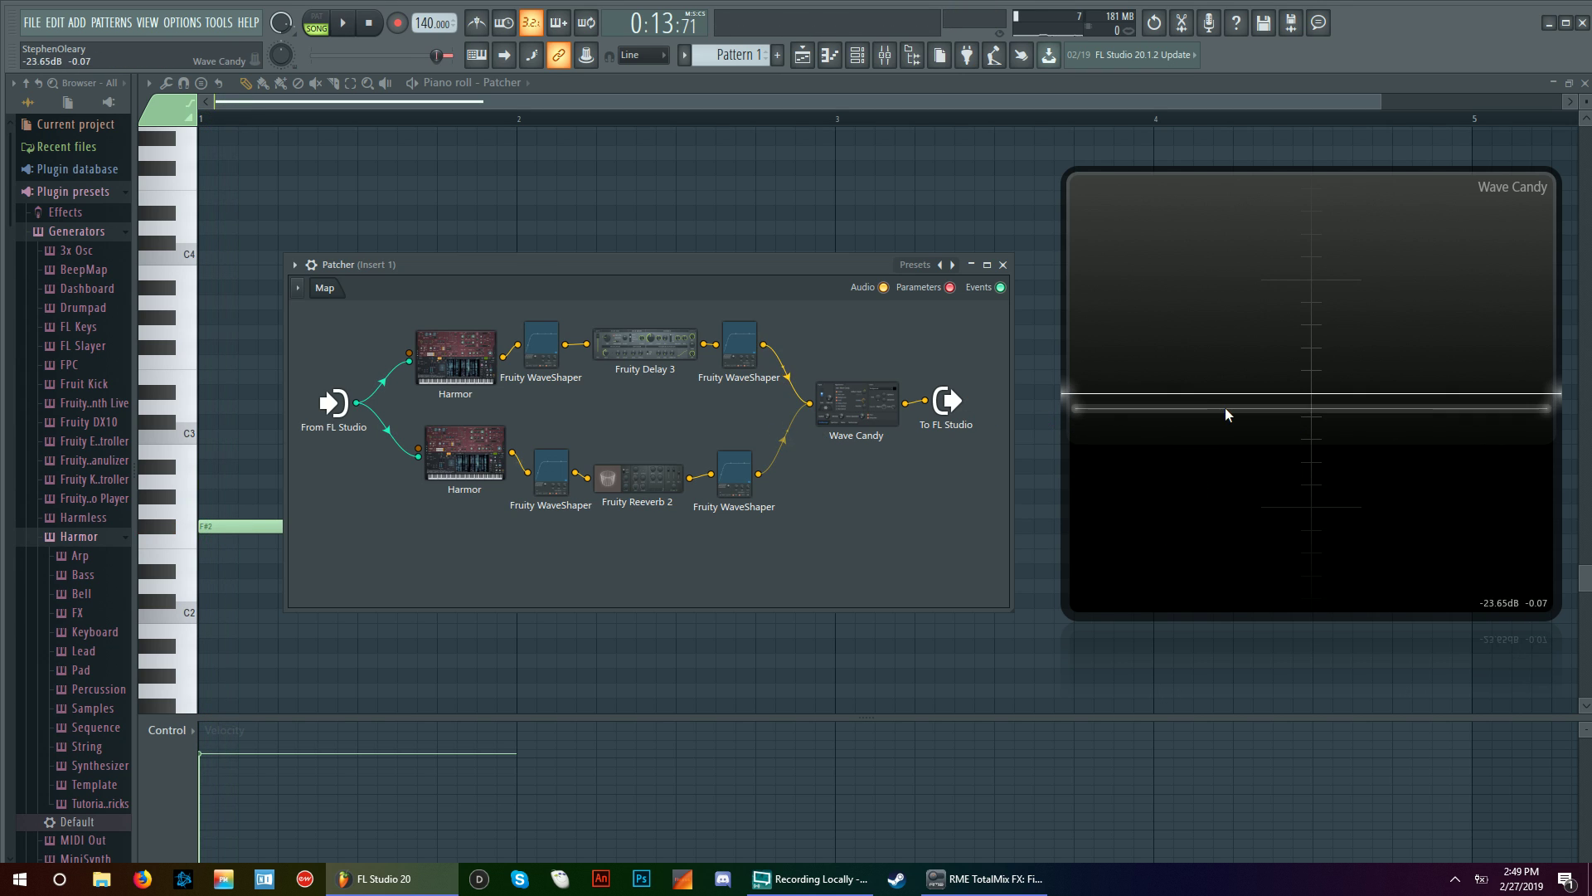
key(space)
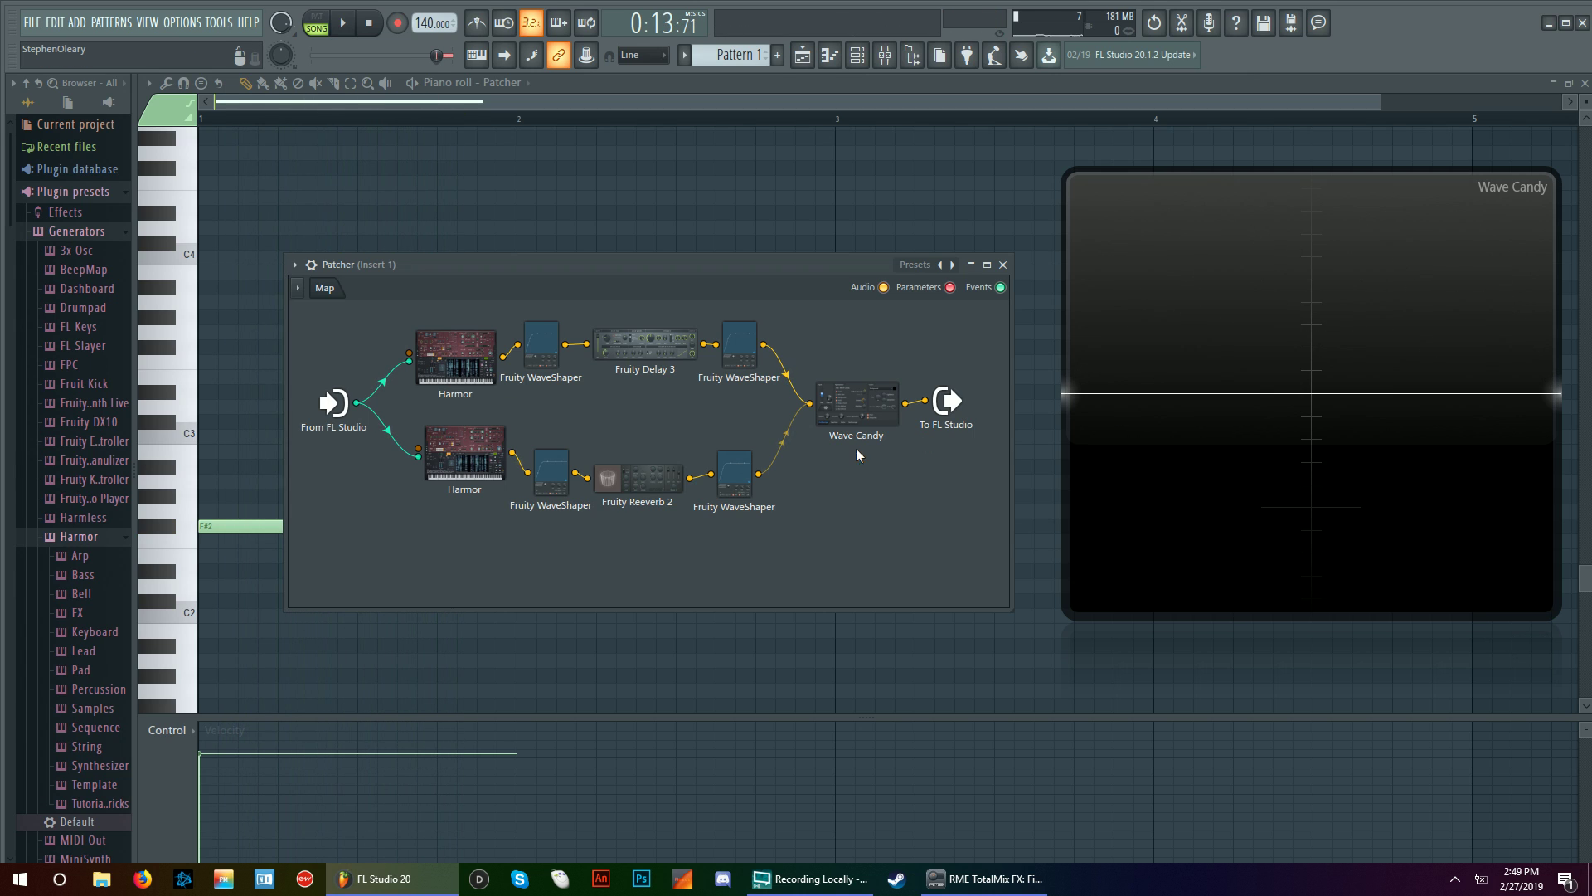
Step: Enable both chains' links into Wave Candy and play their combined signal briefly
click(793, 452)
click(787, 377)
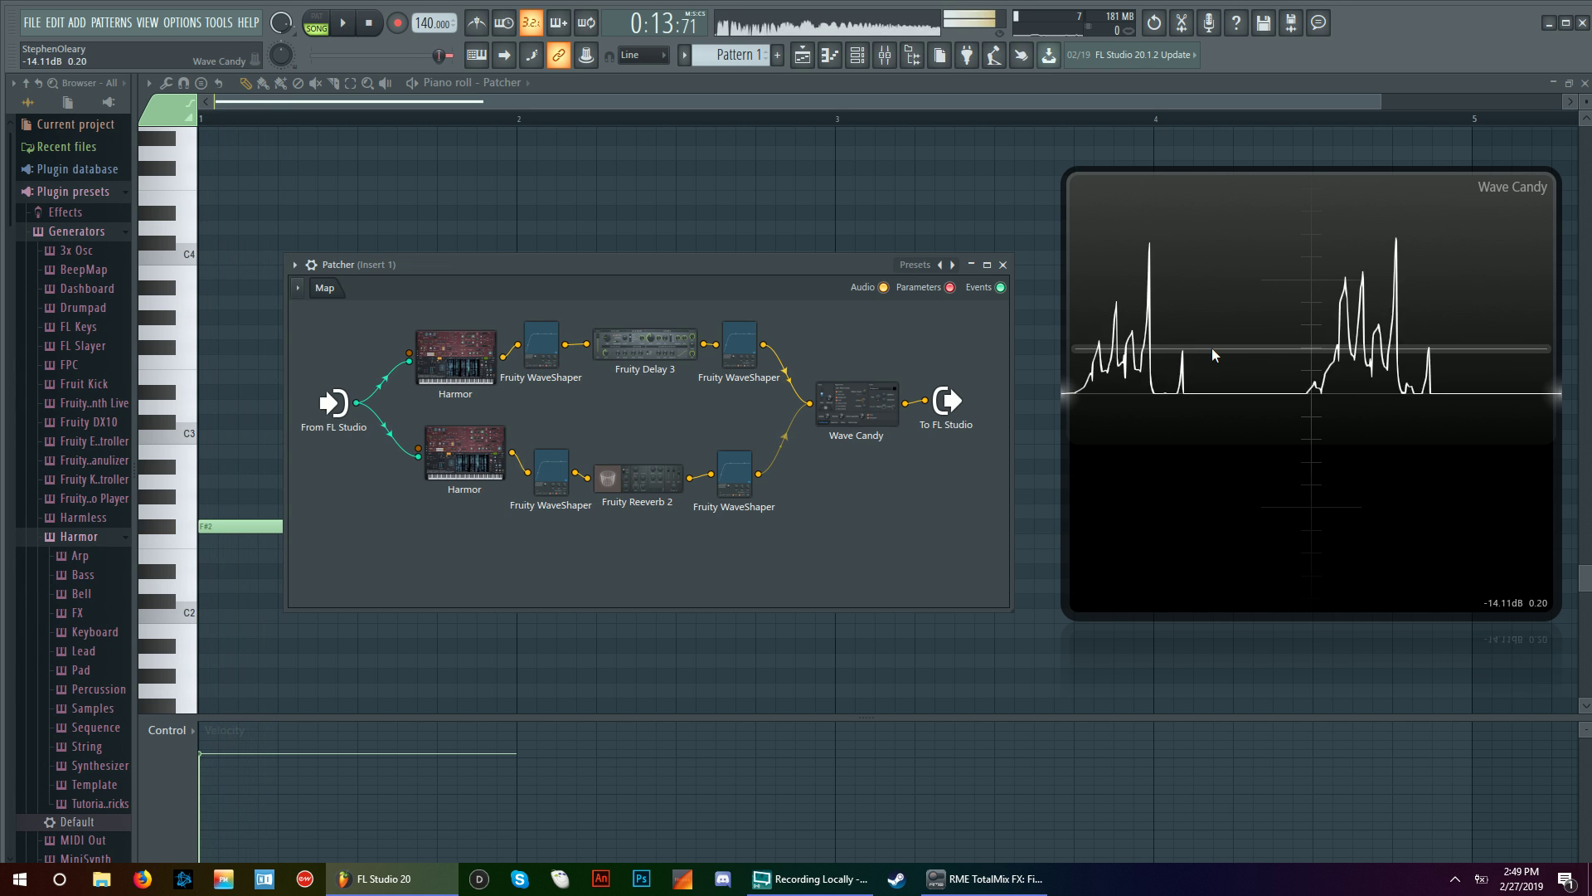
click(776, 450)
key(space)
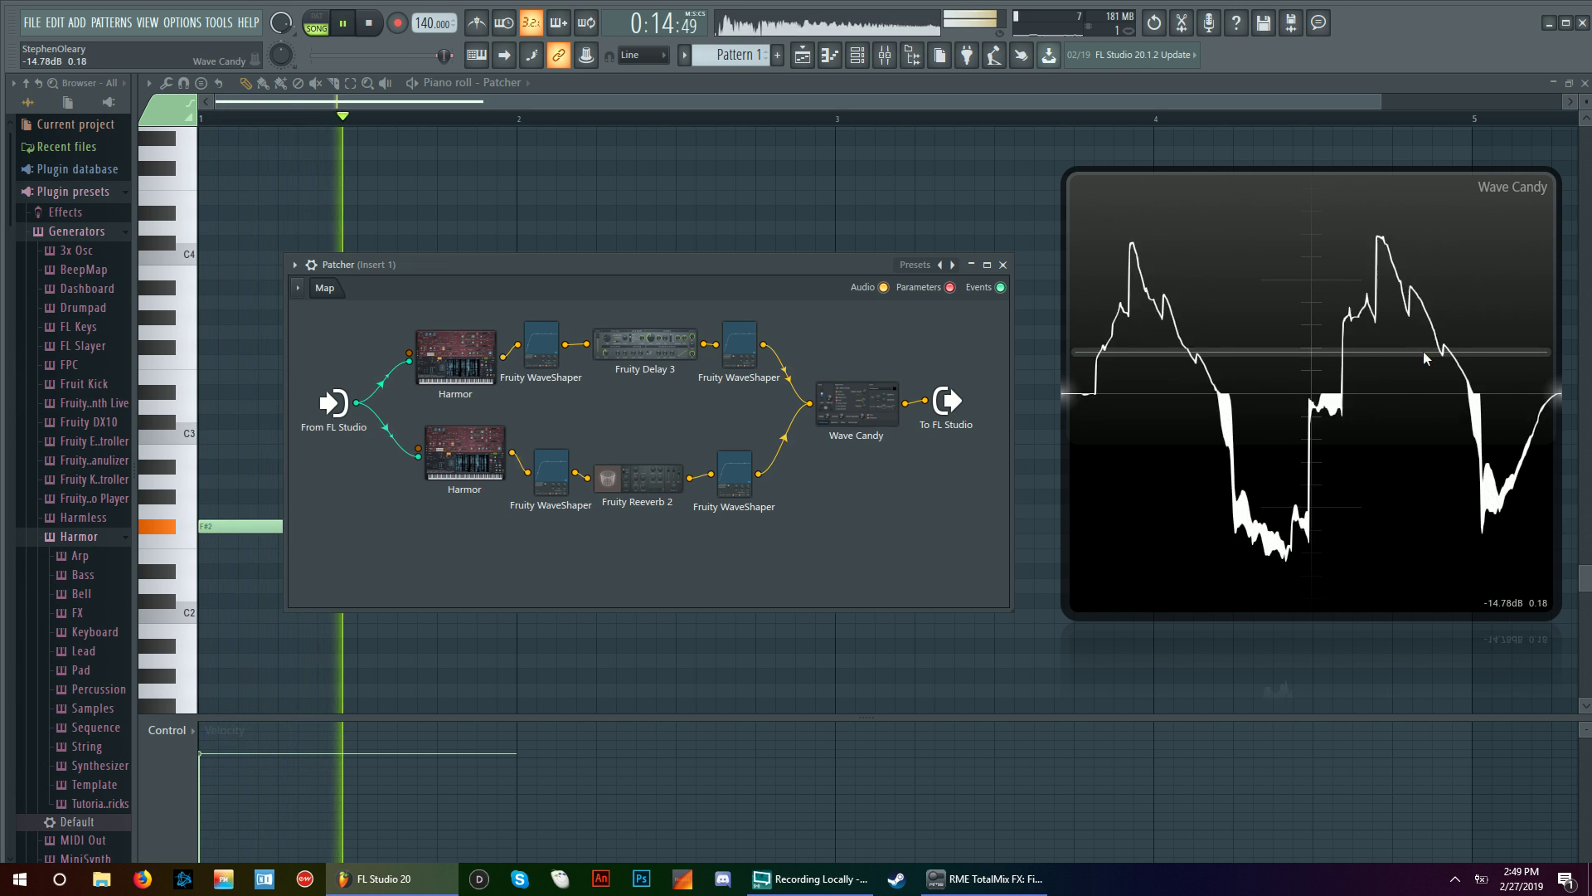
key(space)
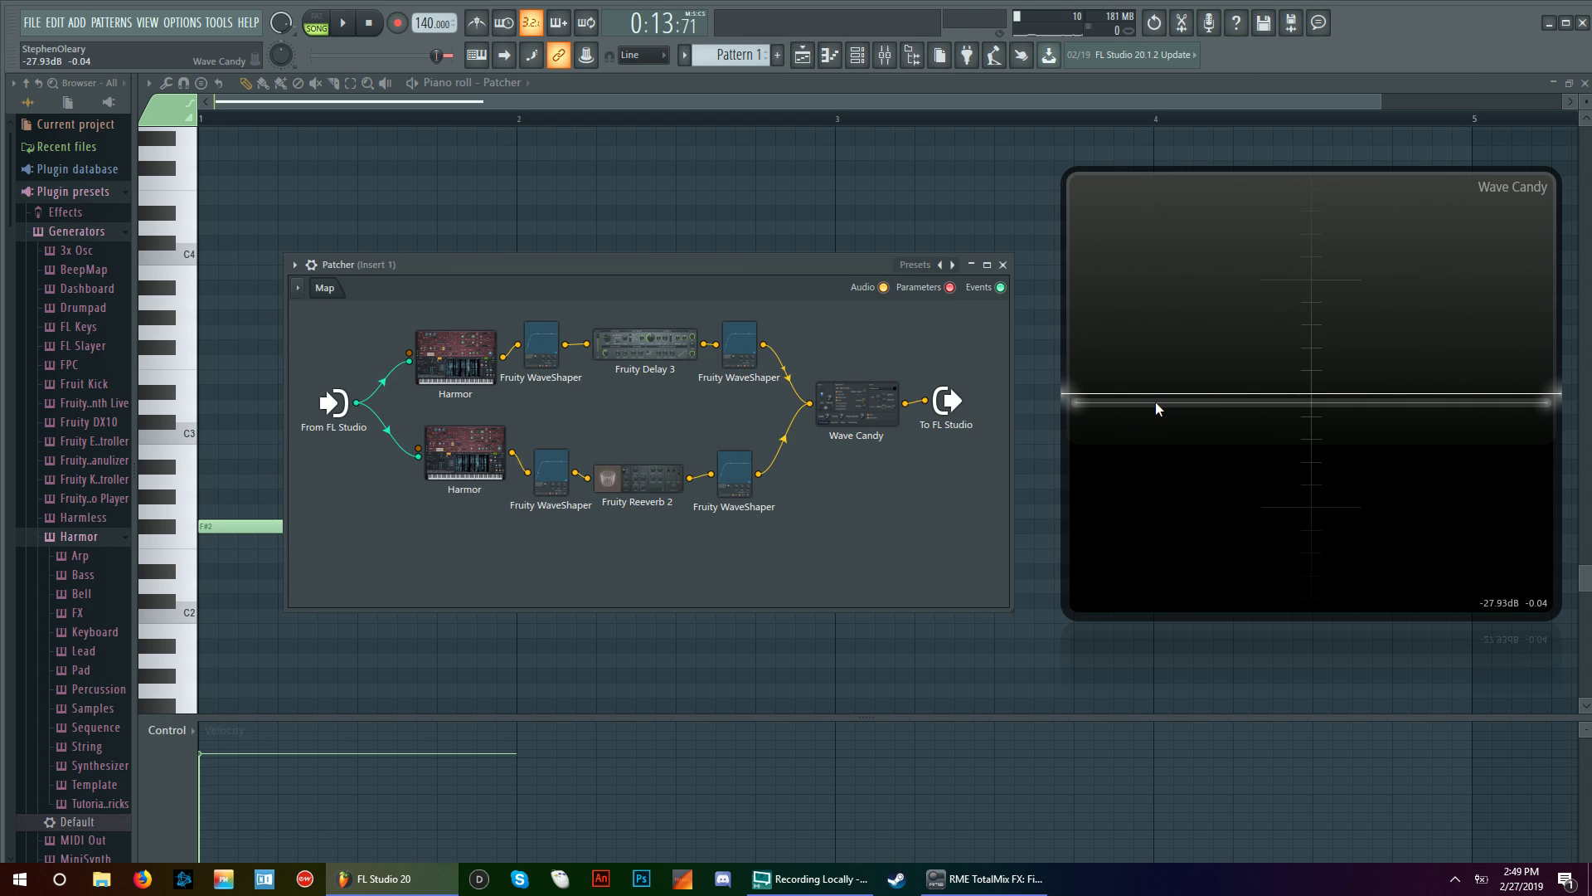
Step: Toggle the Fruity Delay 3 chain's link into Wave Candy and play the patch briefly
click(787, 374)
click(786, 374)
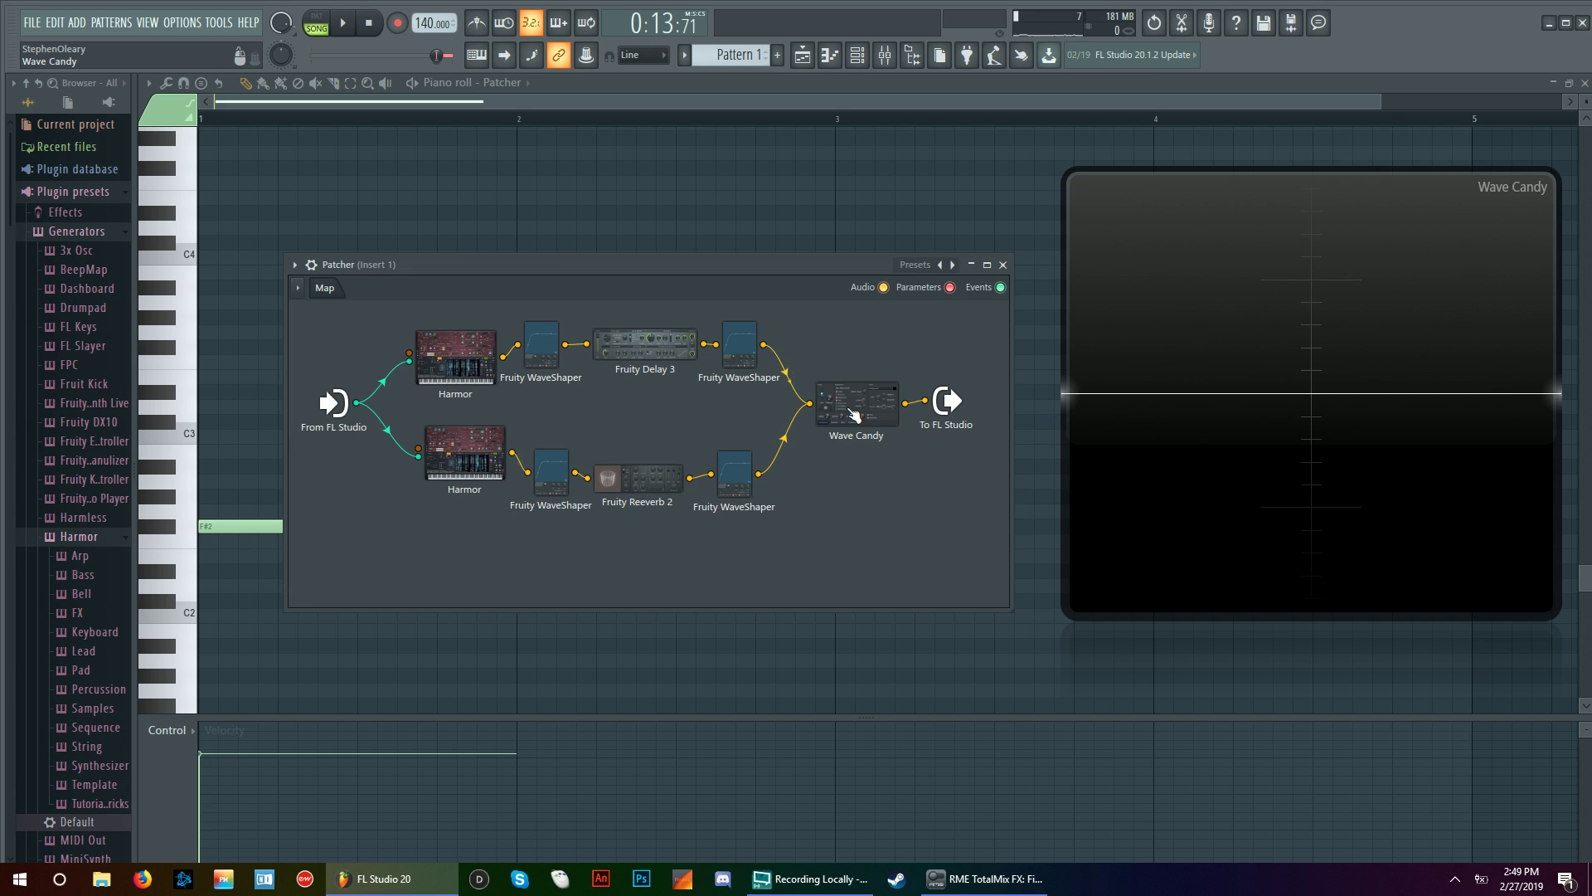
key(space)
key(space)
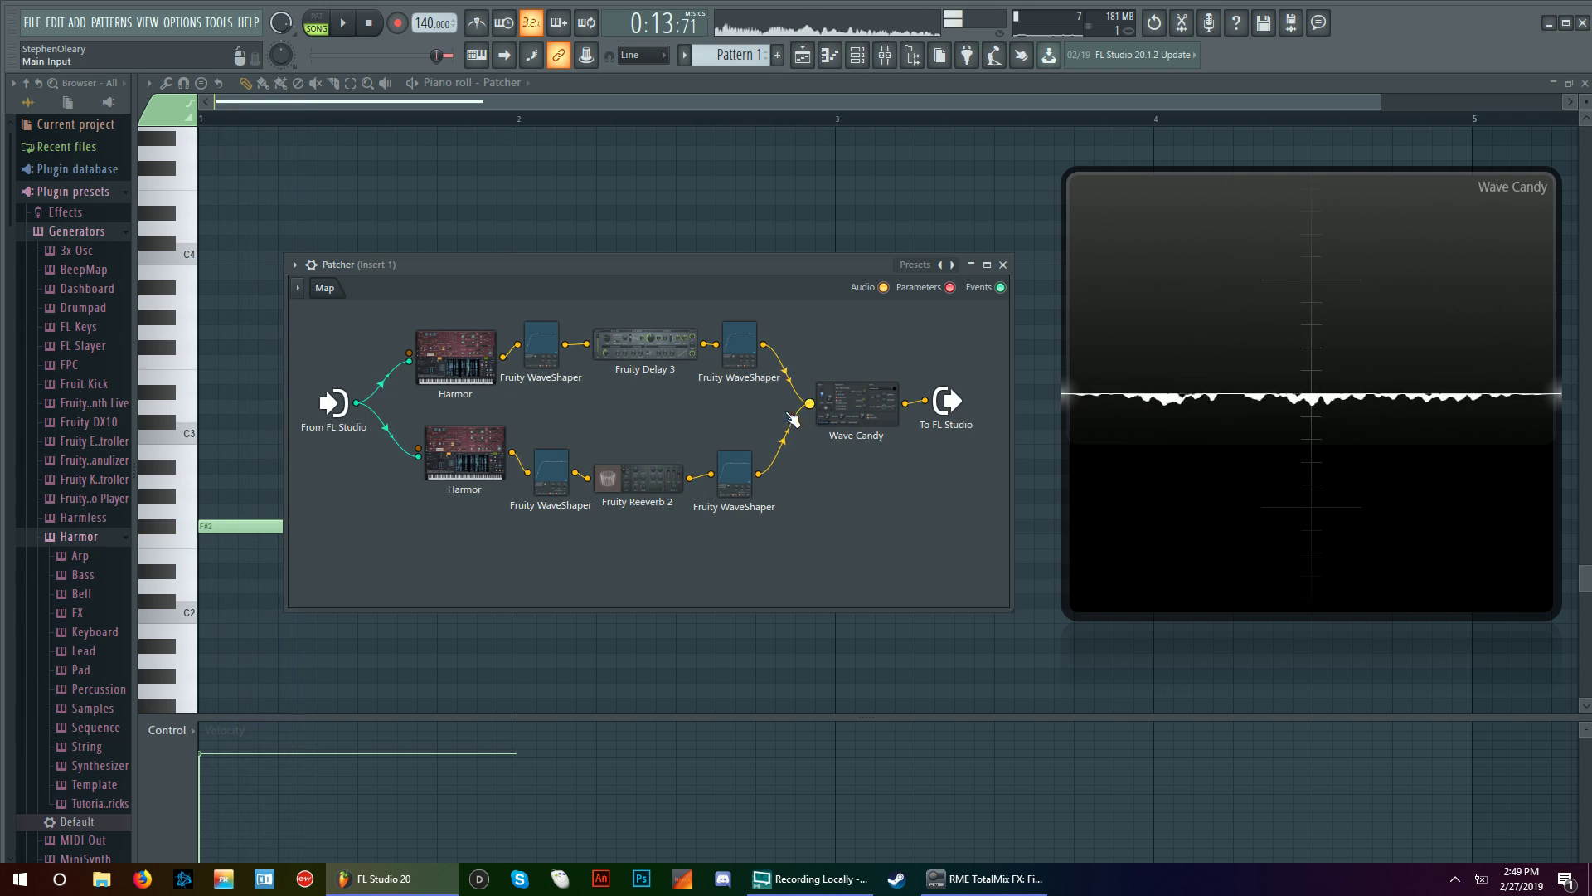
Step: Open Wave Candy's settings below the chains and freeze the oscilloscope while only the Fruity Reeverb 2 chain plays
double_click(881, 406)
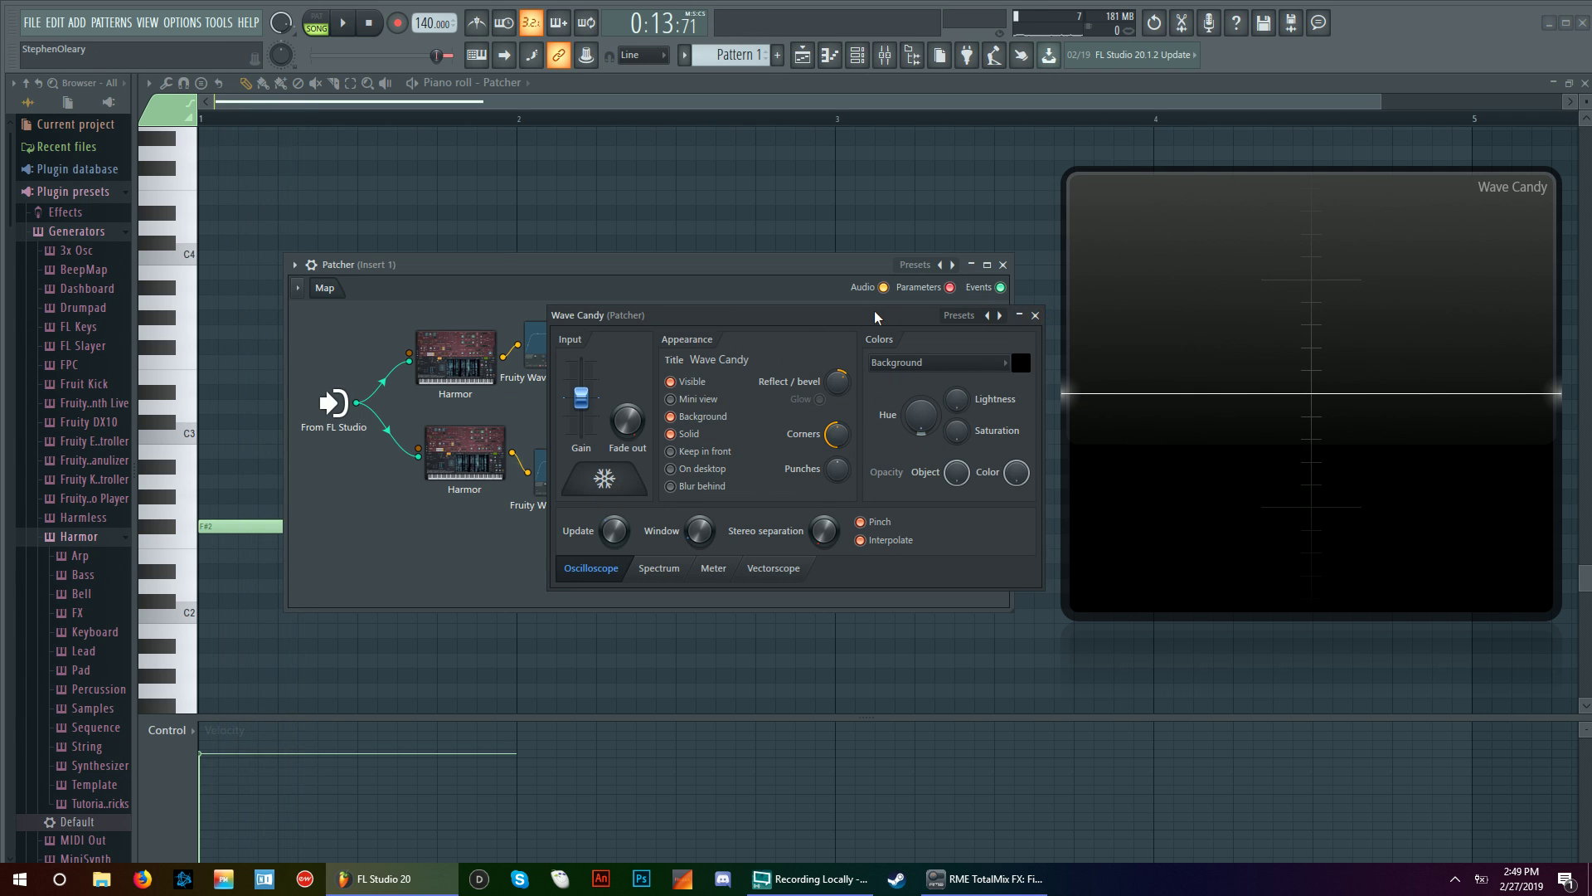
drag(875, 317, 785, 525)
key(space)
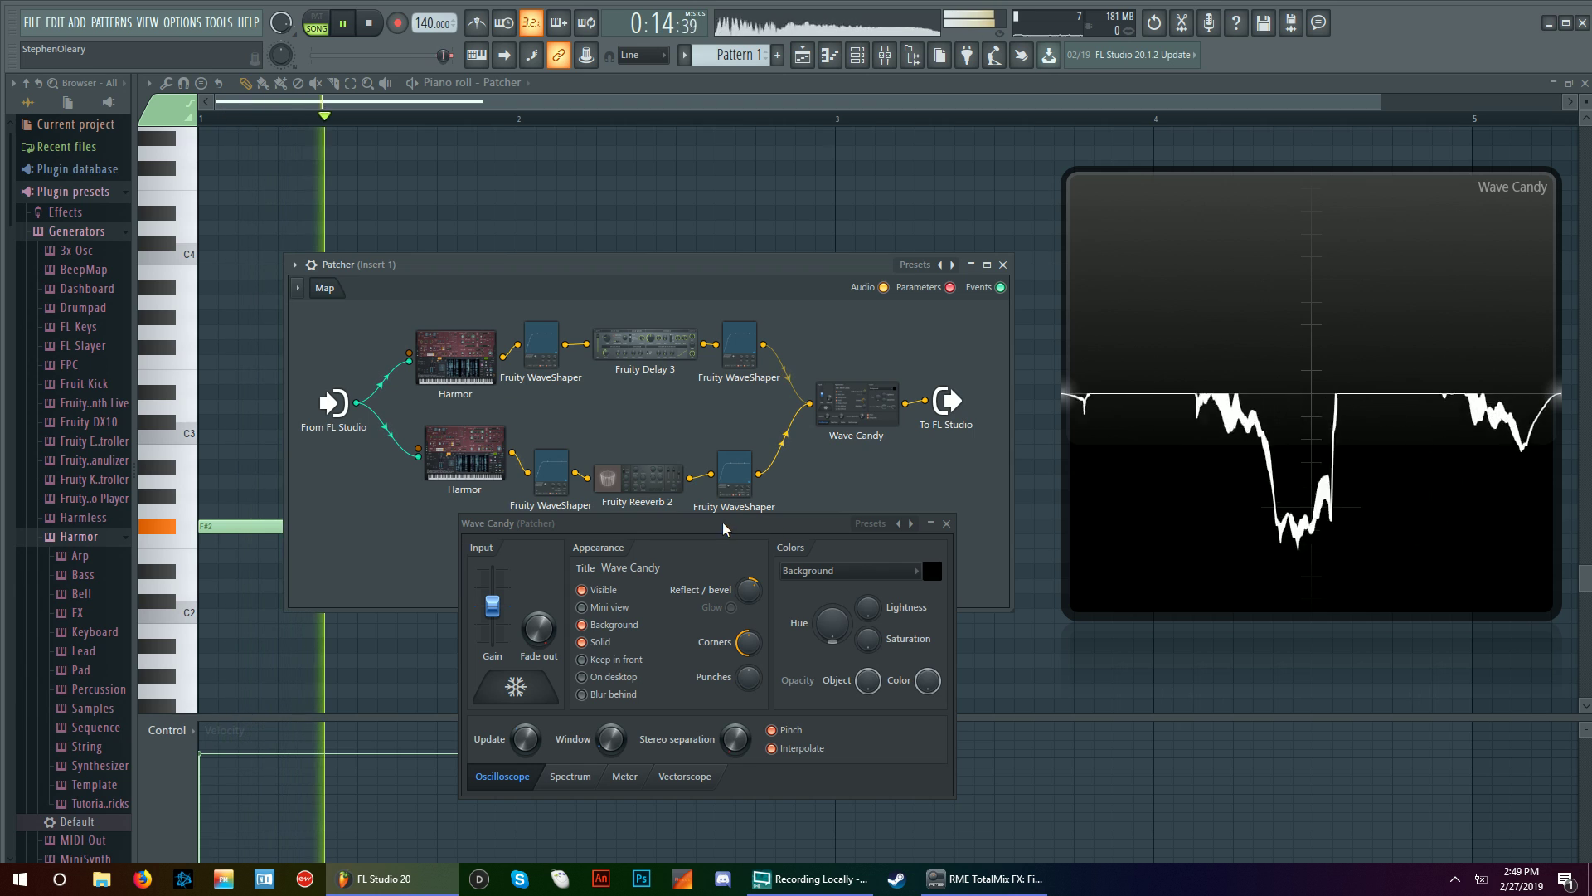
click(515, 685)
key(space)
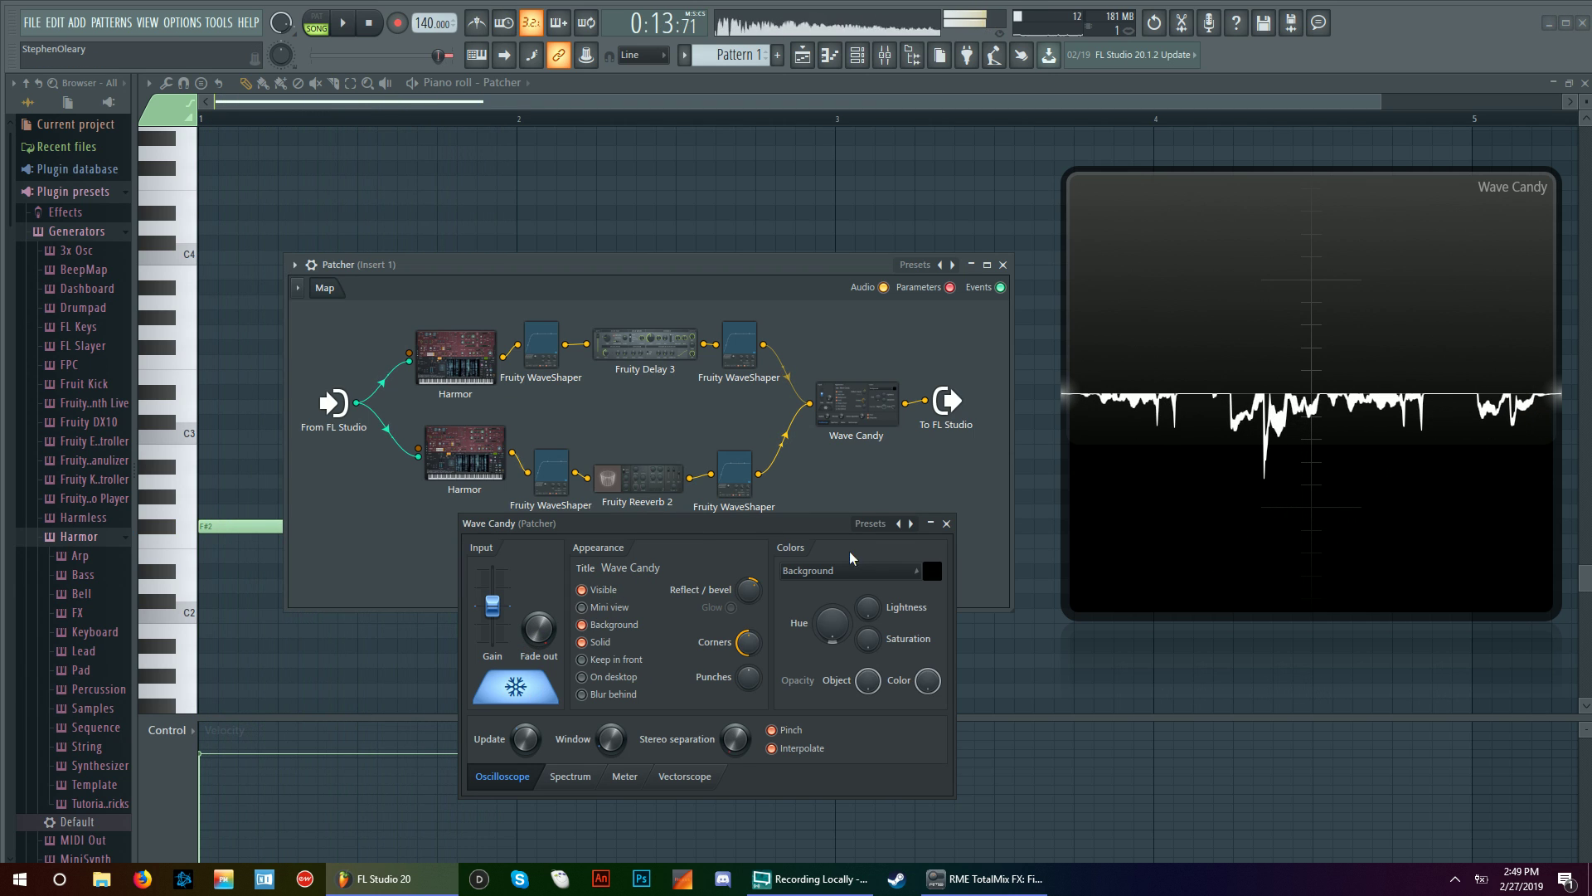
Step: Play only the Fruity Delay 3 chain and refreeze Wave Candy's oscilloscope on its waveform
mouse_move(1407, 417)
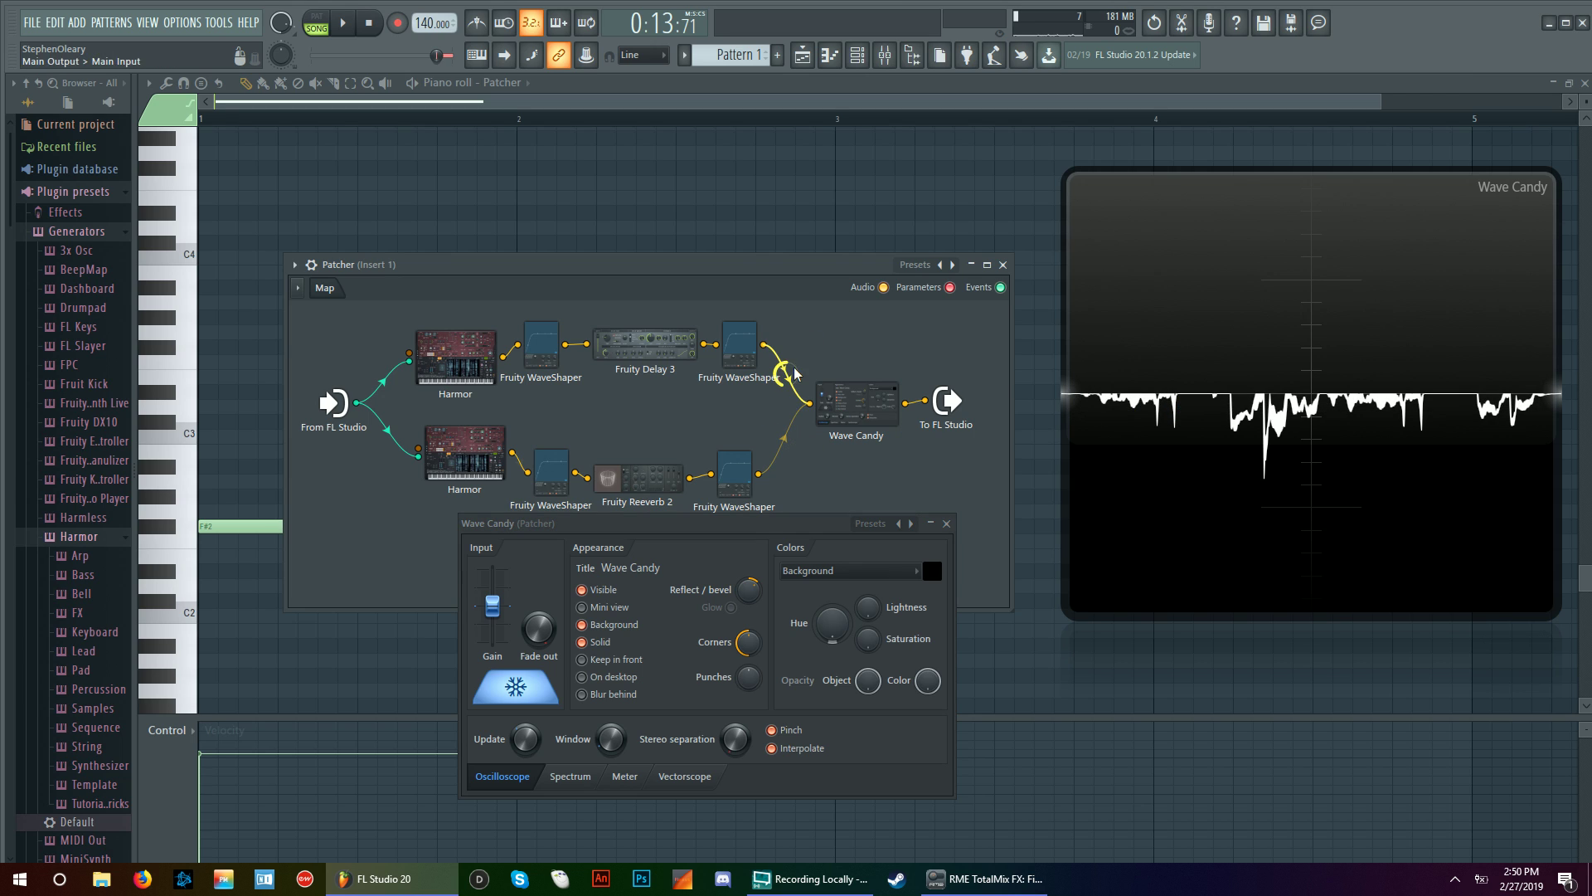
key(space)
click(518, 687)
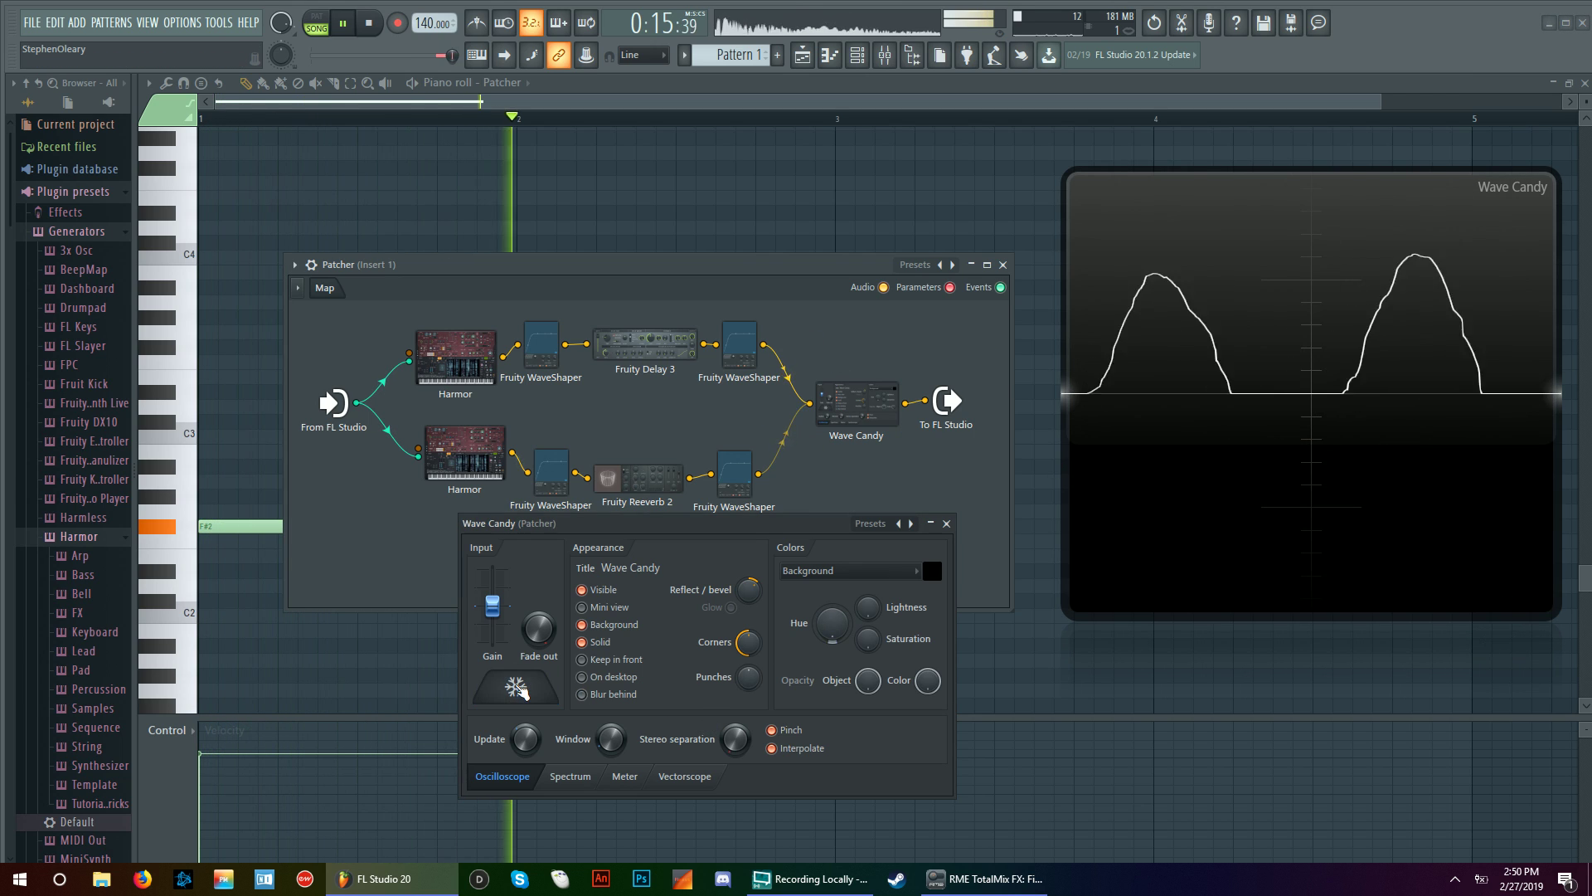
click(517, 686)
key(space)
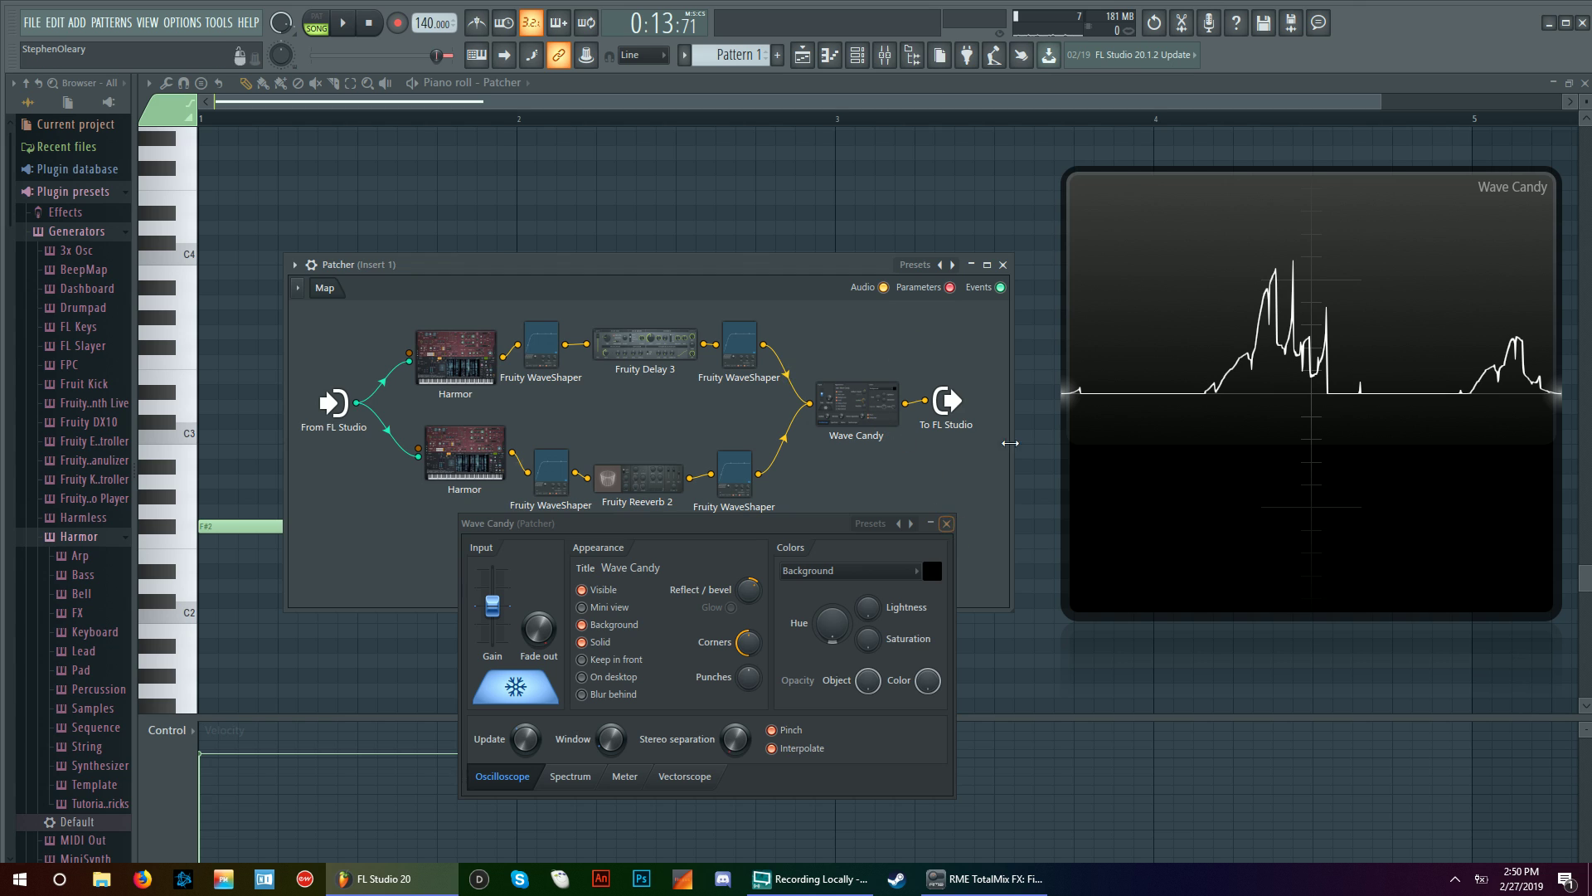
Step: Play both chains with Wave Candy's oscilloscope unfrozen and restored from mini view to full size
key(space)
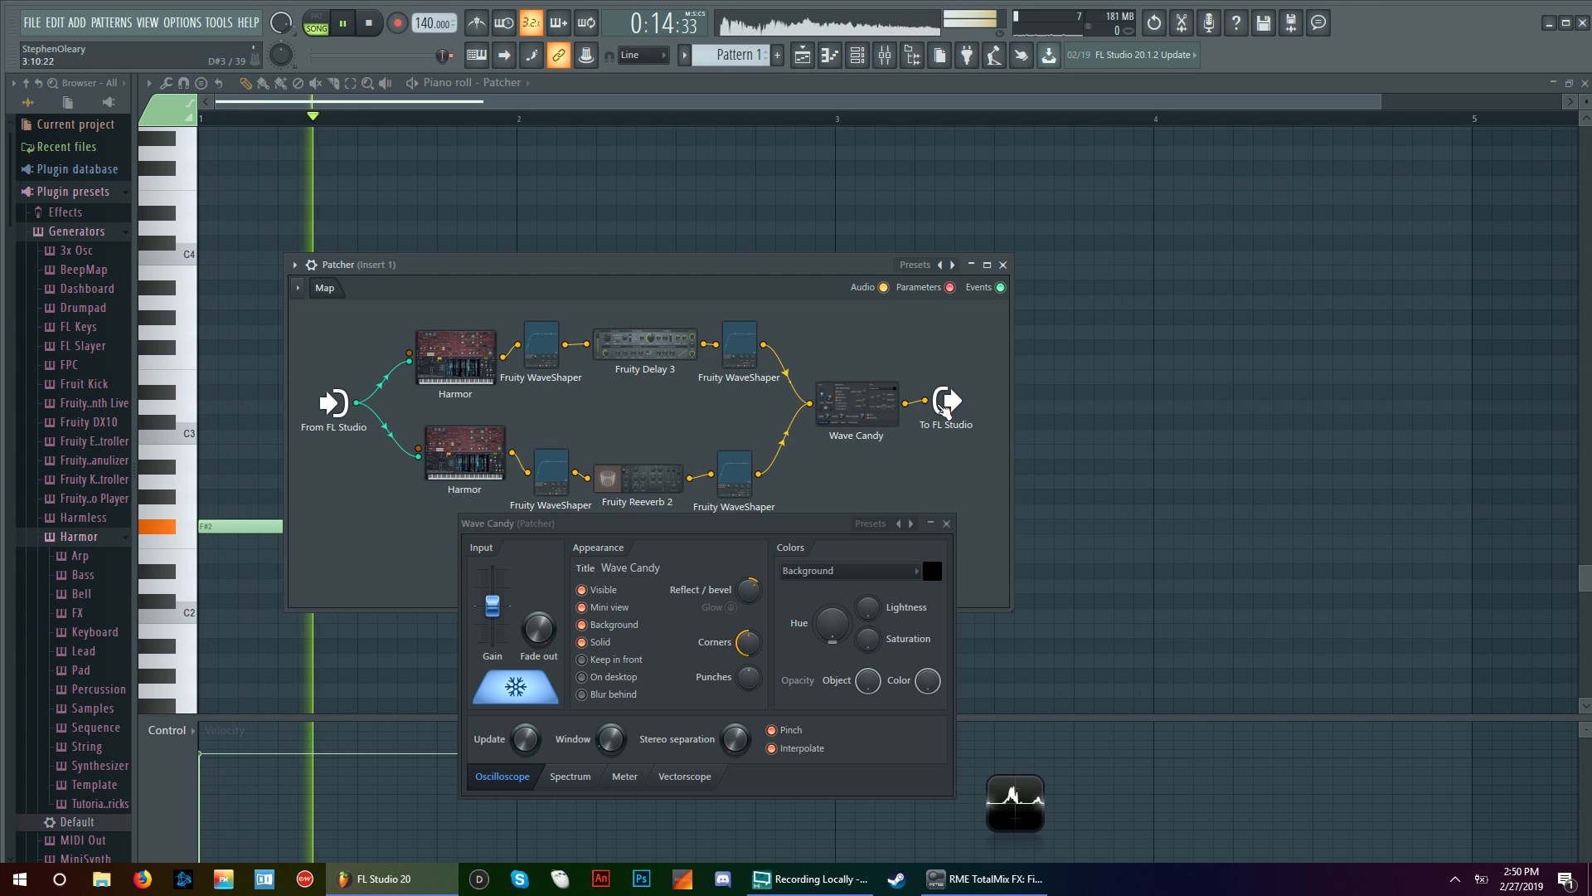
click(515, 687)
click(1015, 803)
key(space)
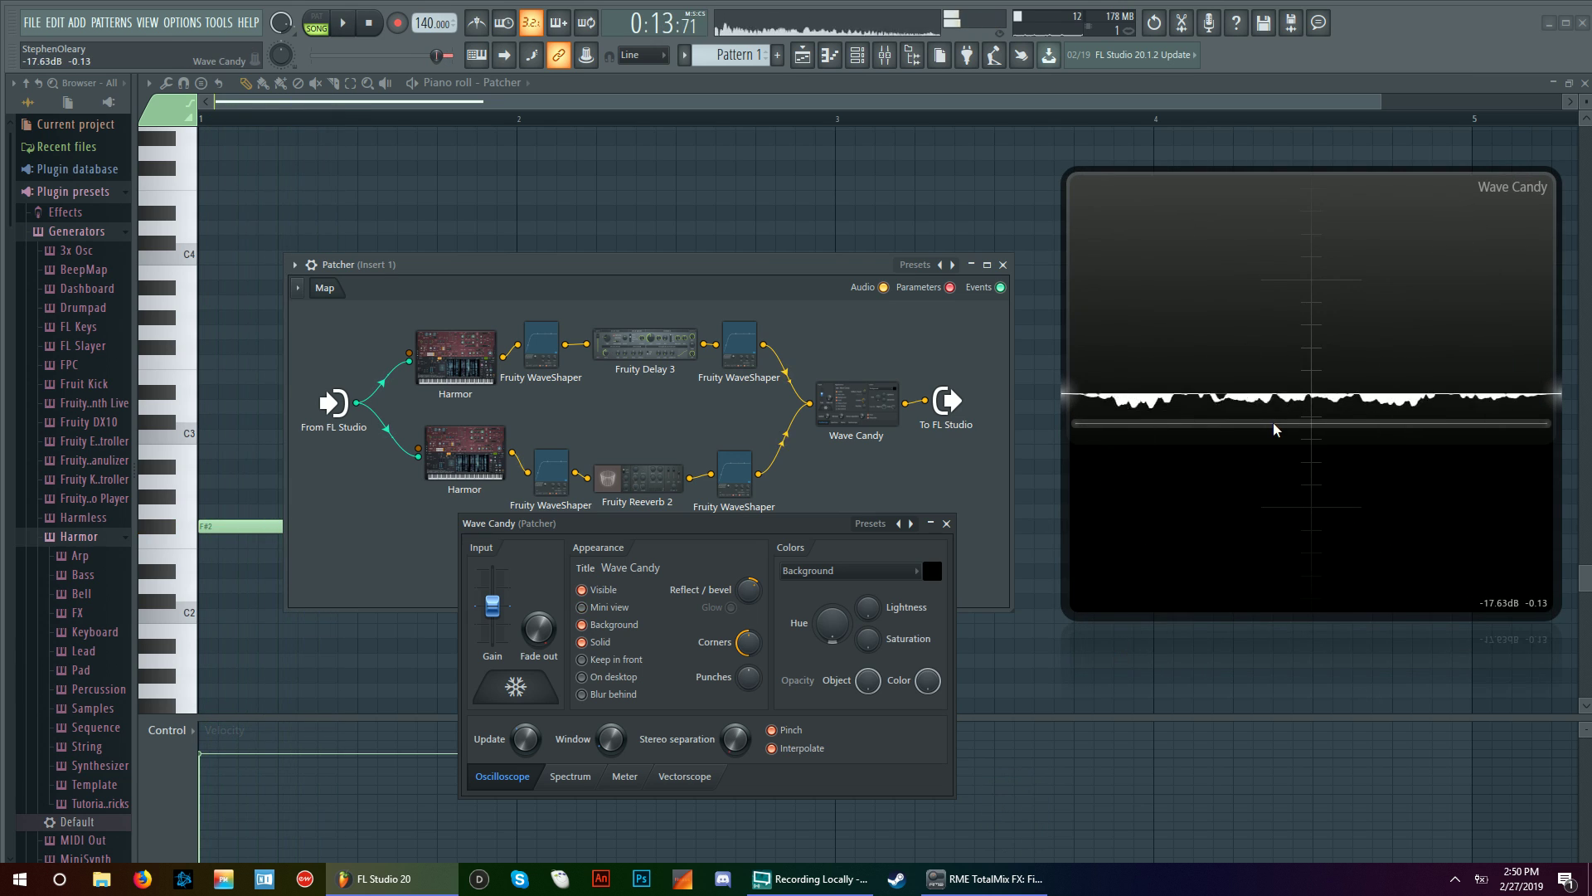
Step: Freeze the oscilloscope on the combined waveform of both chains during playback and close Wave Candy's settings
key(space)
click(534, 693)
key(space)
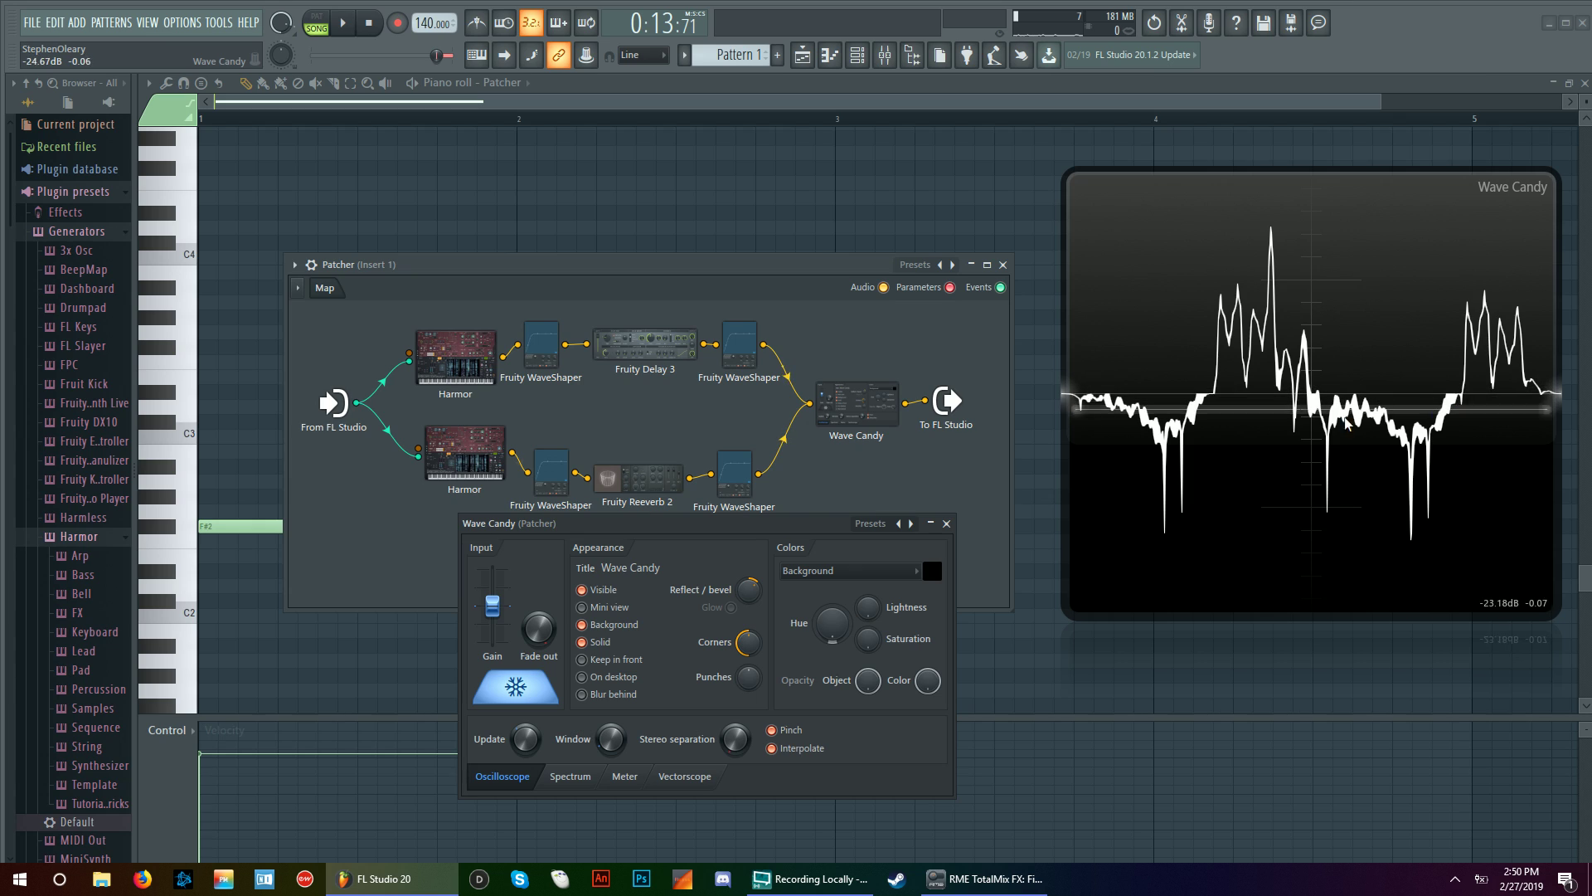
click(946, 523)
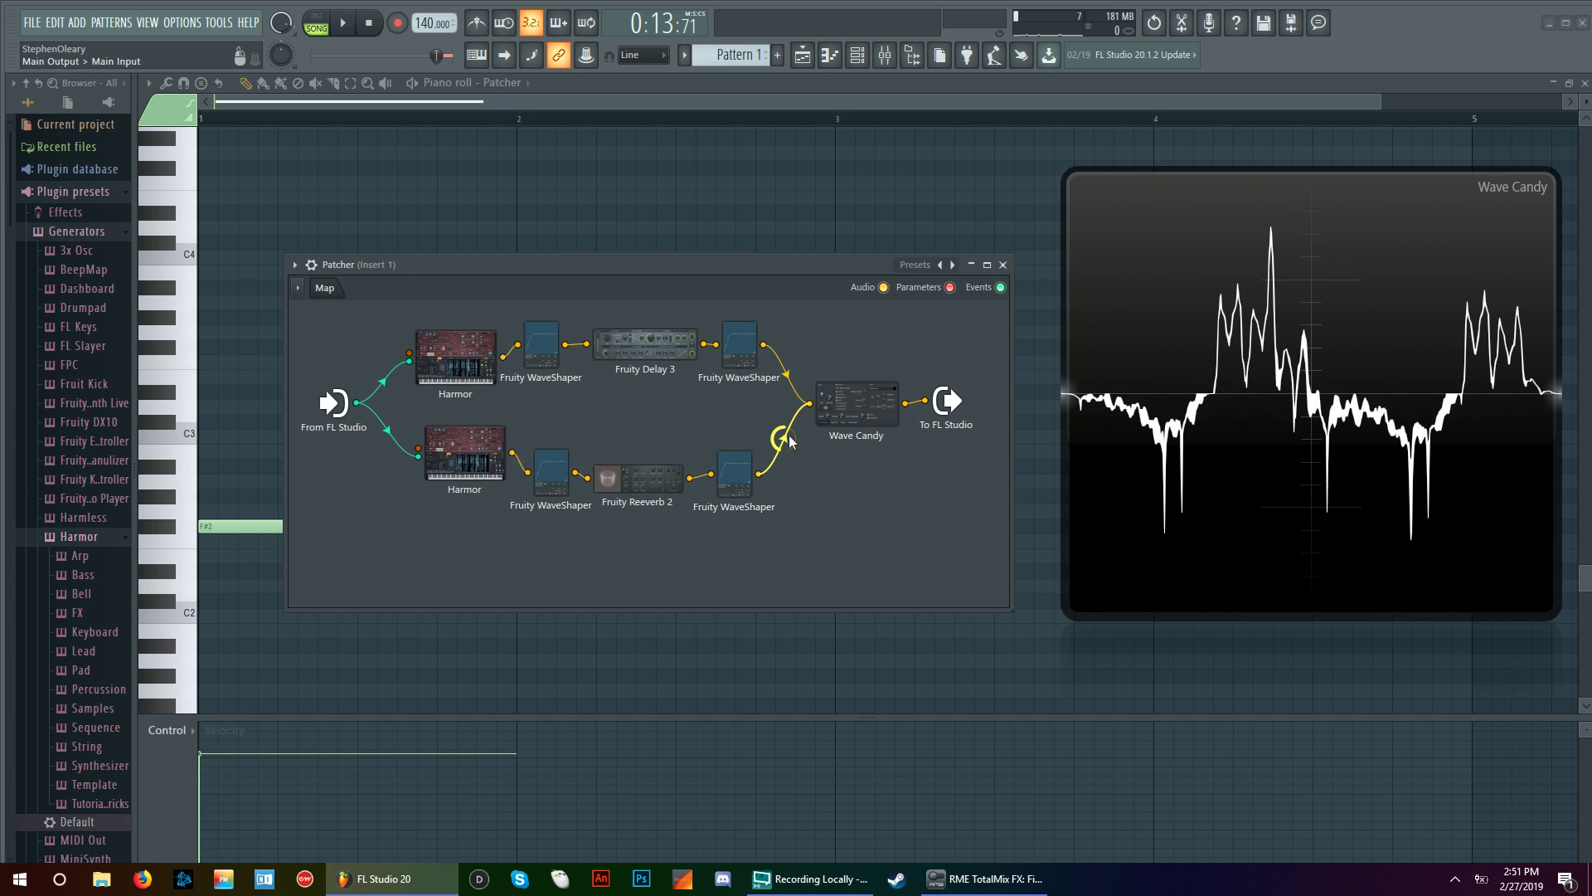
Step: Unfreeze Wave Candy's oscilloscope while only the Fruity Delay 3 chain plays and close its settings
double_click(535, 363)
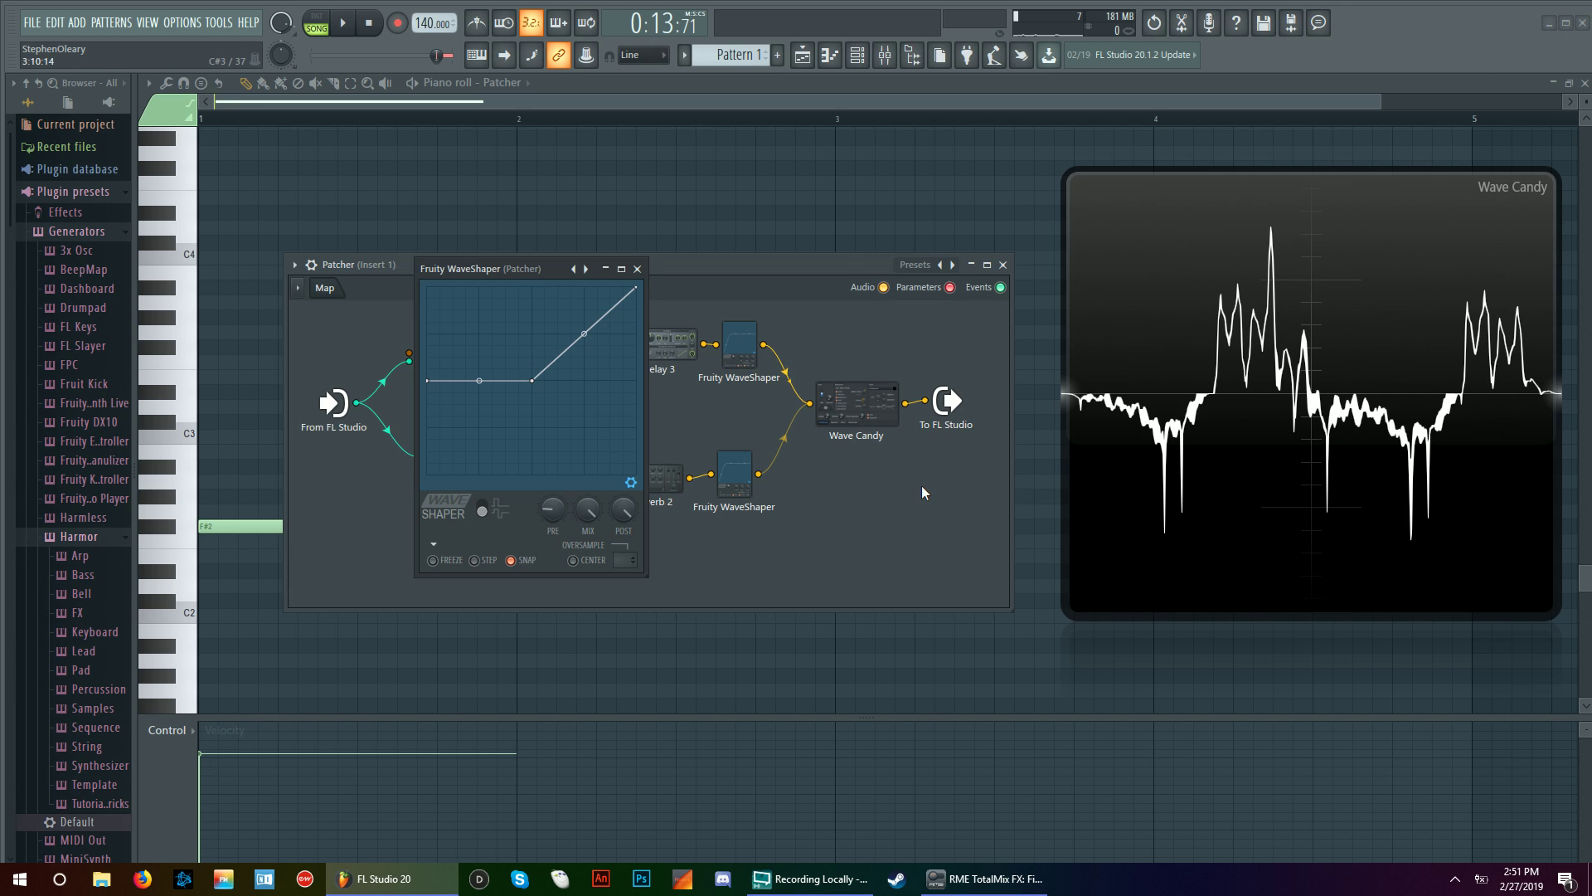
key(space)
double_click(862, 398)
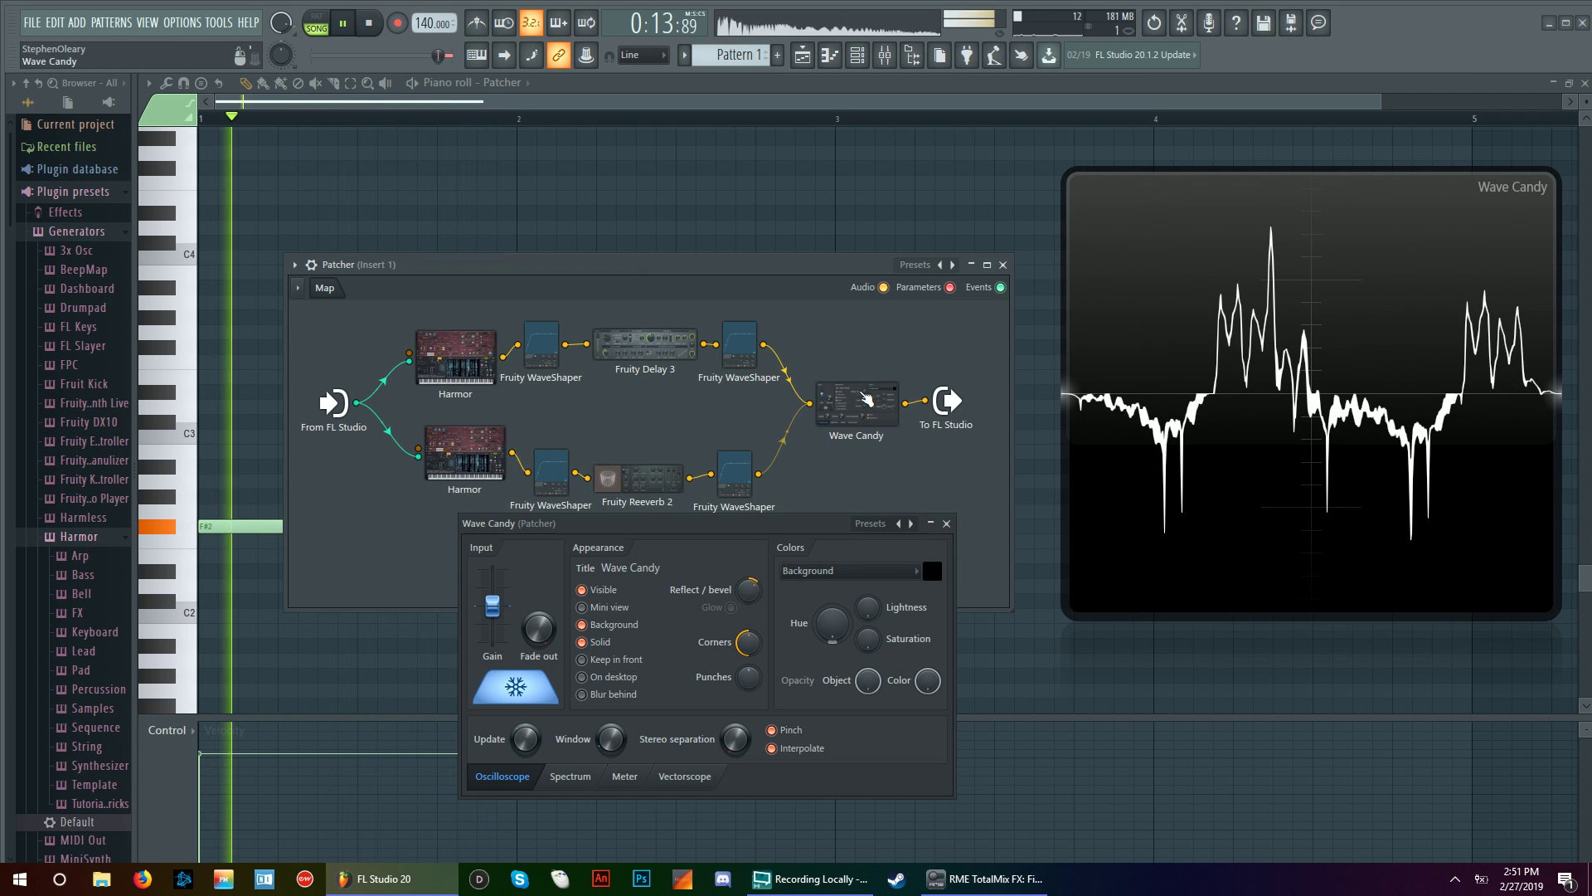
click(525, 685)
click(951, 525)
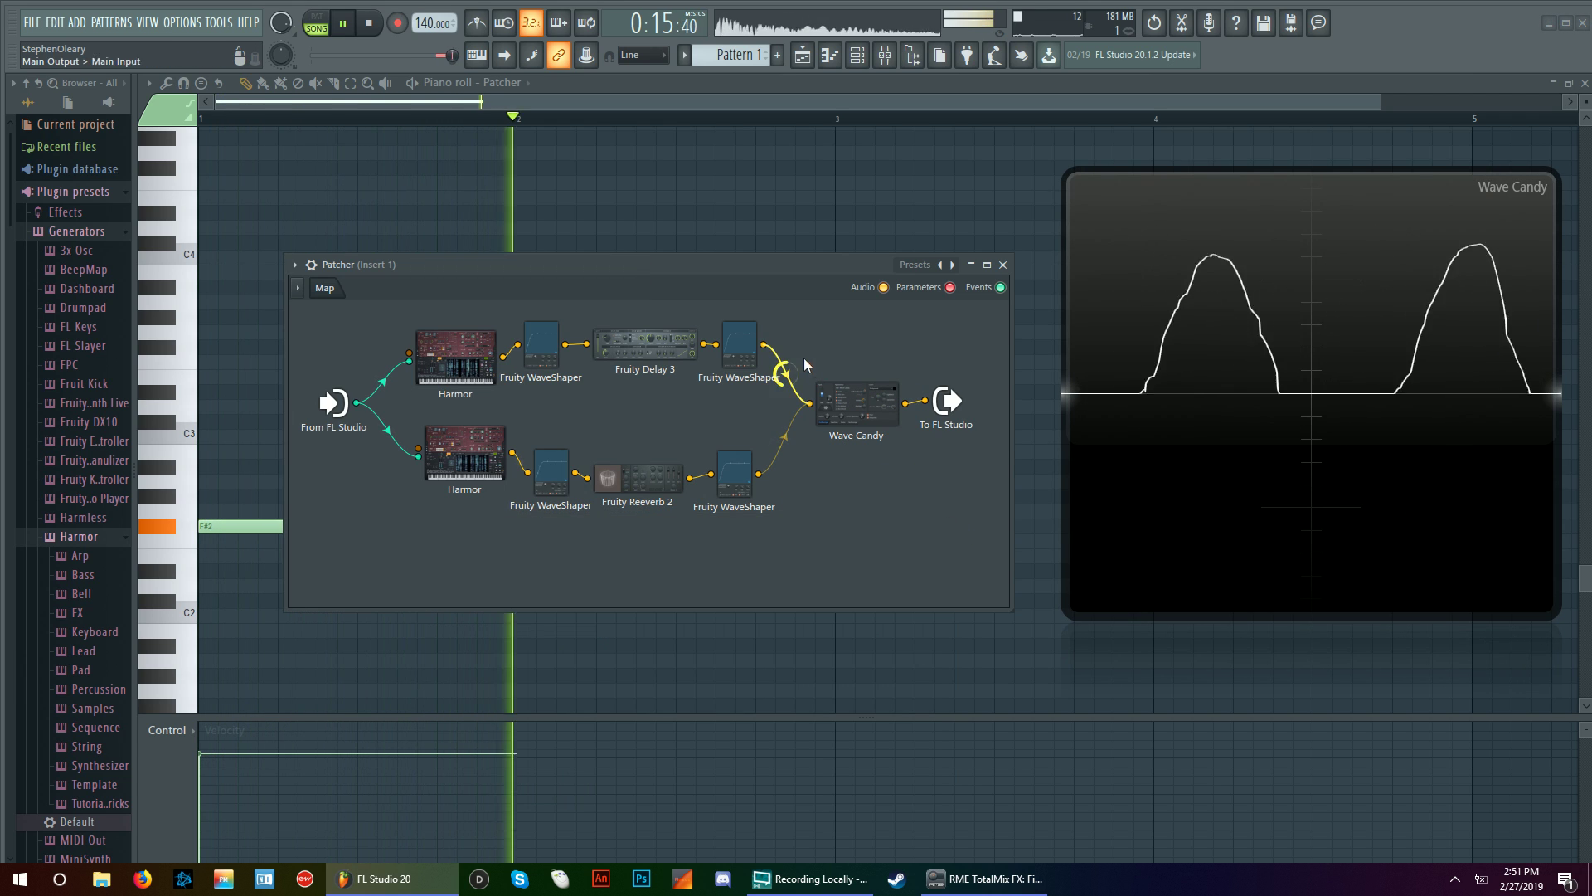
Step: Stop playback and inspect the curve of the WaveShaper after Fruity Delay 3 before closing its window
double_click(740, 344)
key(space)
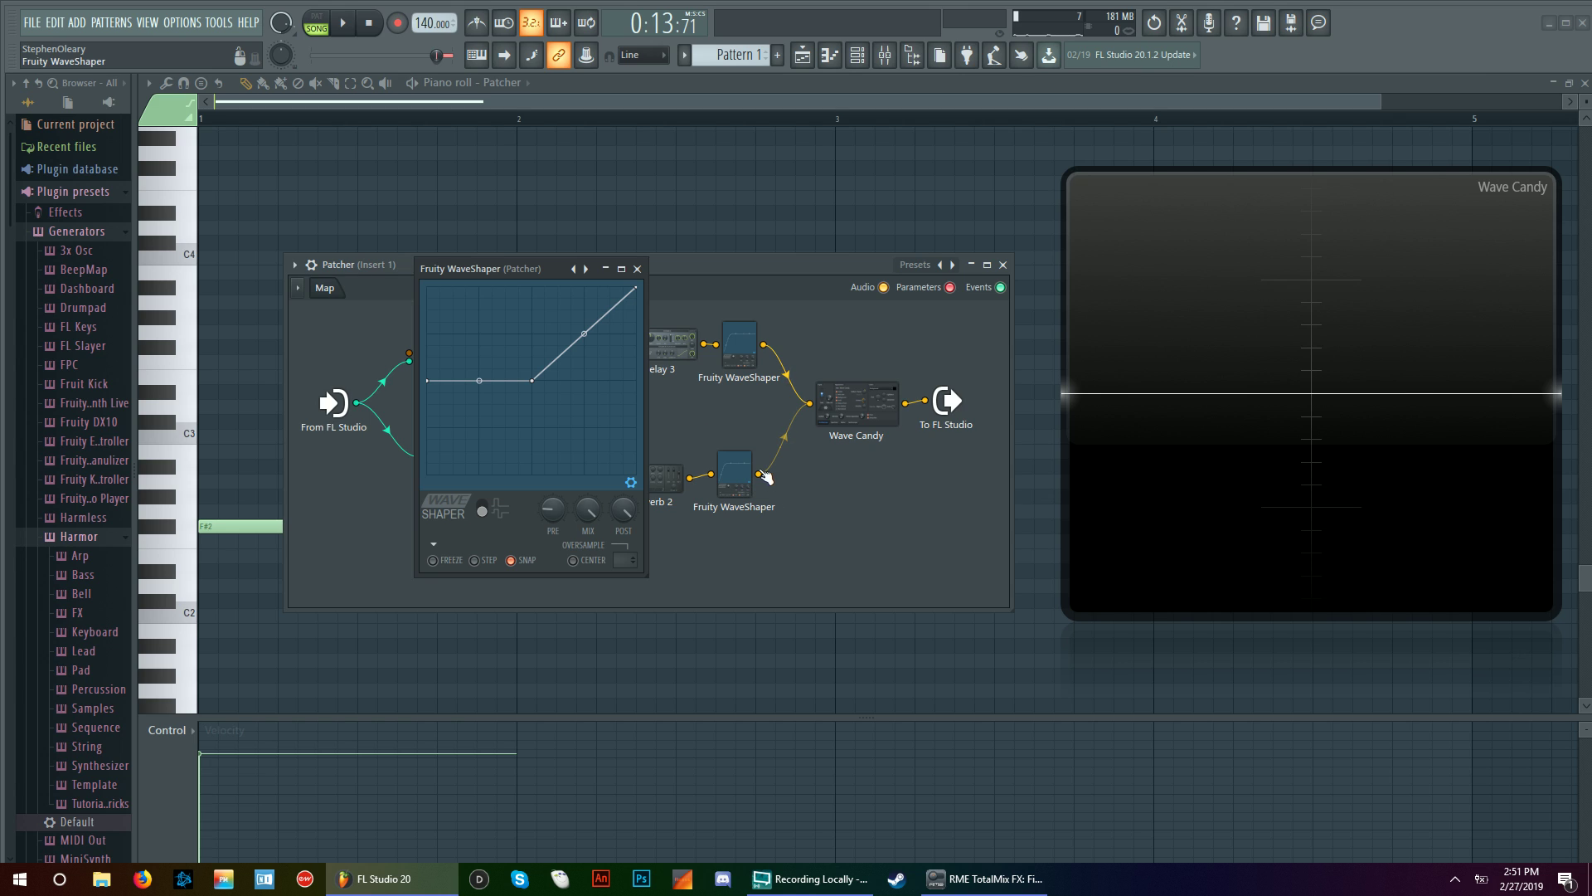
drag(502, 267, 662, 294)
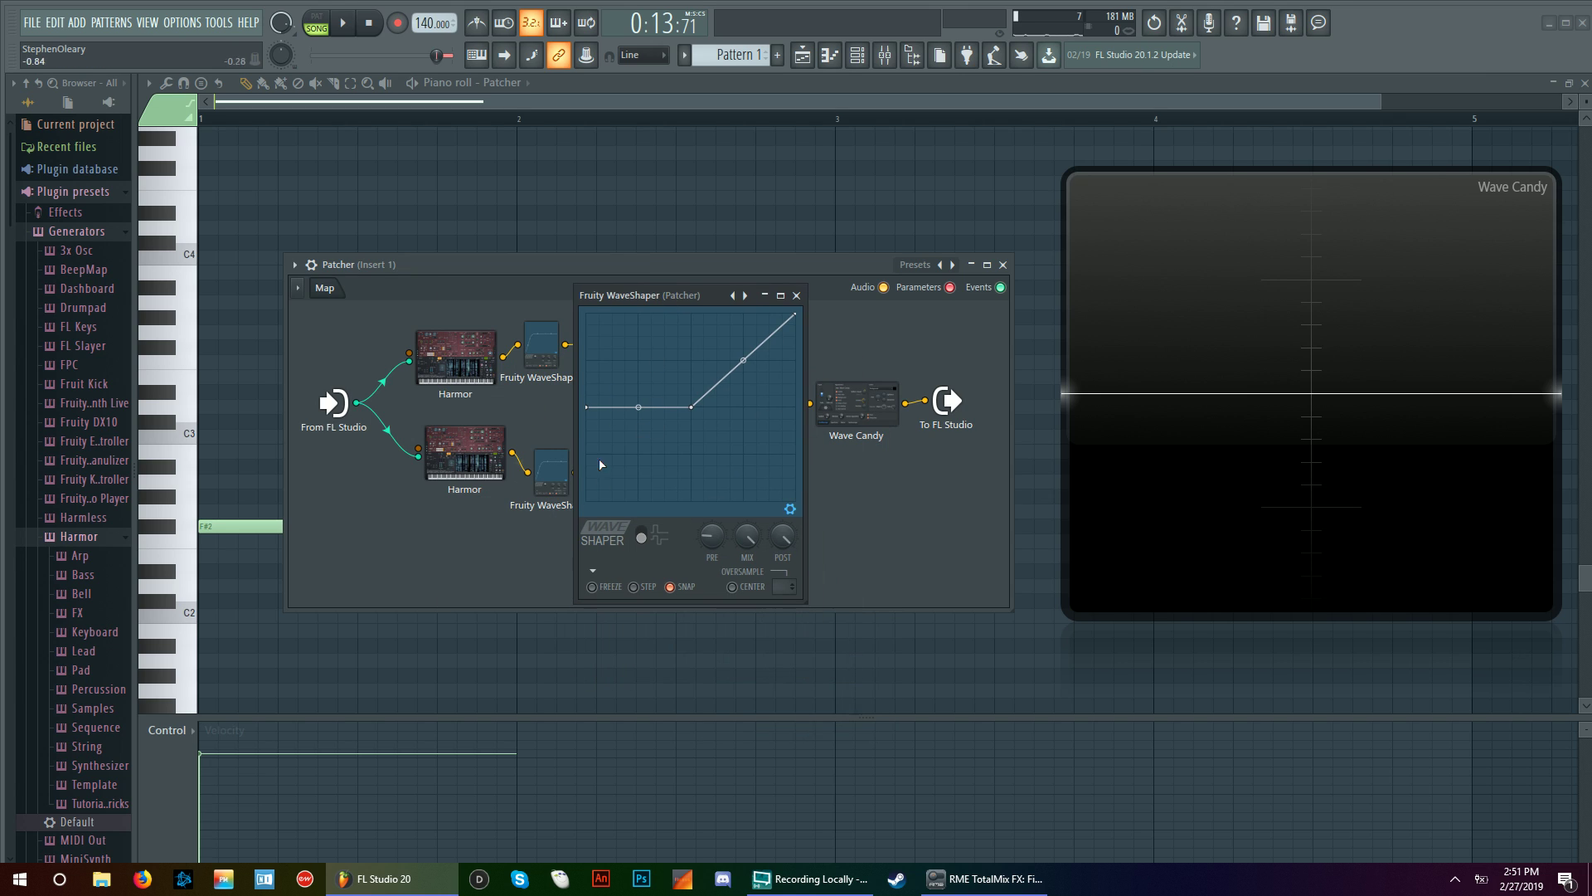
click(796, 295)
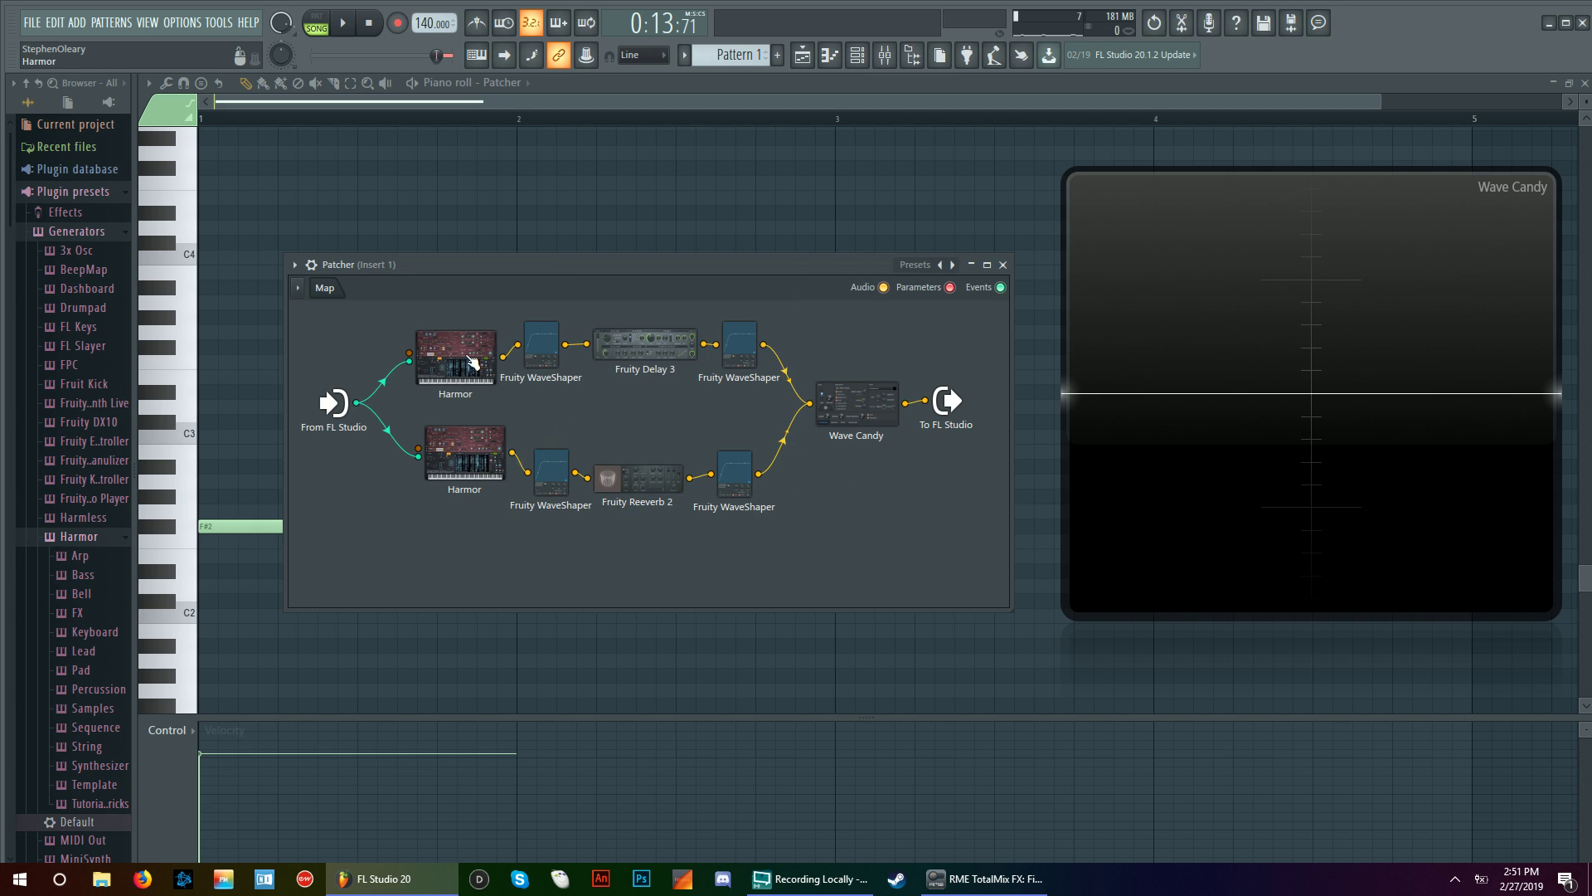
Step: Shift the lower Harmor into line with the upper one and briefly check Wave Candy's settings
drag(483, 455, 478, 455)
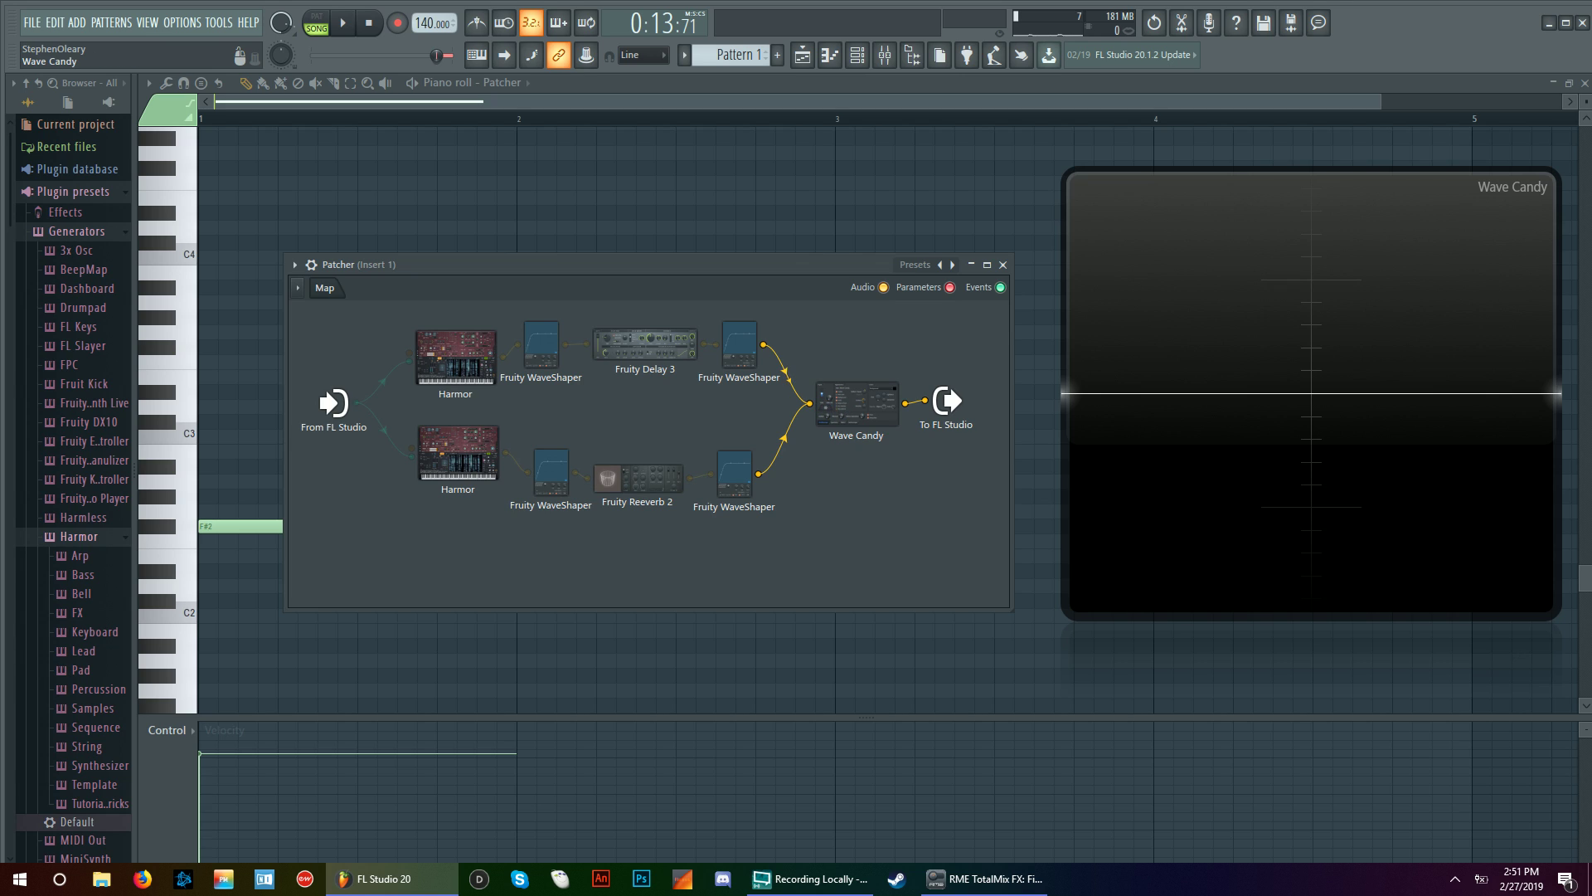
double_click(842, 411)
click(946, 524)
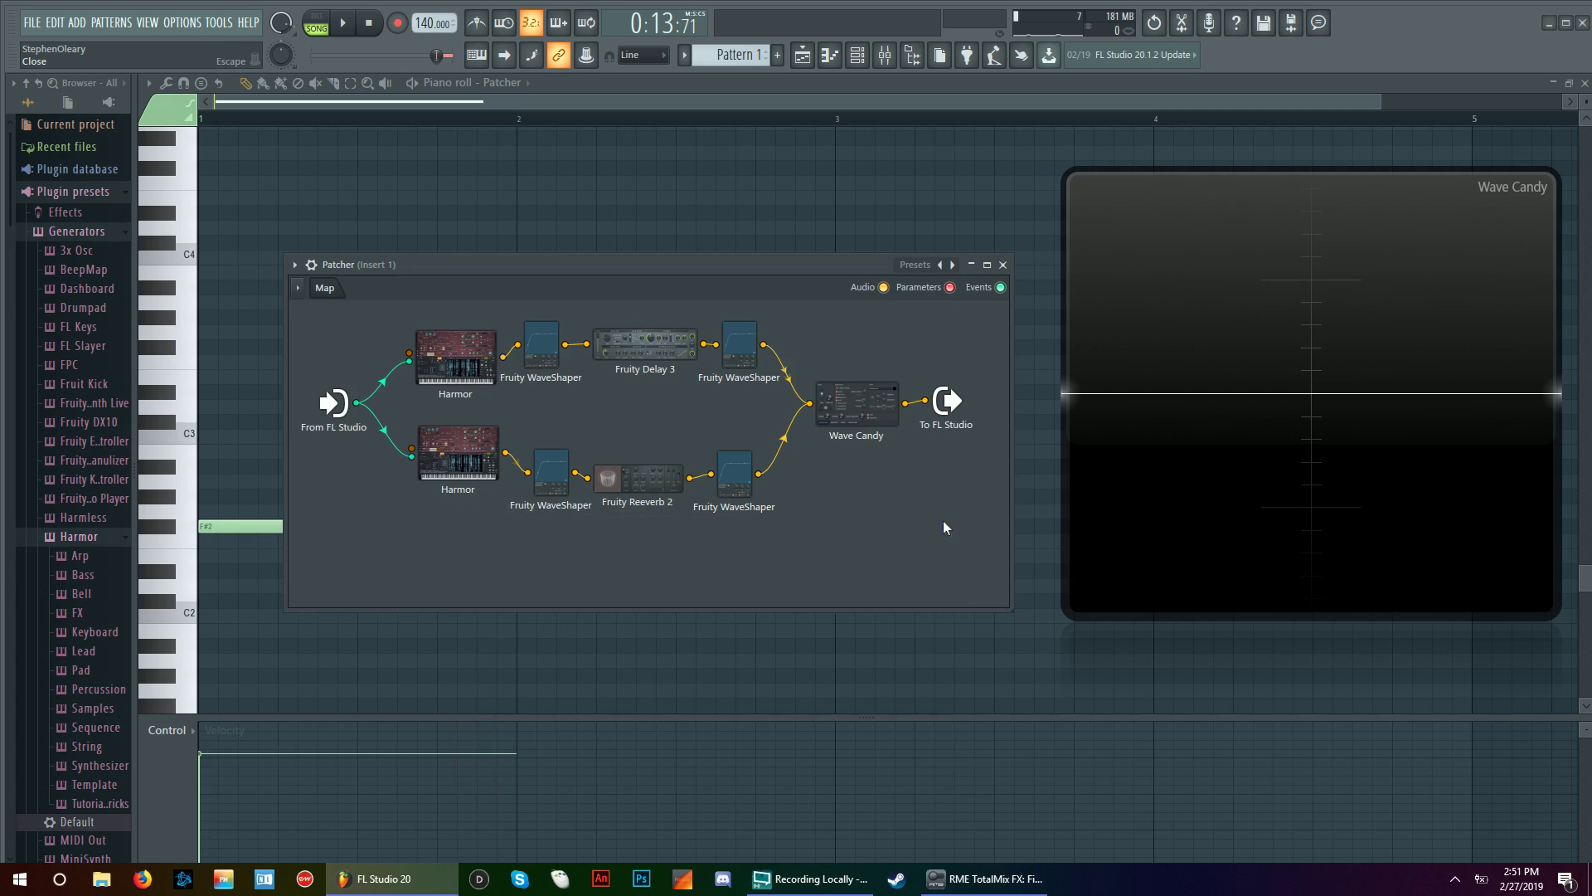
Step: Insert Maximus between the final WaveShapers and Wave Candy and play the patch briefly
key(F8)
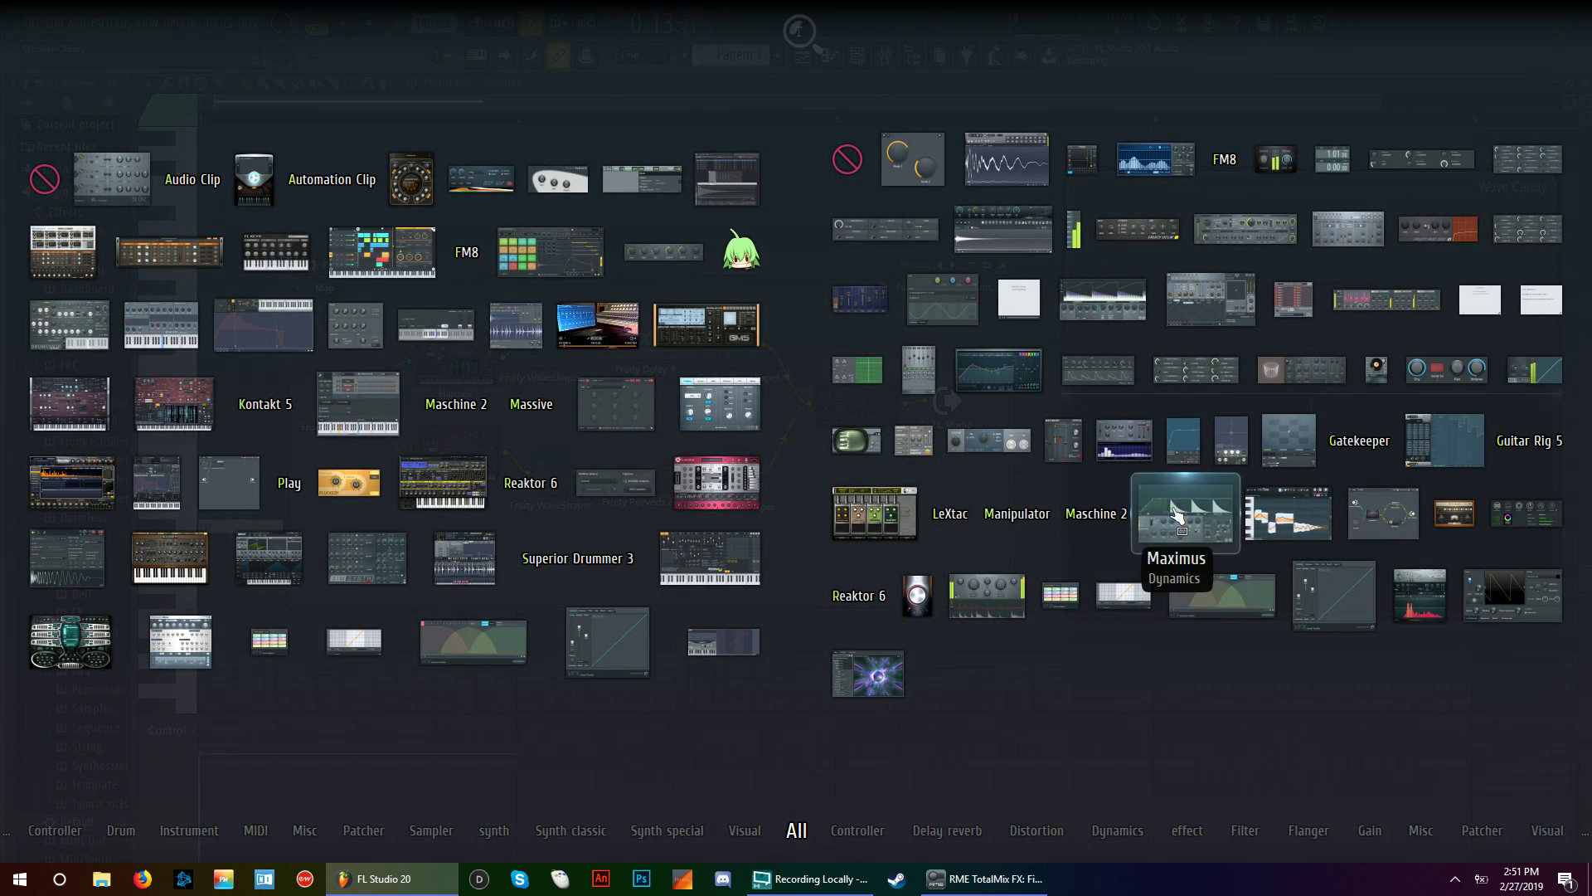
drag(1161, 523, 863, 441)
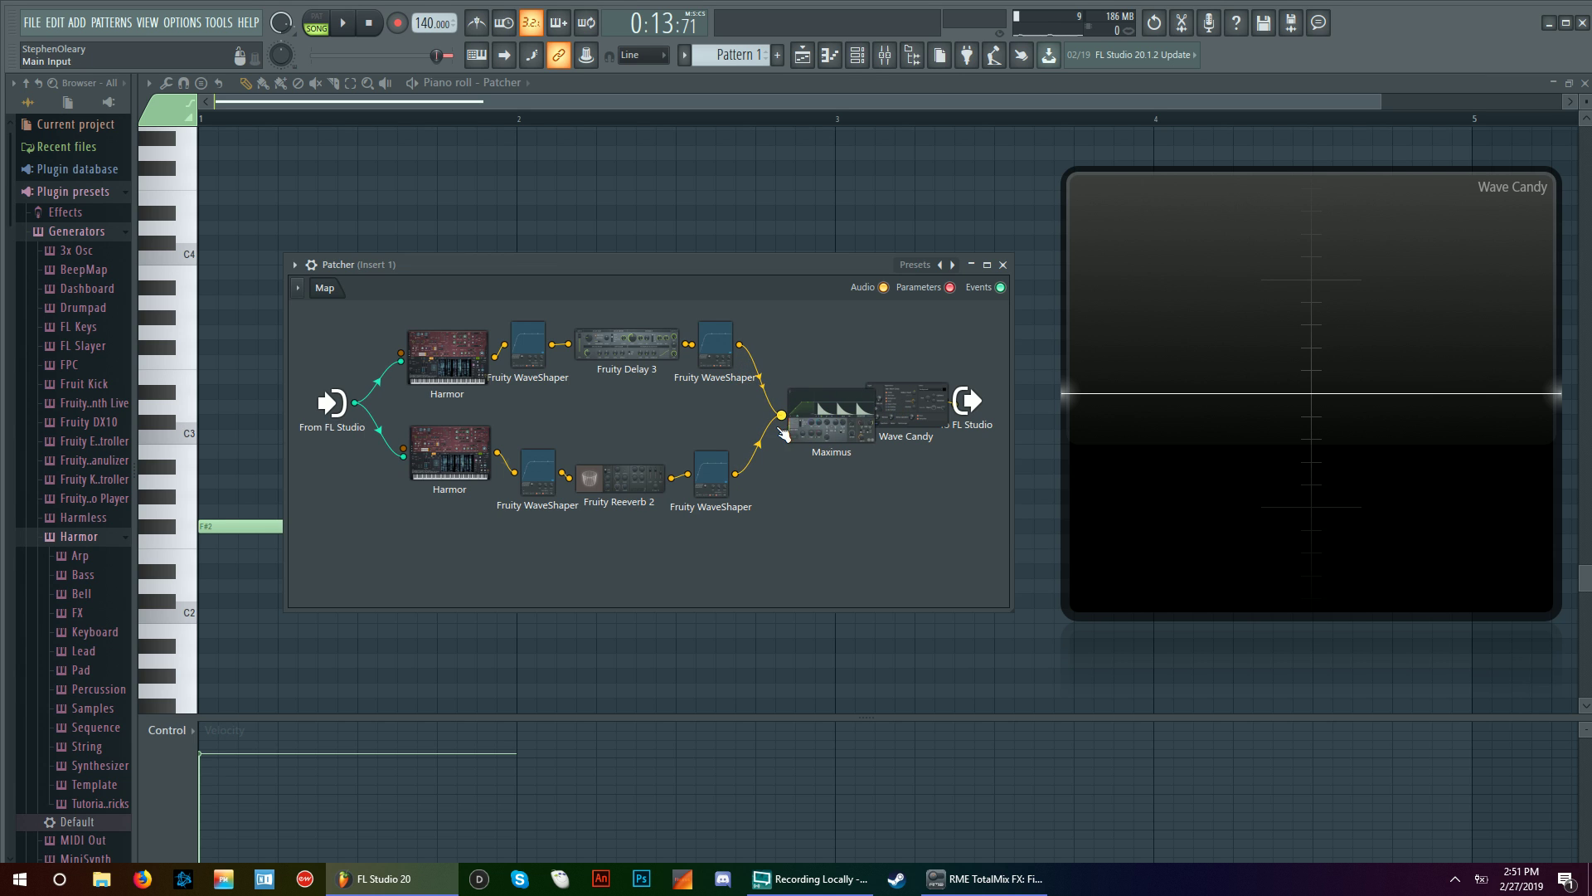
key(space)
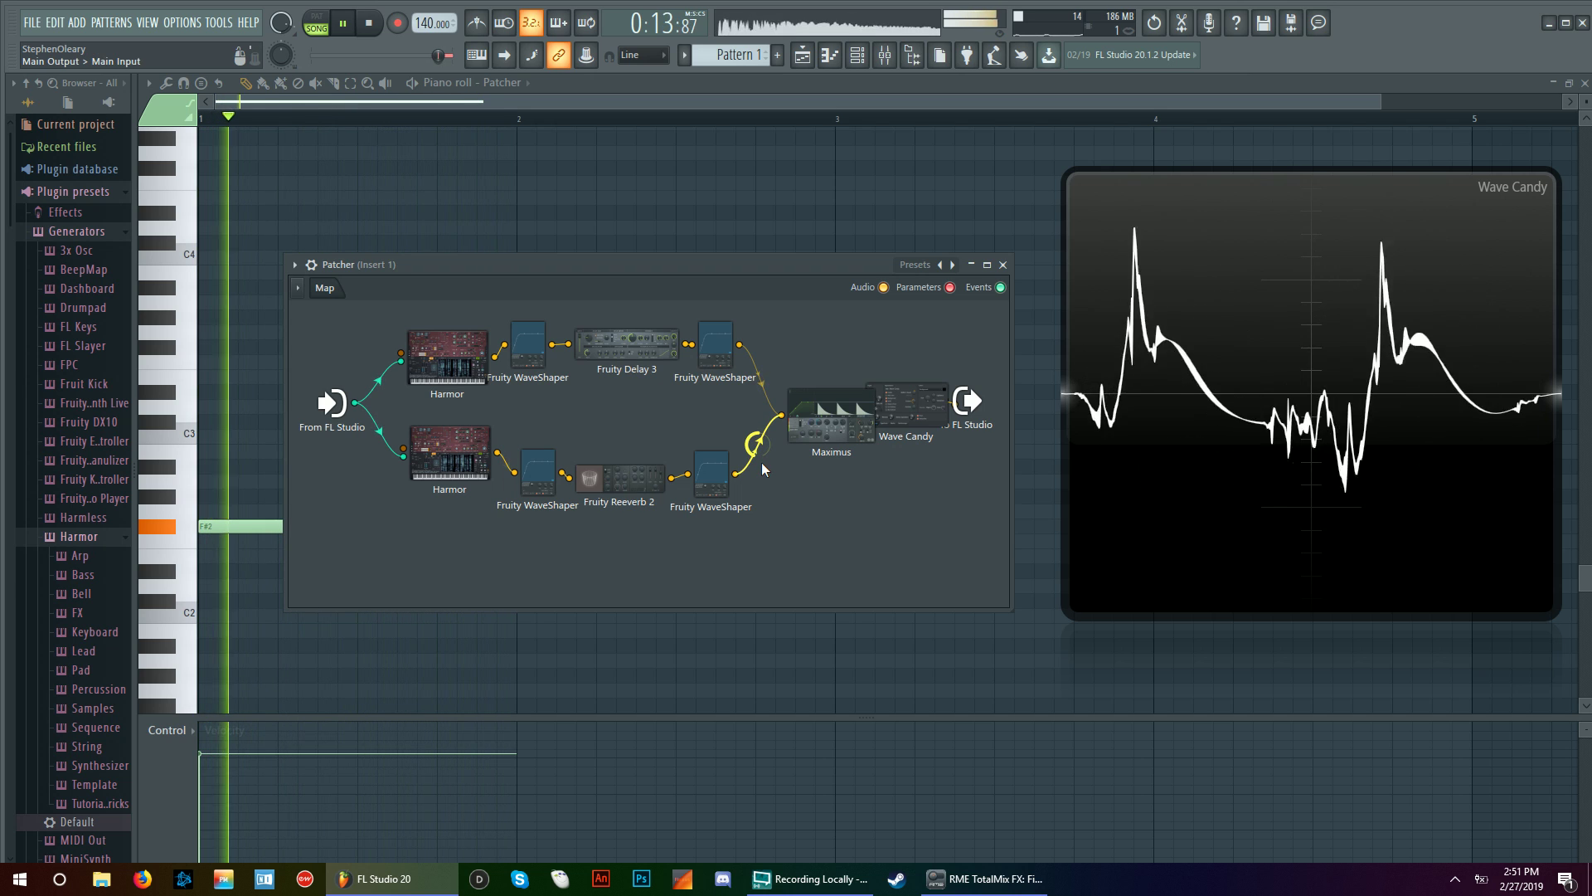
key(space)
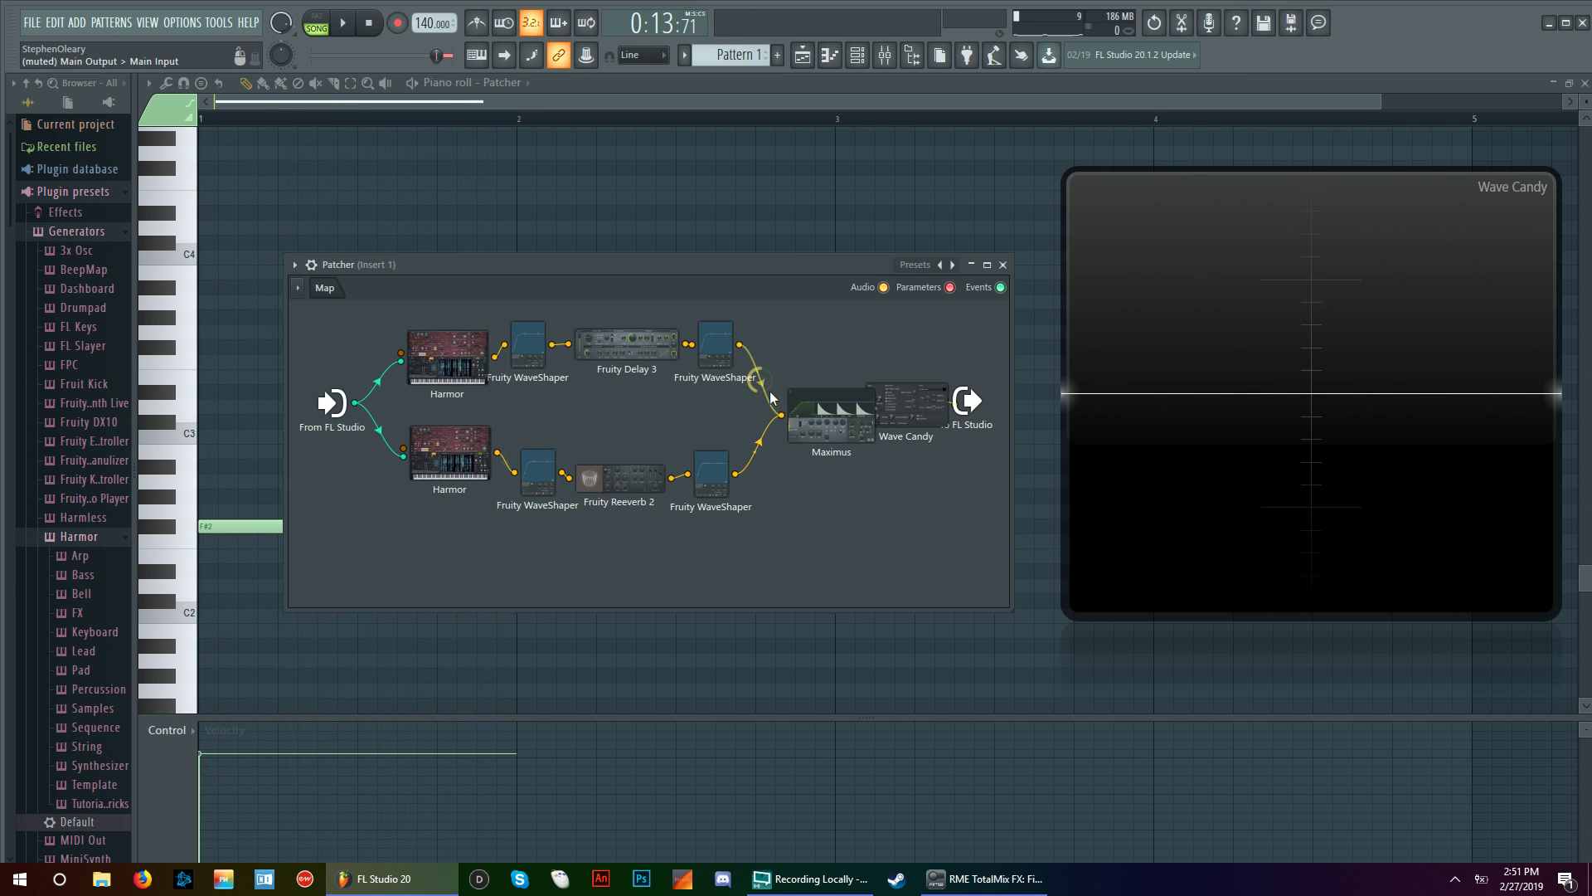
Step: Open Maximus, select its Mid band, and switch the display to the frequency bands view
click(821, 411)
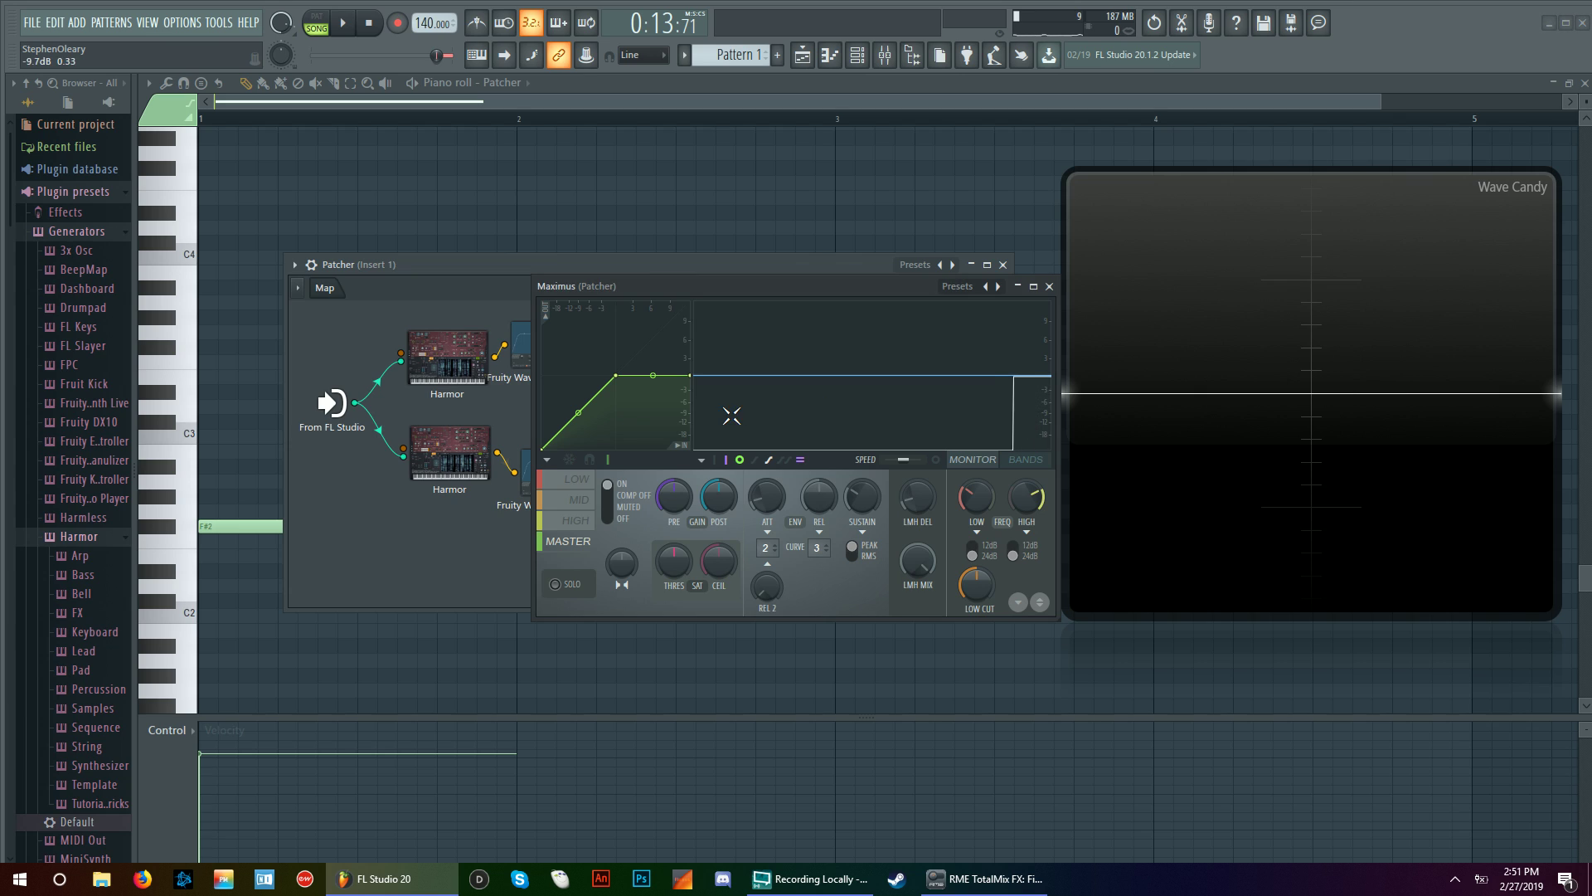
click(580, 500)
click(1027, 461)
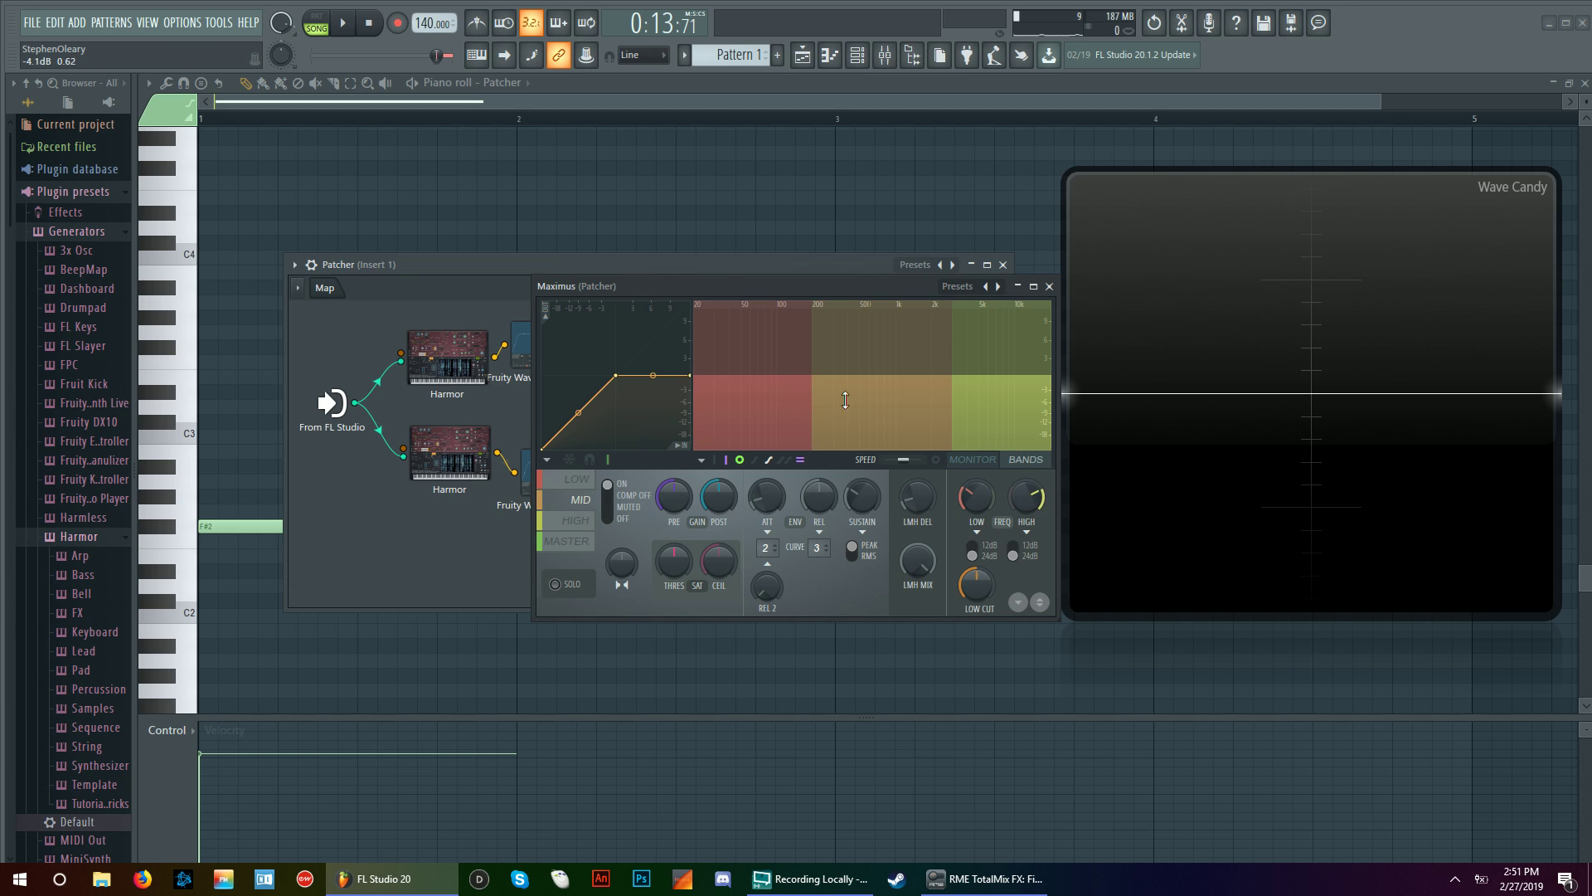
Step: Close the Maximus window and briefly play the patch with Maximus still in the chain
click(1049, 286)
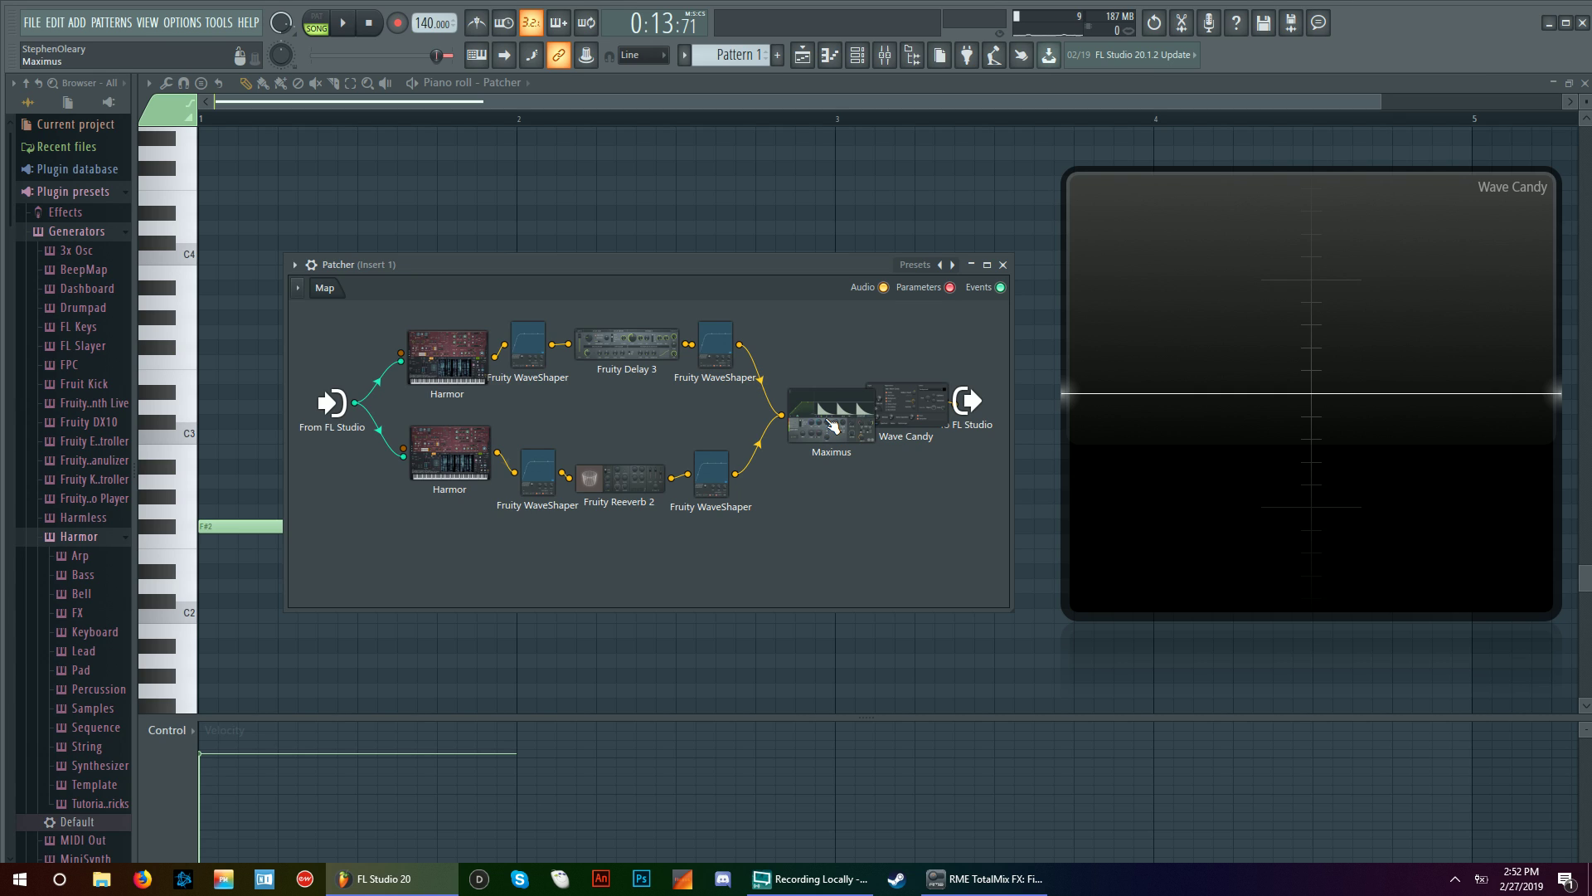
key(space)
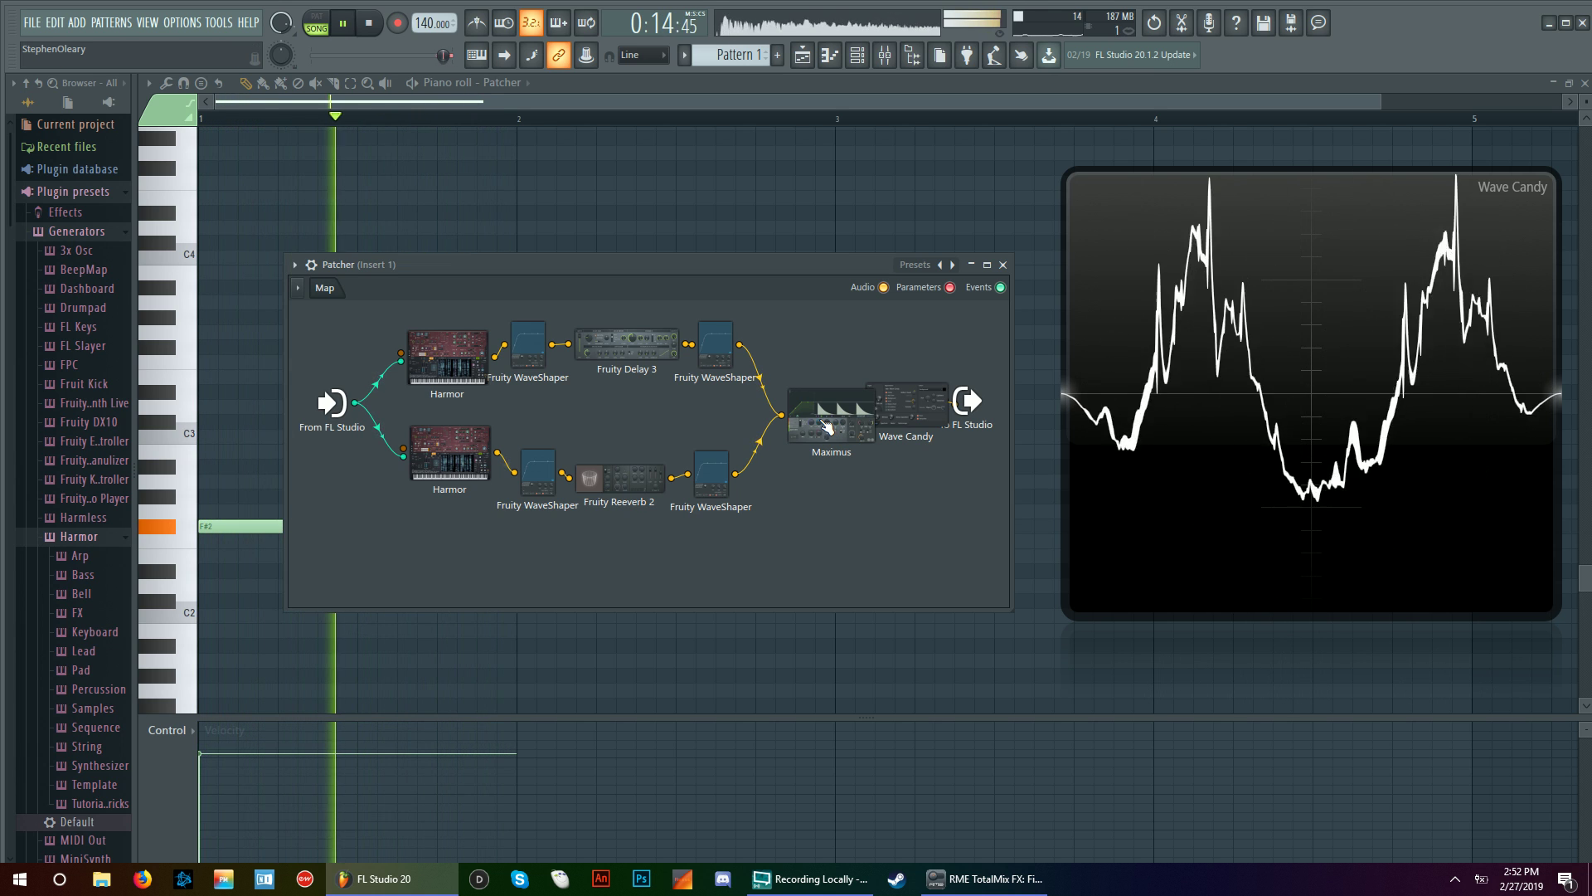
key(space)
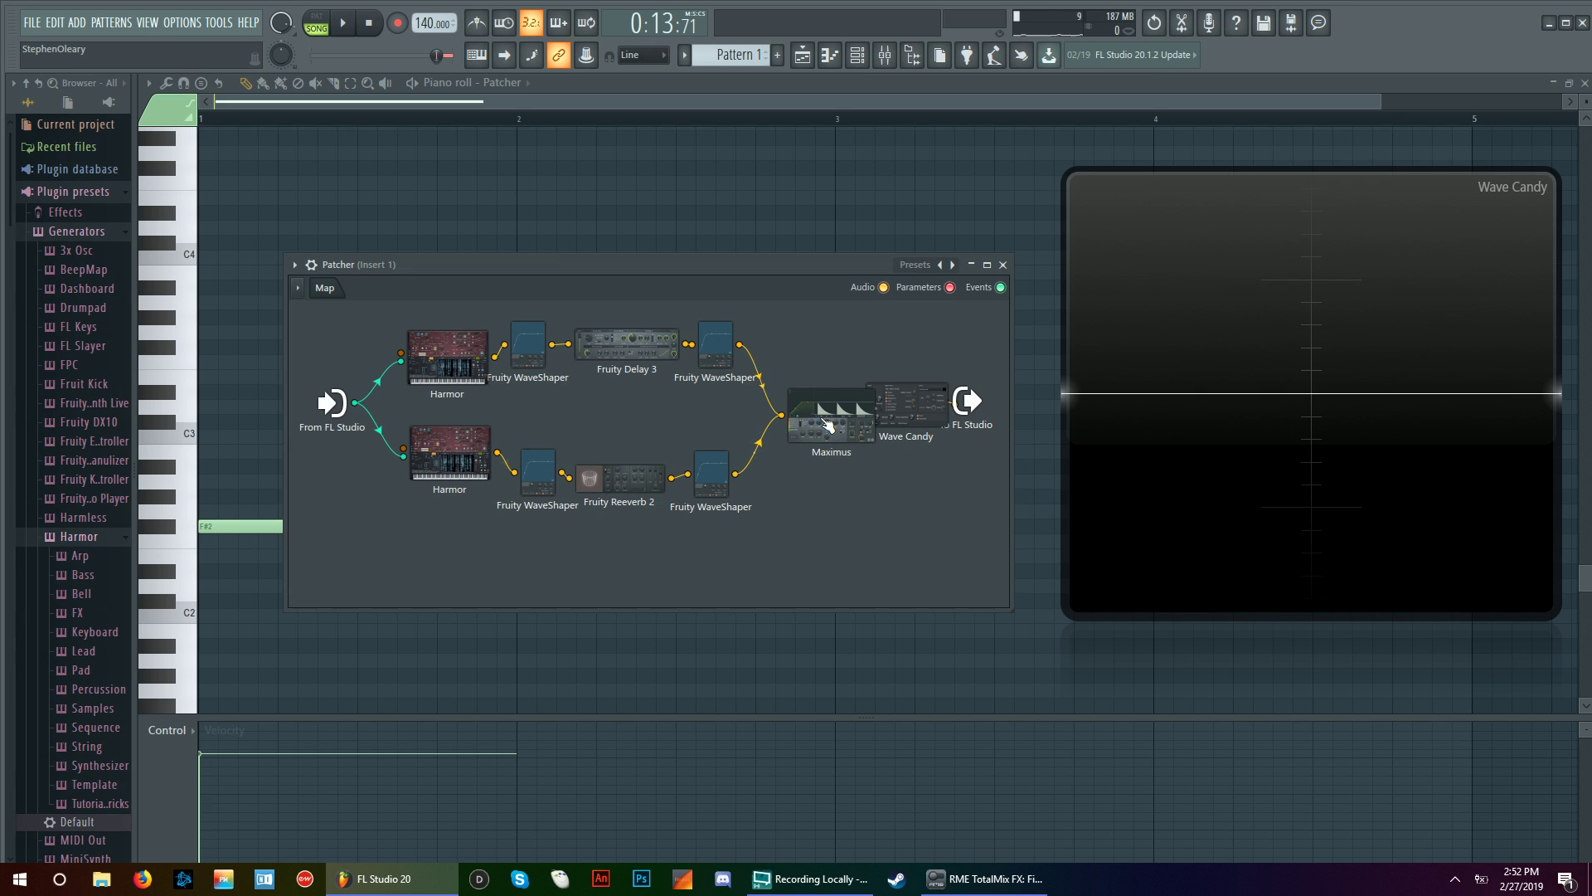
Step: Delete Maximus from the Patcher map and connect both final WaveShapers directly to Wave Candy
drag(827, 426, 802, 420)
right_click(813, 411)
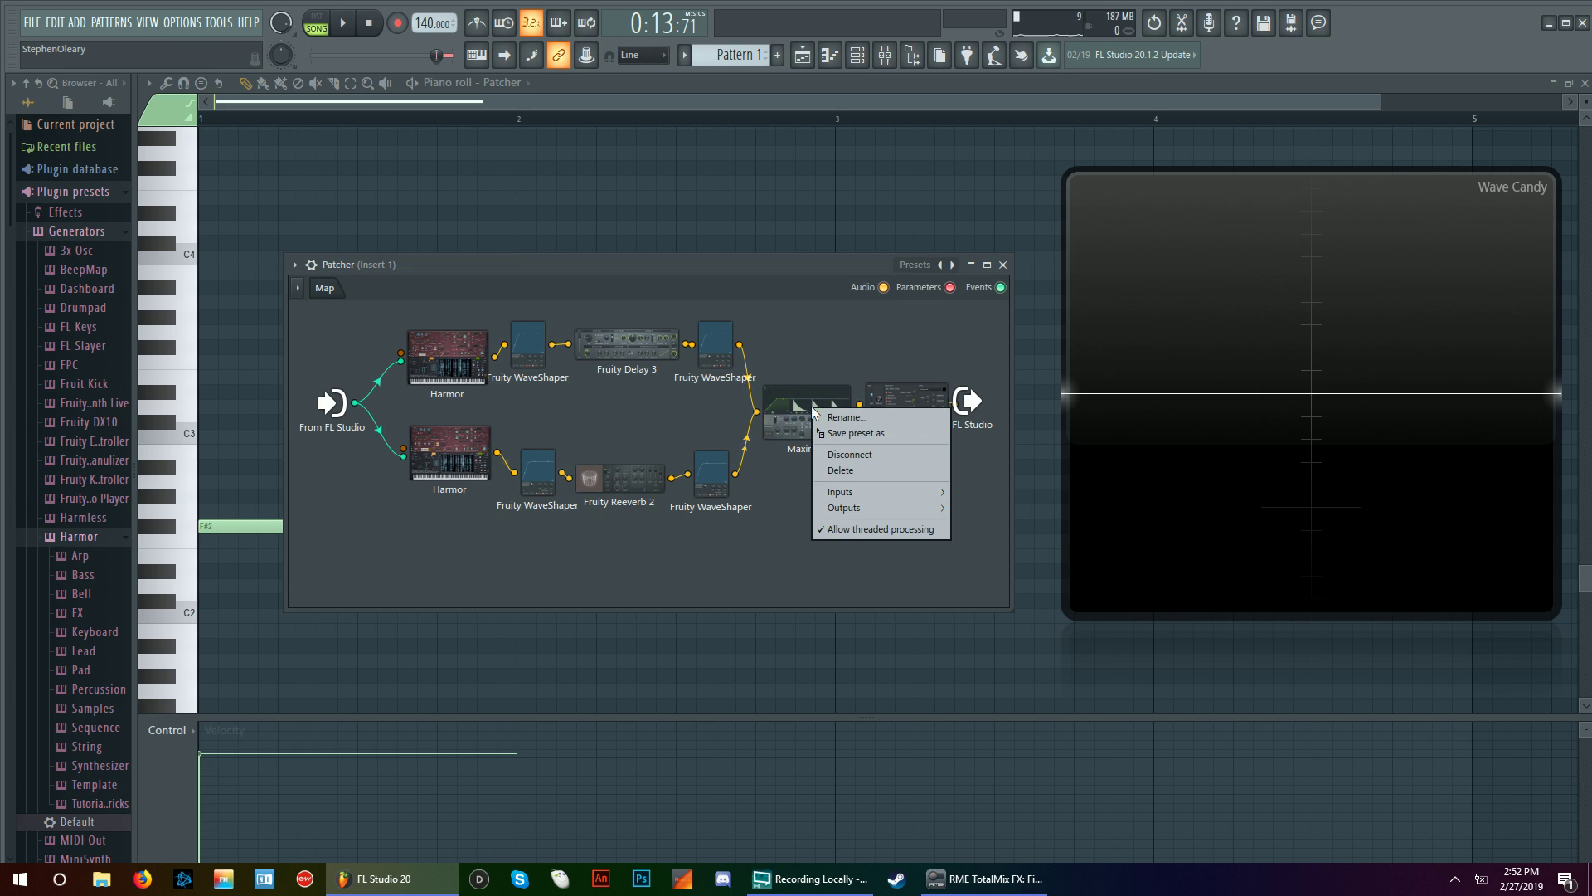
click(853, 473)
drag(739, 344, 861, 405)
mouse_move(736, 474)
mouse_down()
mouse_move(816, 437)
mouse_move(816, 489)
mouse_move(859, 405)
mouse_up()
Step: Play the patch in short bursts without Maximus, and shift Wave Candy closer to the final WaveShapers in the map
key(space)
key(space)
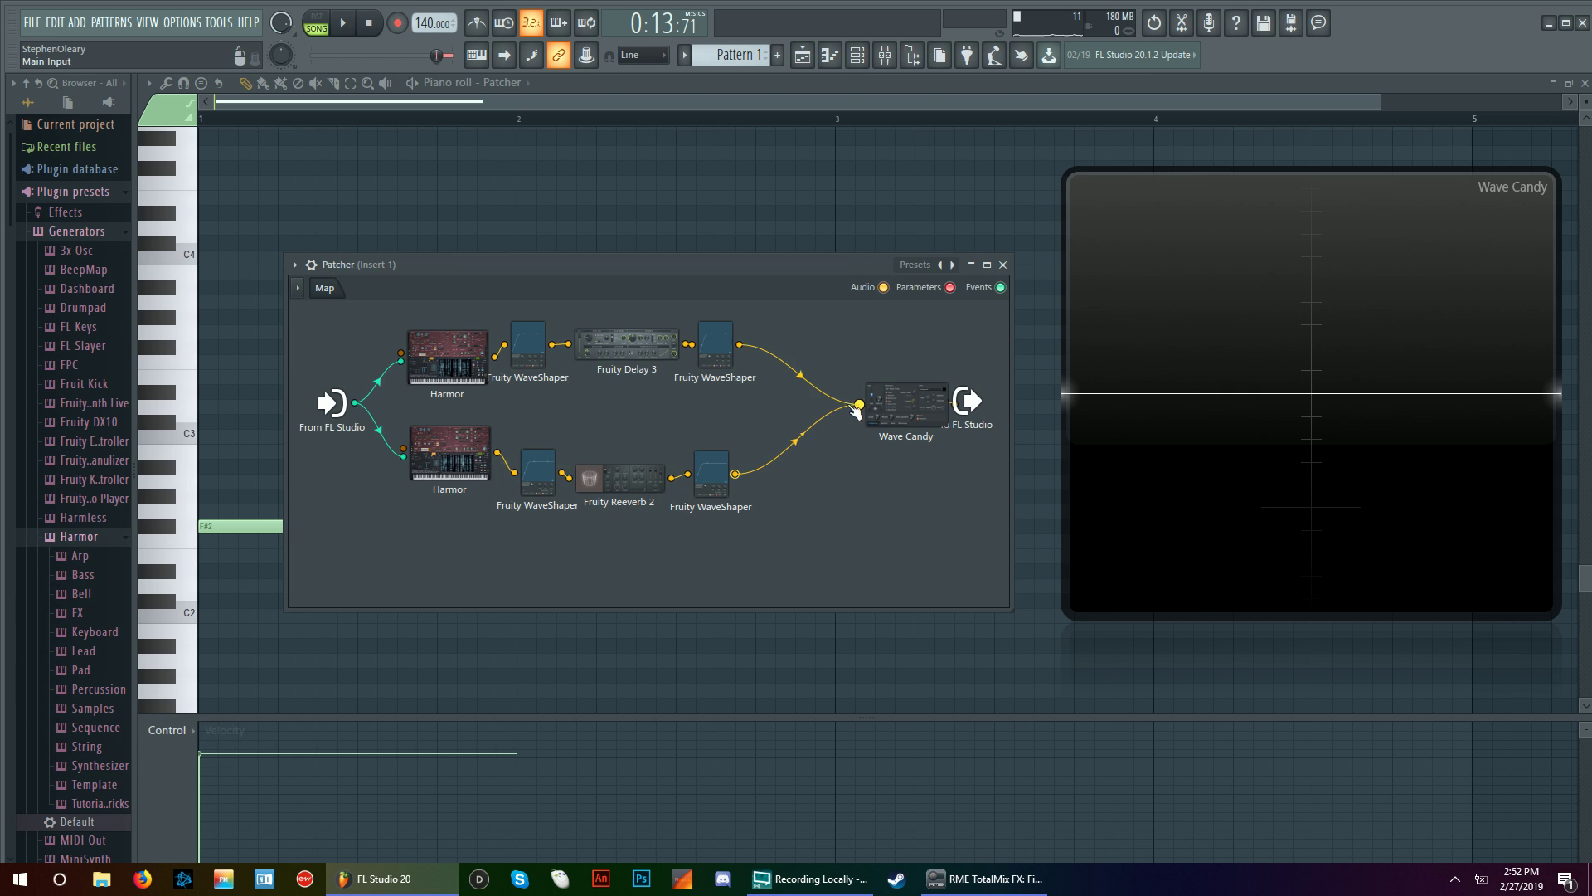
key(space)
key(space)
key(space)
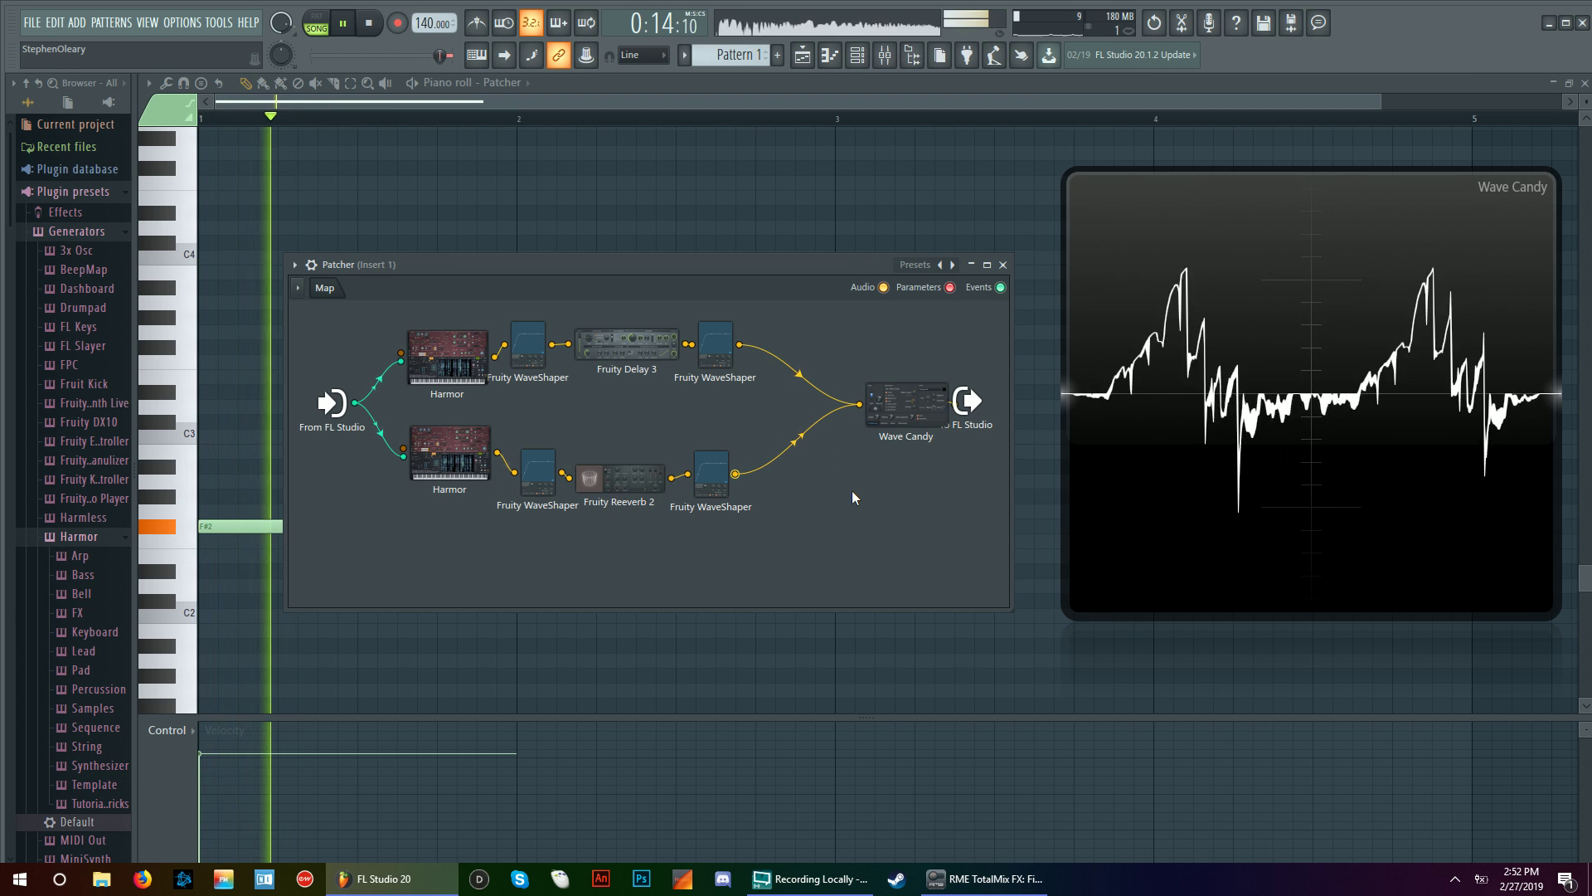
key(space)
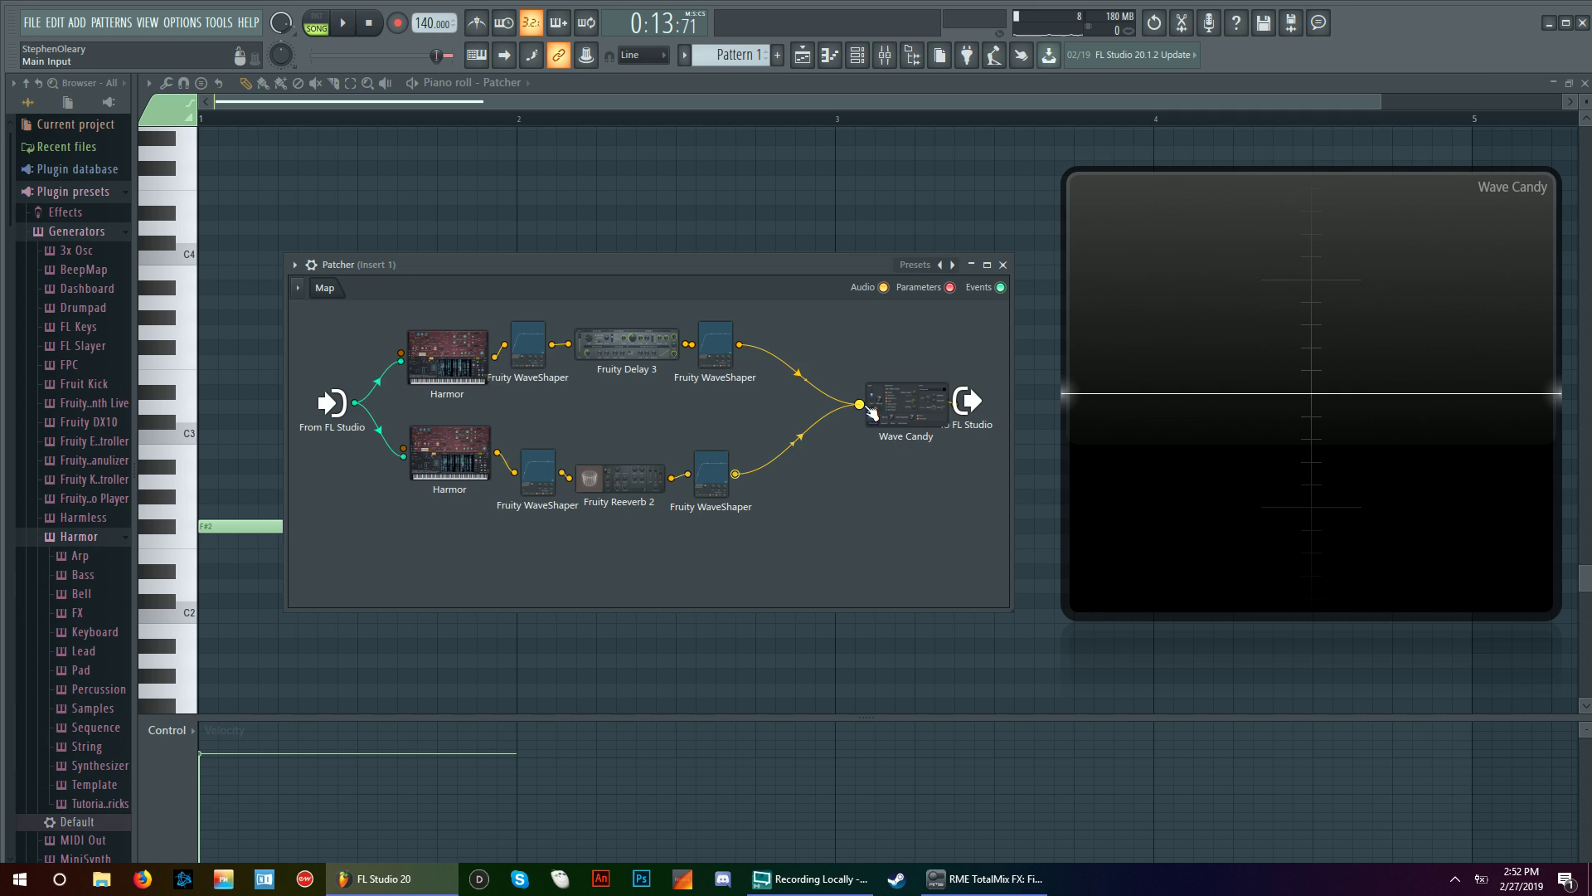
drag(905, 405, 853, 405)
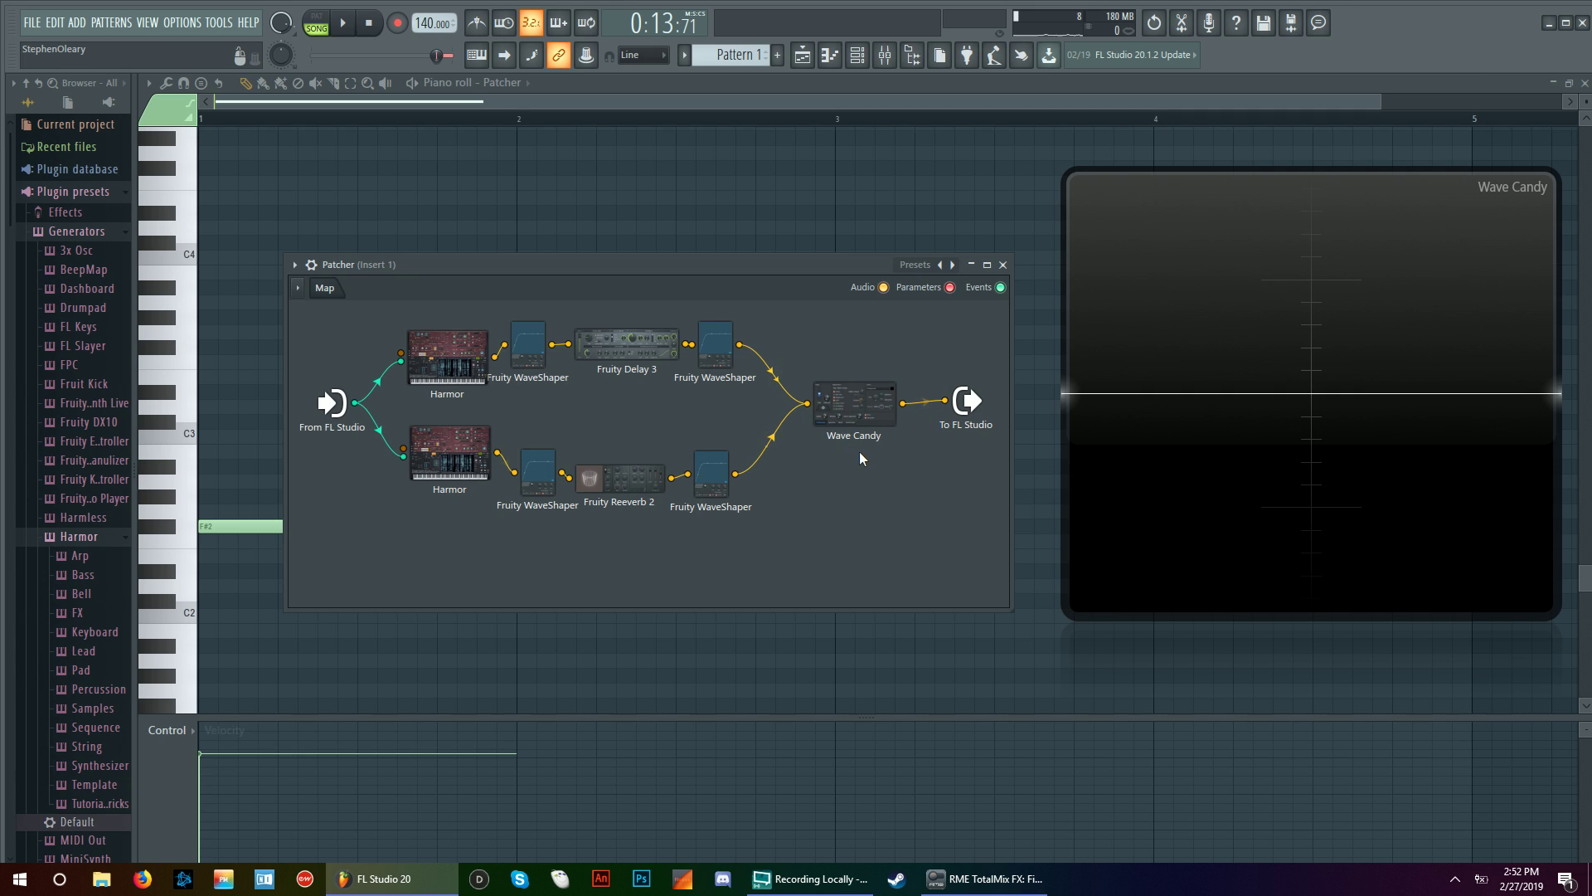
drag(770, 269, 795, 279)
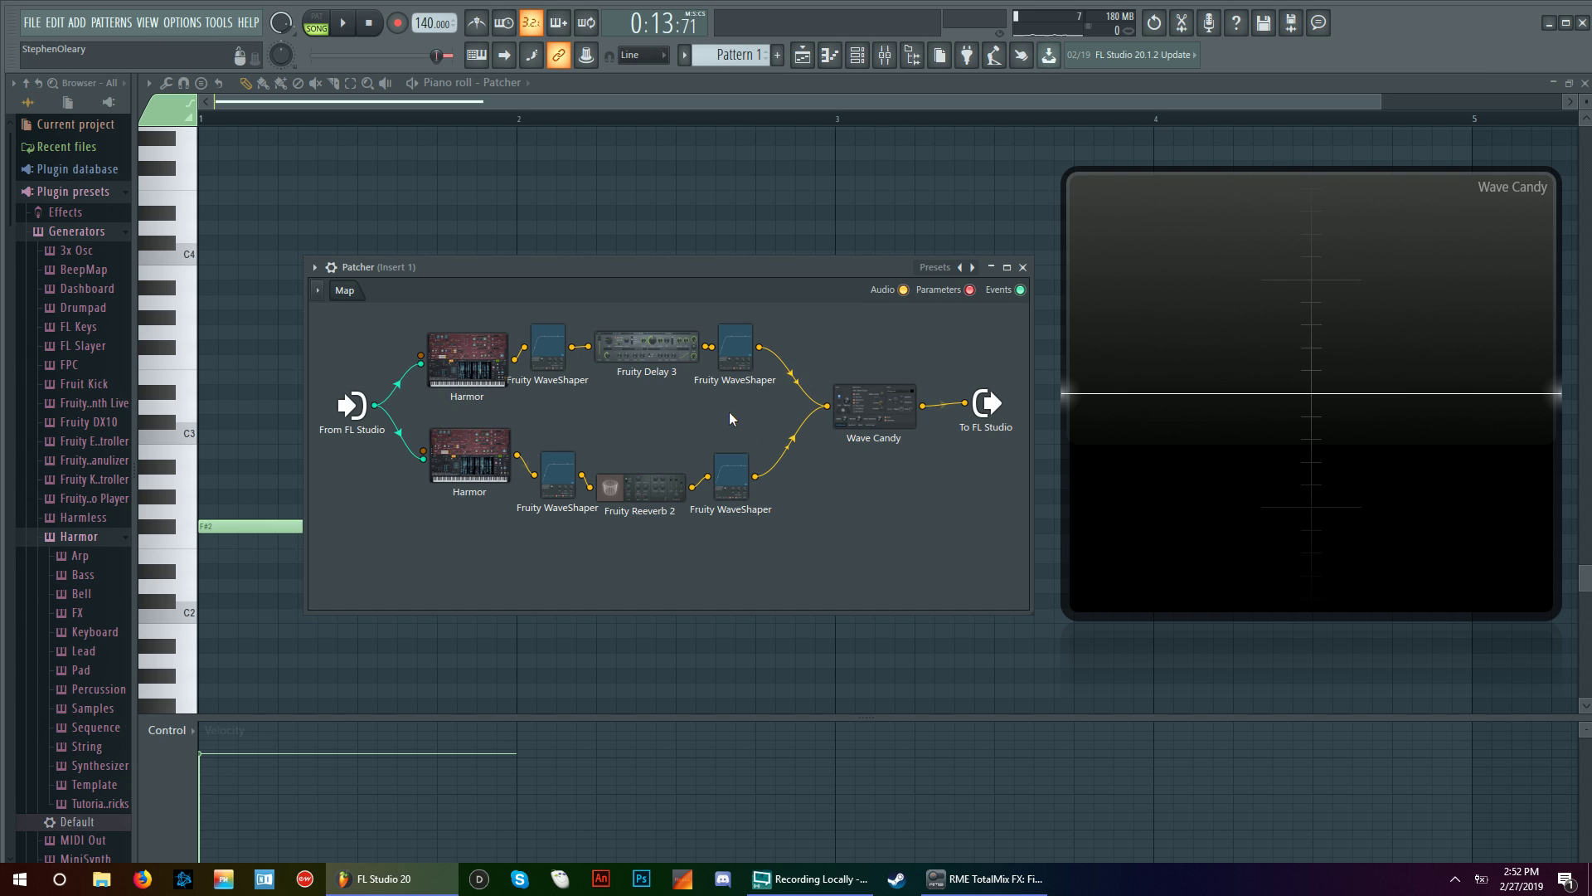
Step: Examine the upper Harmor's pitch settings, playing the patch briefly with its window lowered clear of the map and Wave Candy, and close it
click(486, 357)
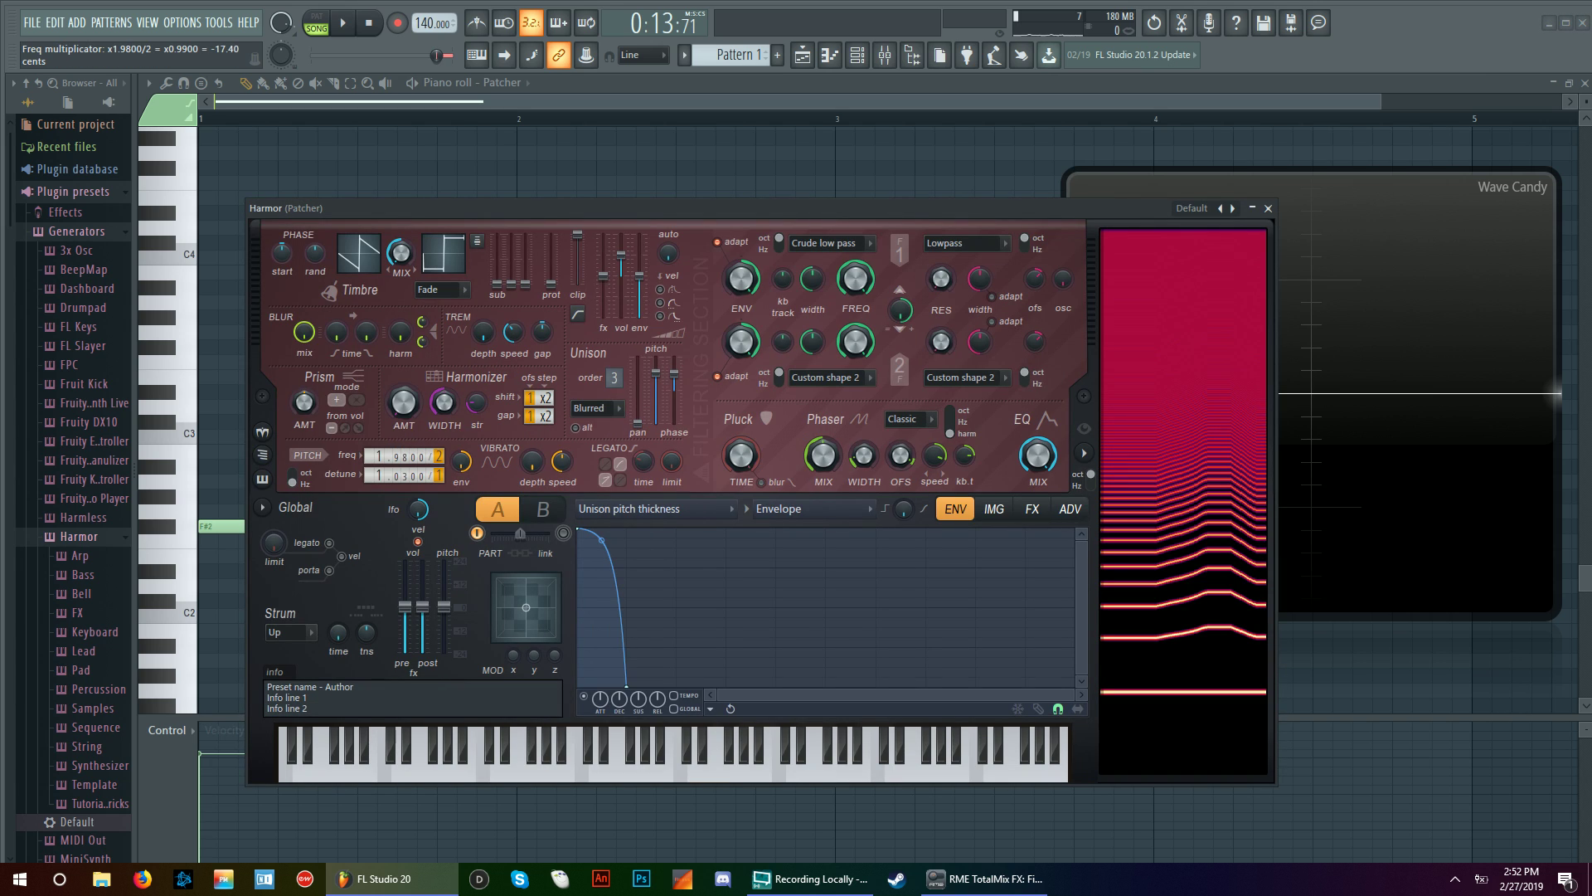
drag(700, 215, 700, 561)
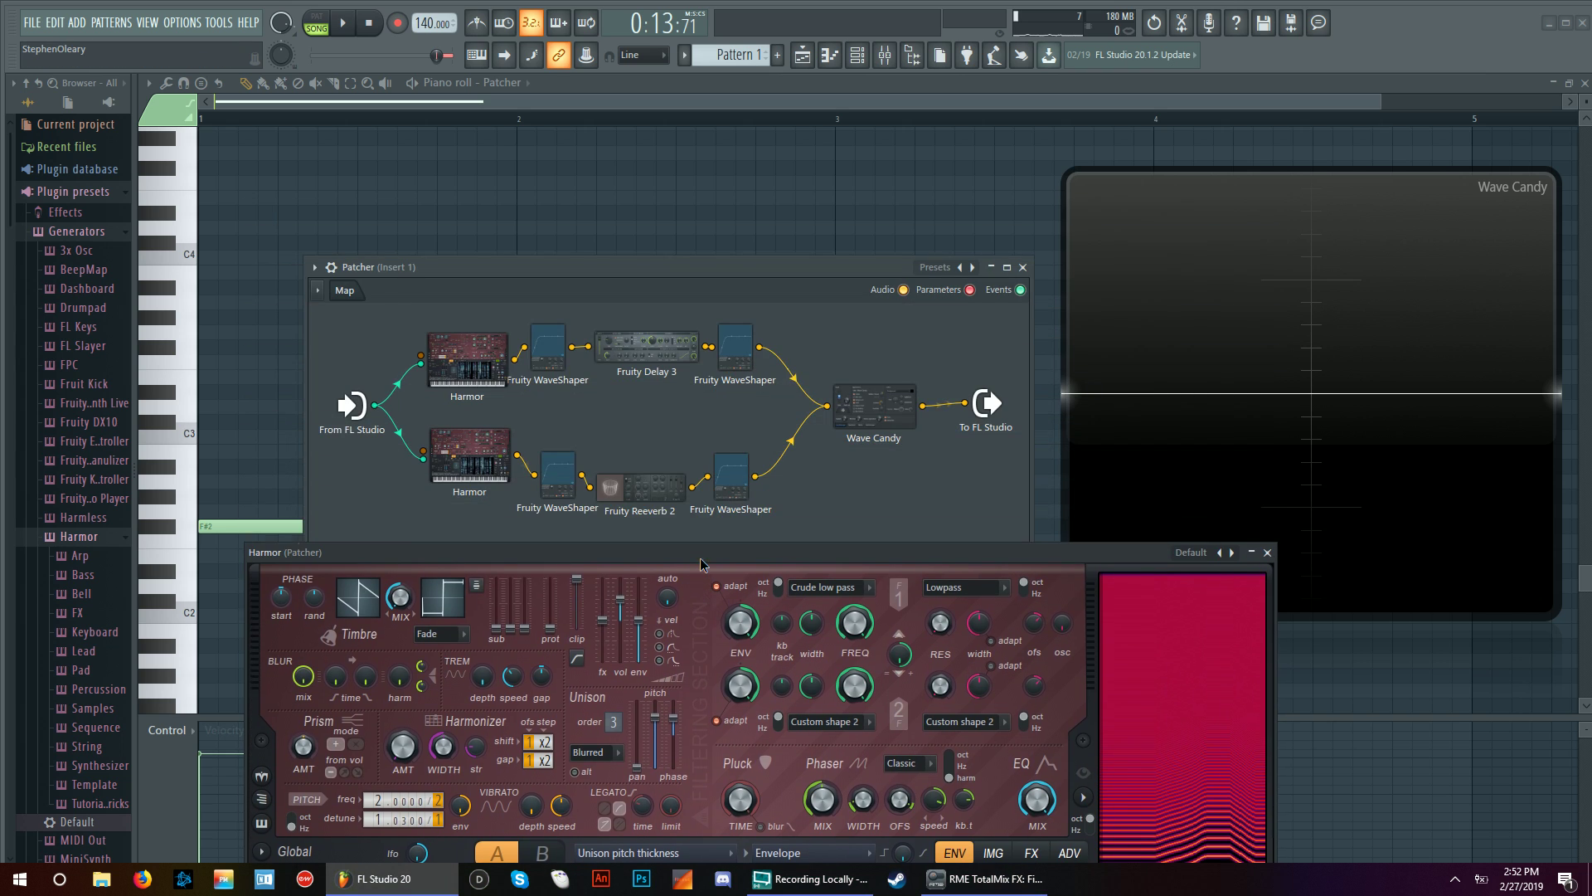
key(space)
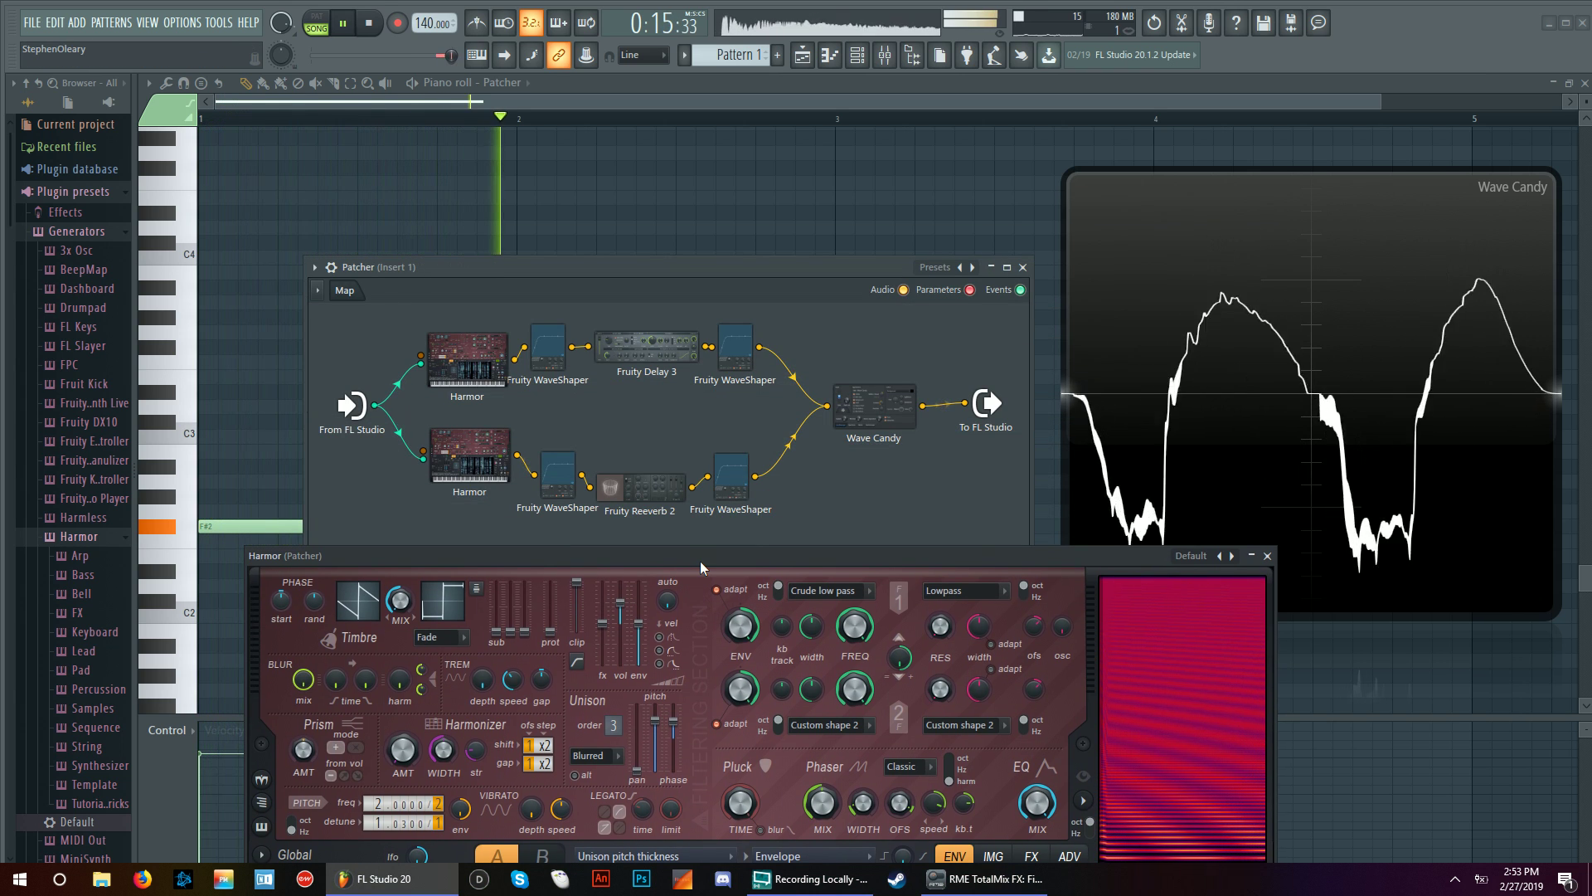
key(space)
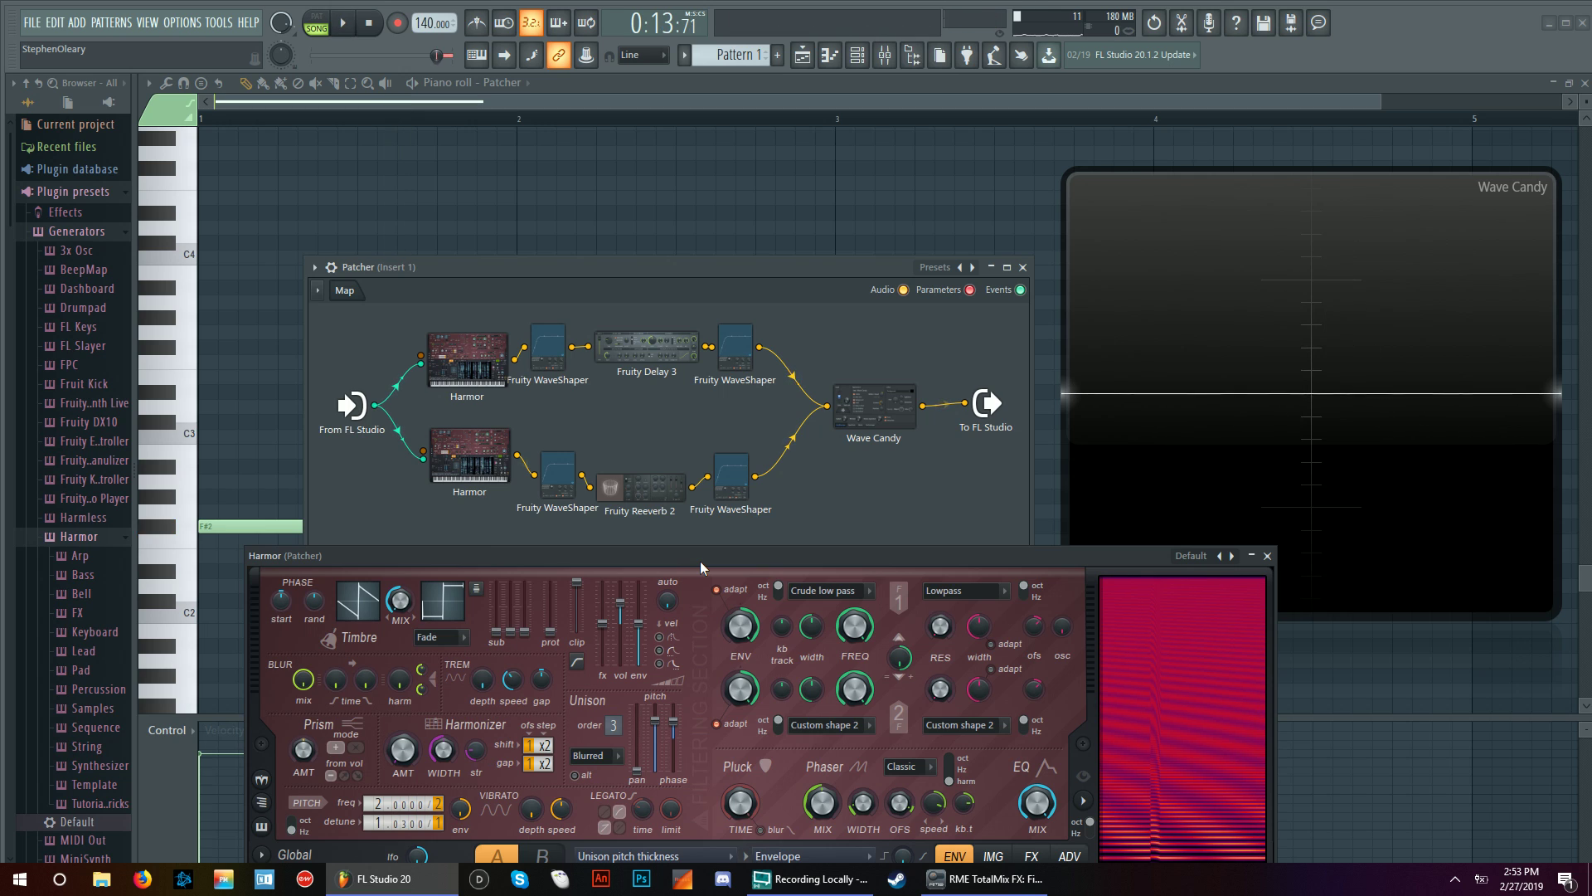
drag(701, 563, 726, 220)
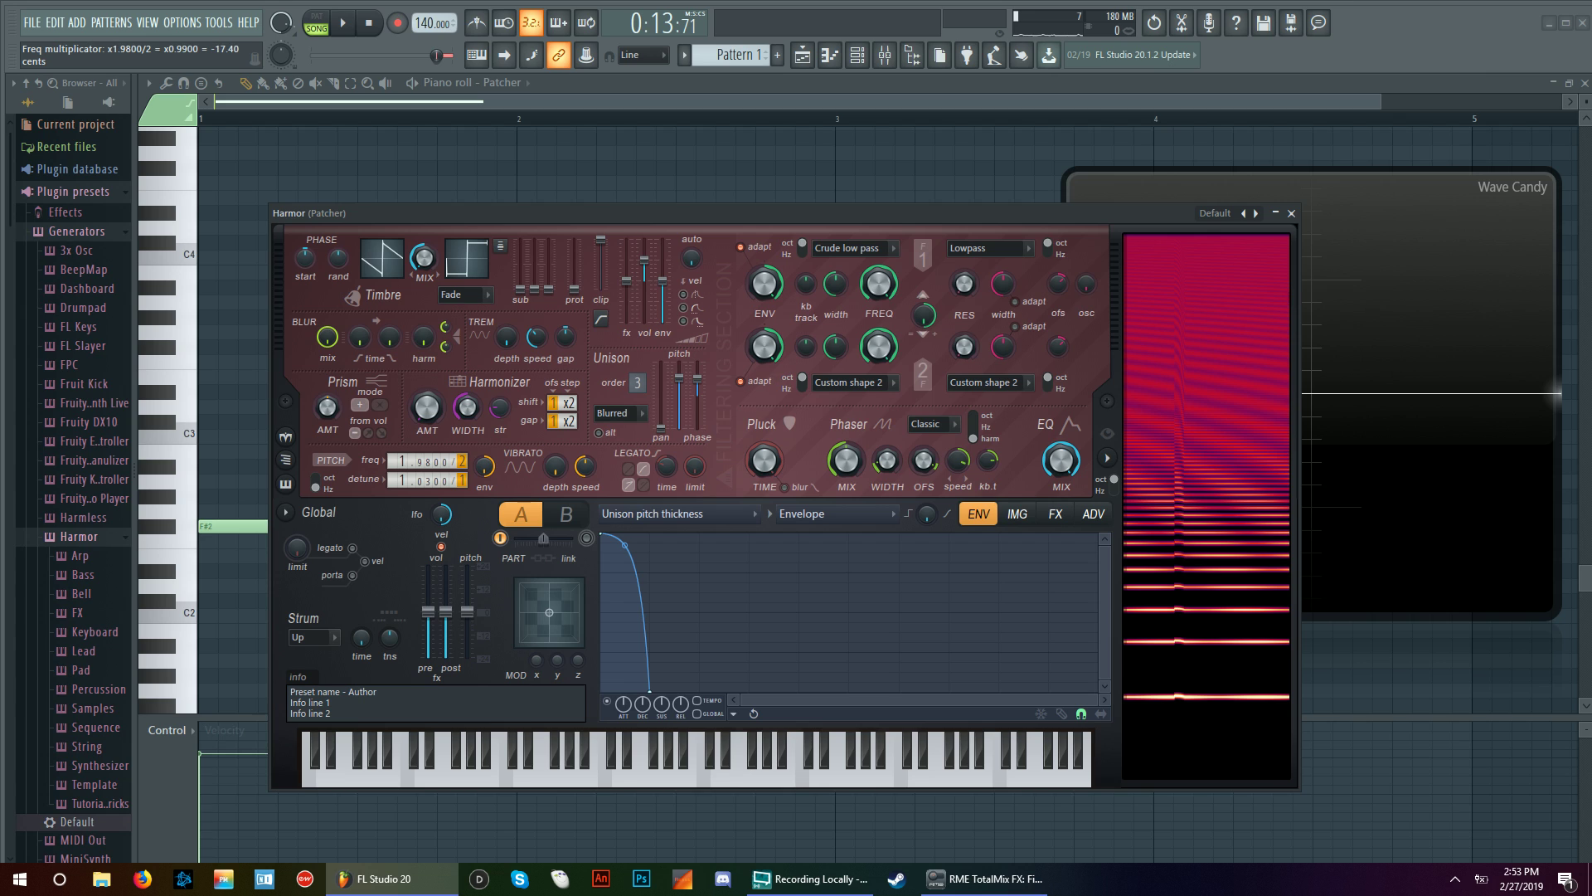
click(1291, 214)
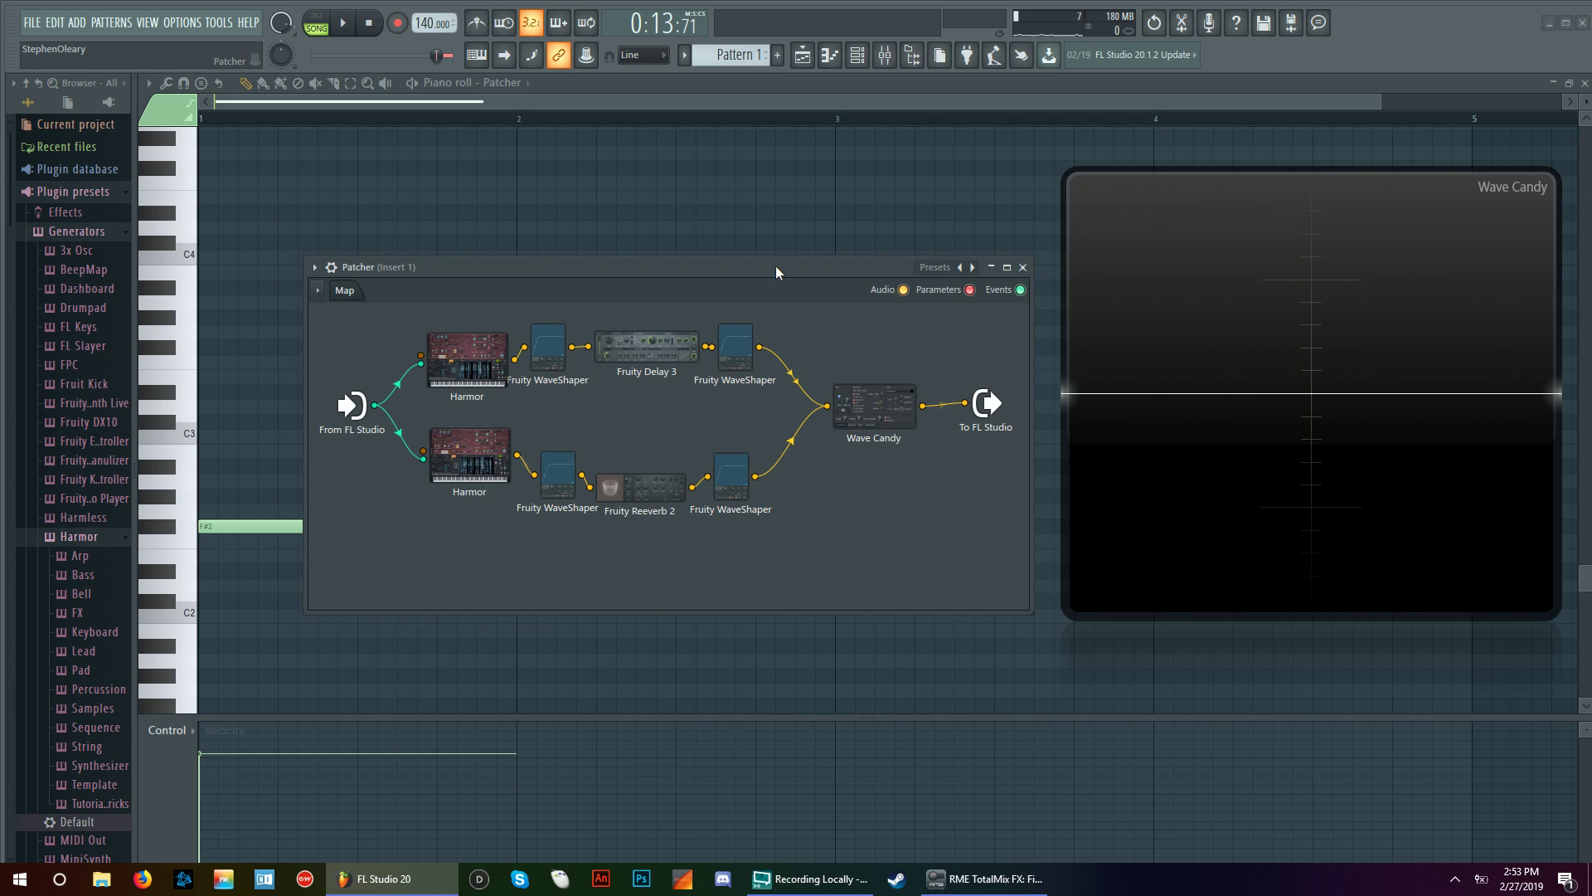
drag(758, 262, 773, 250)
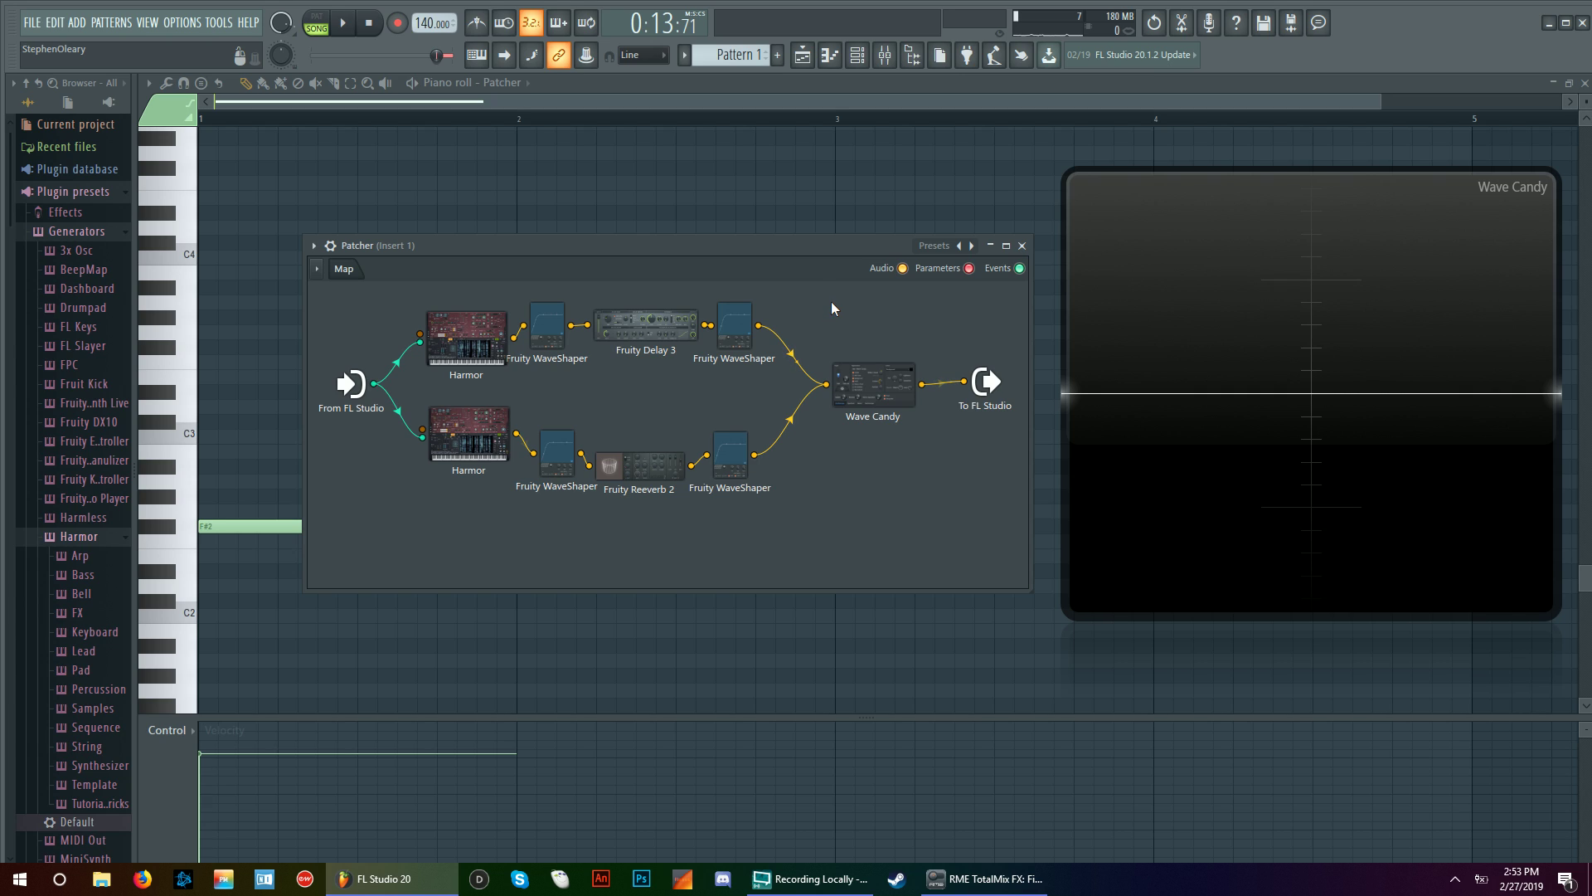
click(734, 328)
click(739, 366)
drag(736, 317, 738, 469)
click(738, 469)
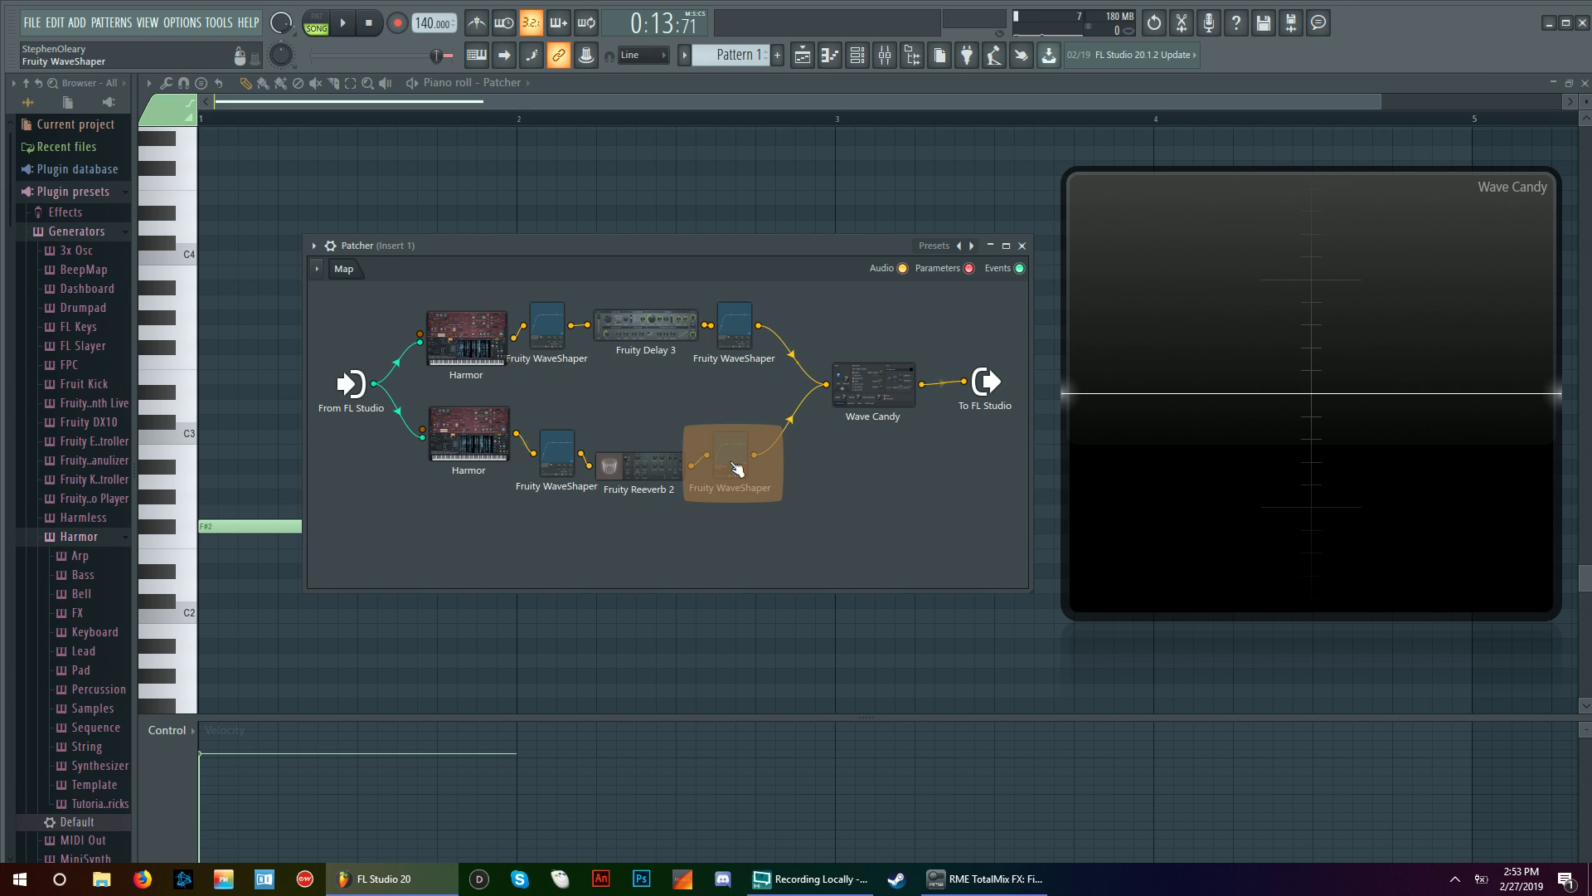
click(922, 510)
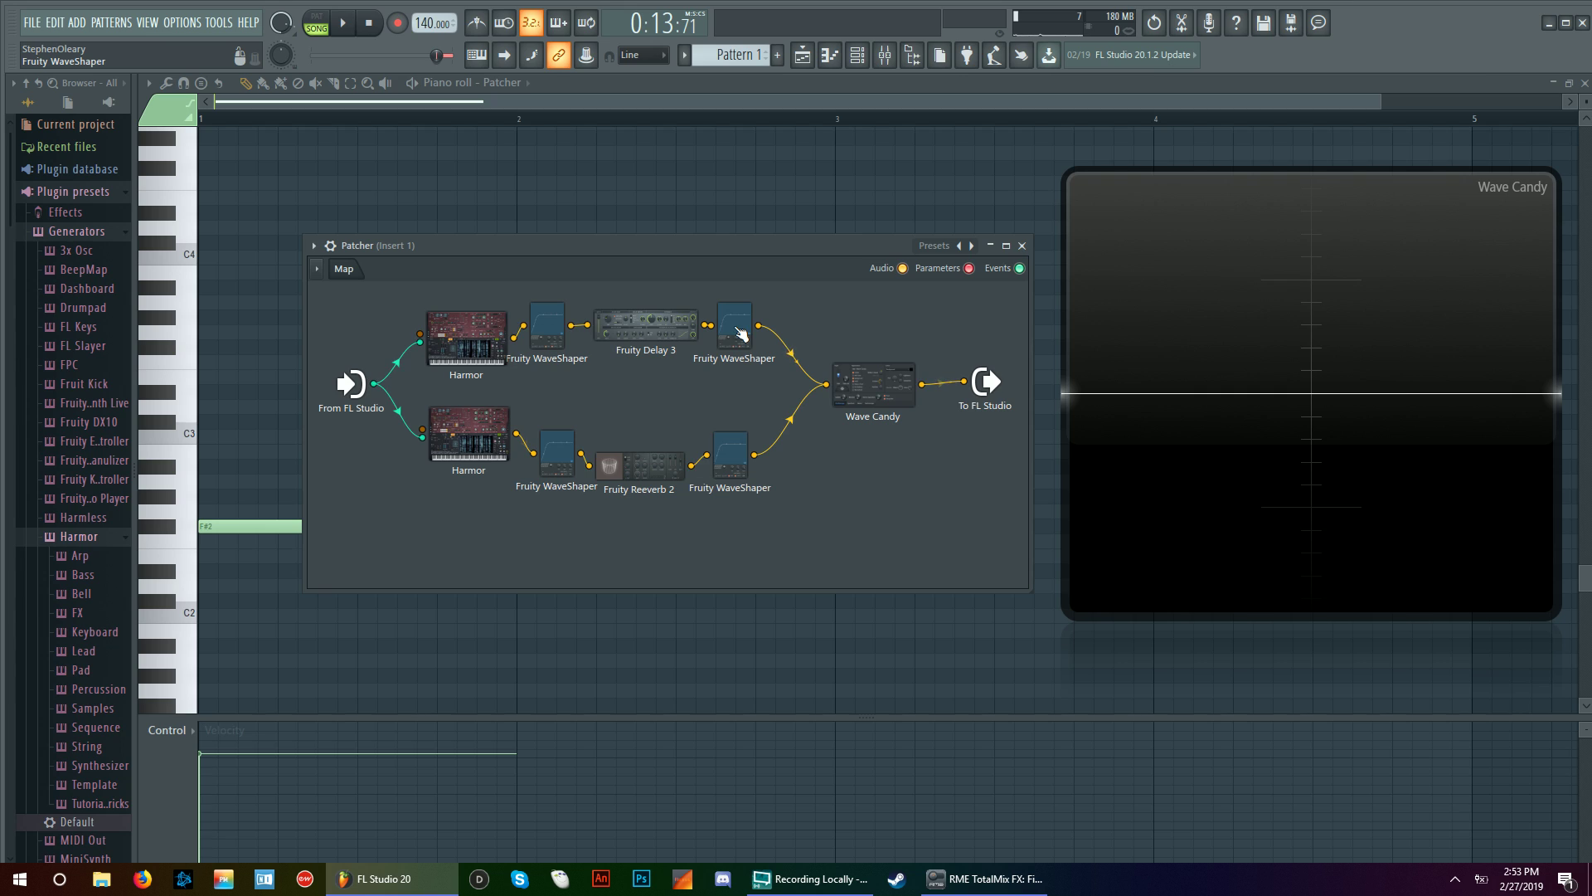